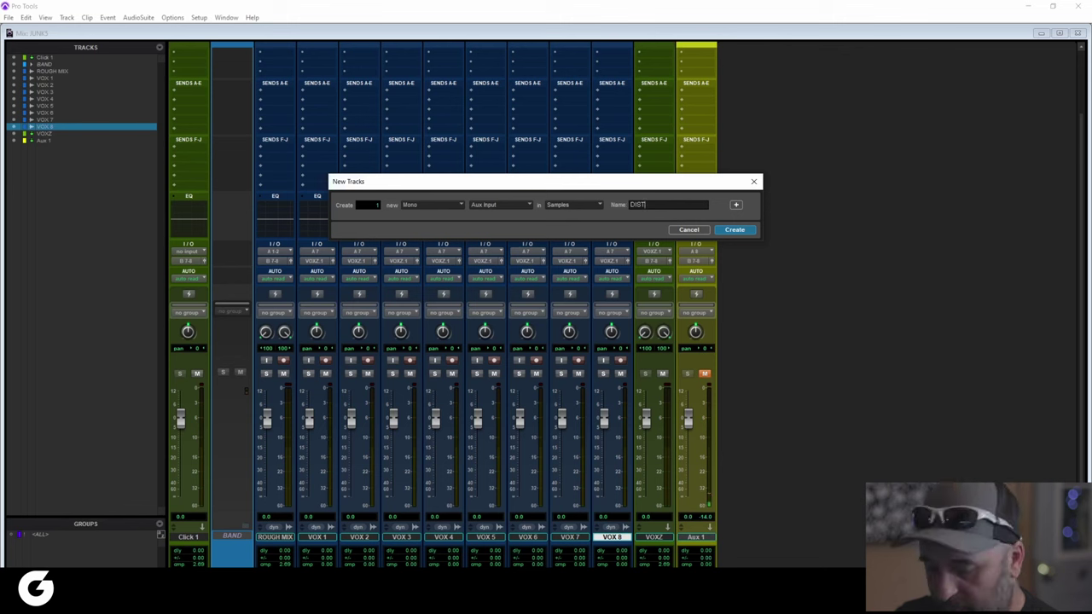
Create a mono Aux Input track named DISTRESS and route the outputs of VOX 1 through VOX 8 to Bus 3
left_click(734, 230)
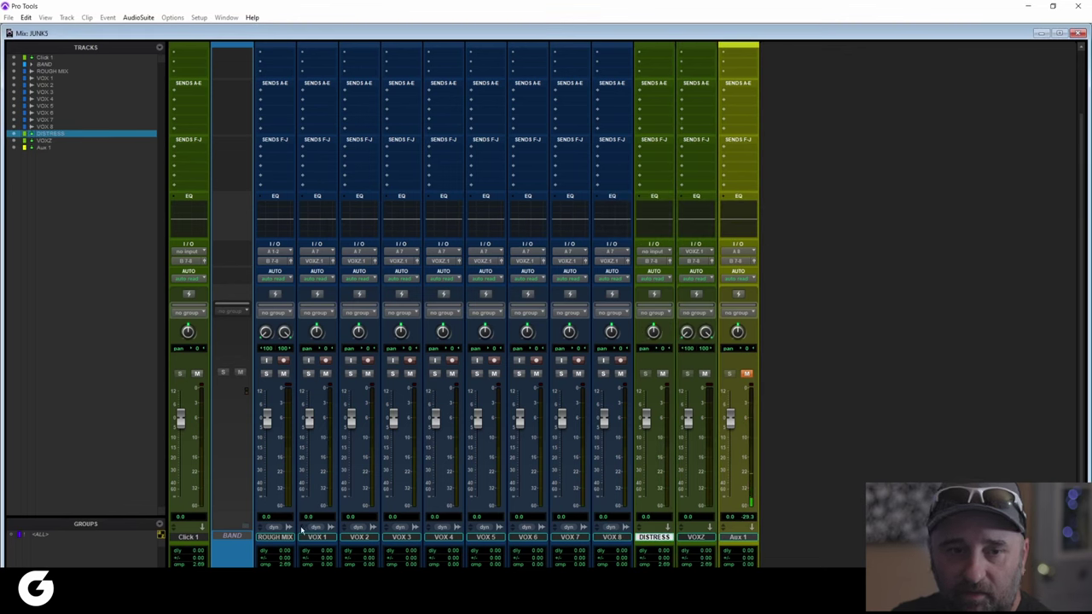
left_click(316, 537)
left_click(612, 537, "shift")
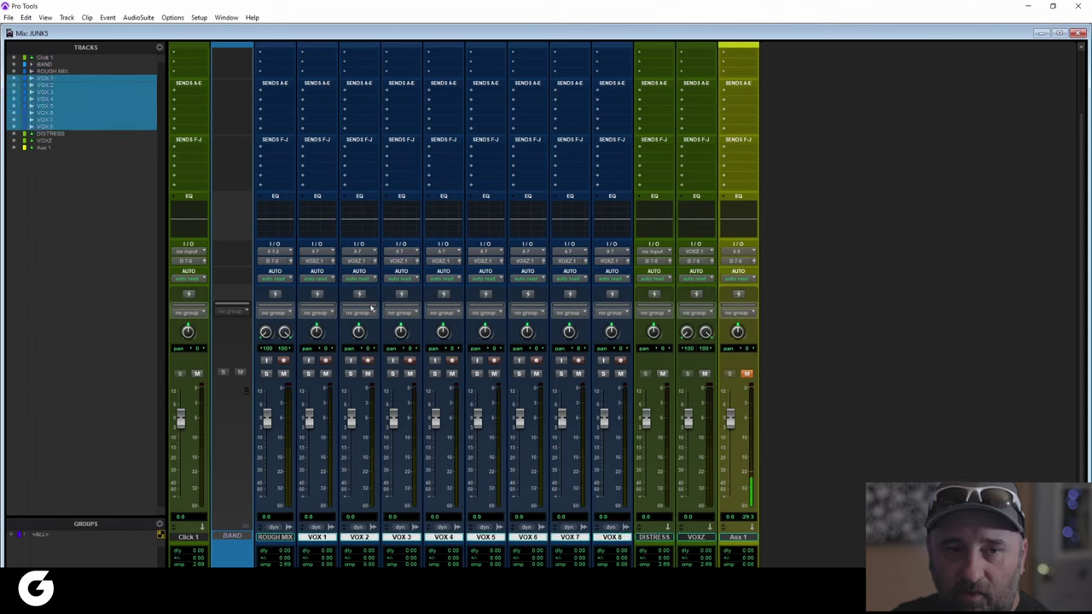
left_click(315, 261)
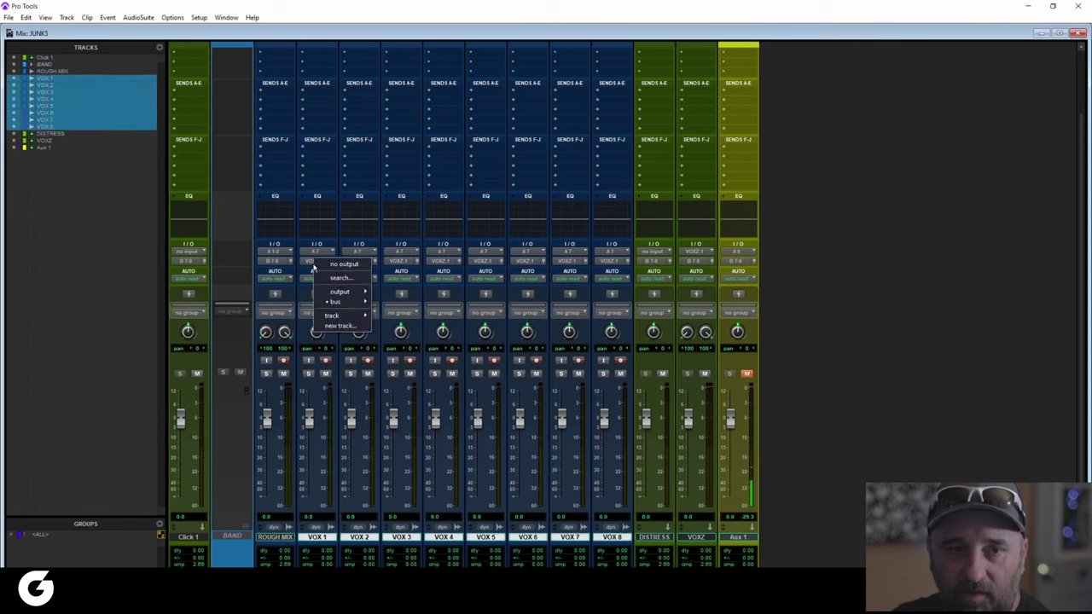
mouse_move(337, 302)
left_click(428, 76, "alt+shift")
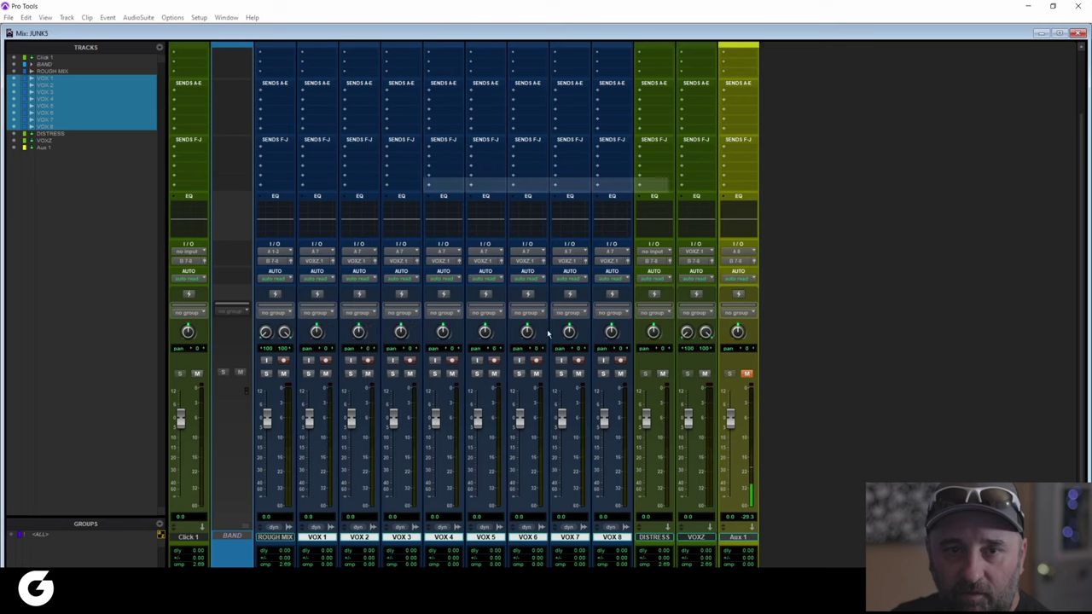
Set the DISTRESS track's input to Bus 3 (Mono) and its output to the VOXZ.1 bus
left_click(653, 252)
mouse_move(673, 294)
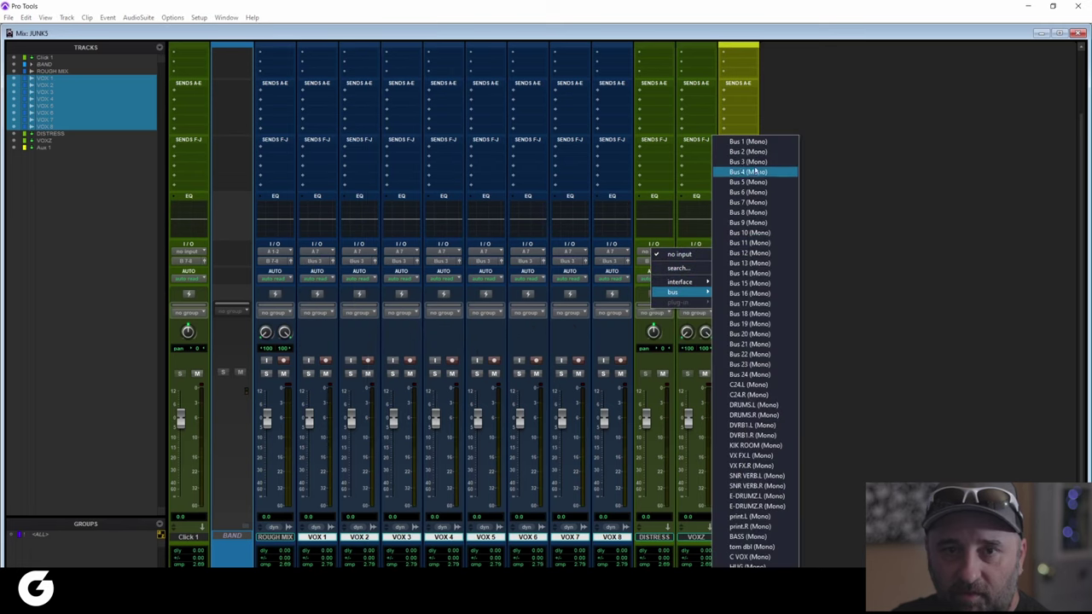
left_click(744, 155)
left_click(659, 261)
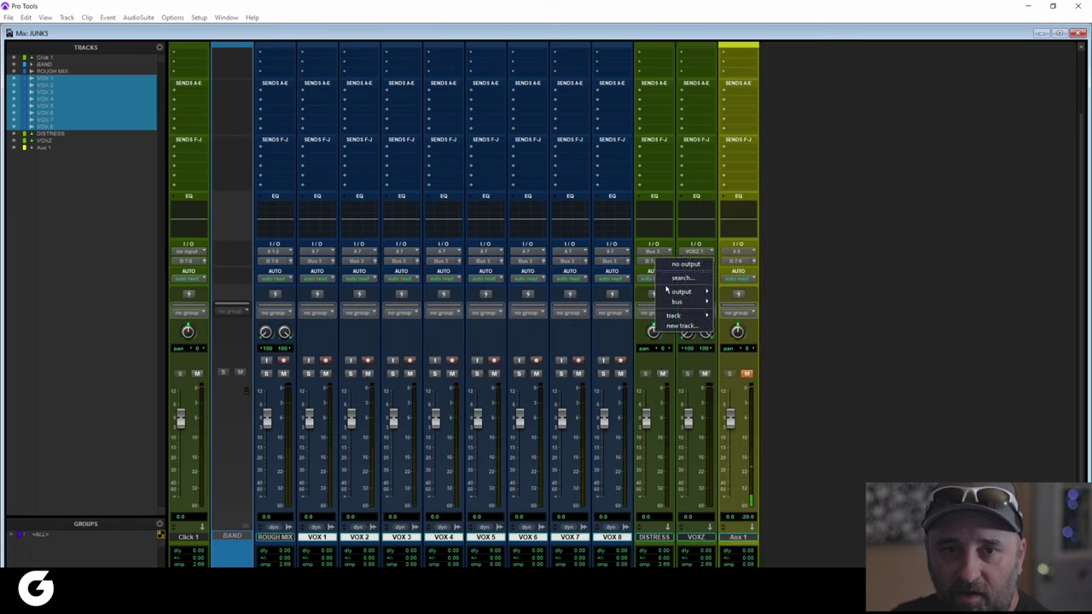
mouse_move(673, 302)
left_click(829, 314)
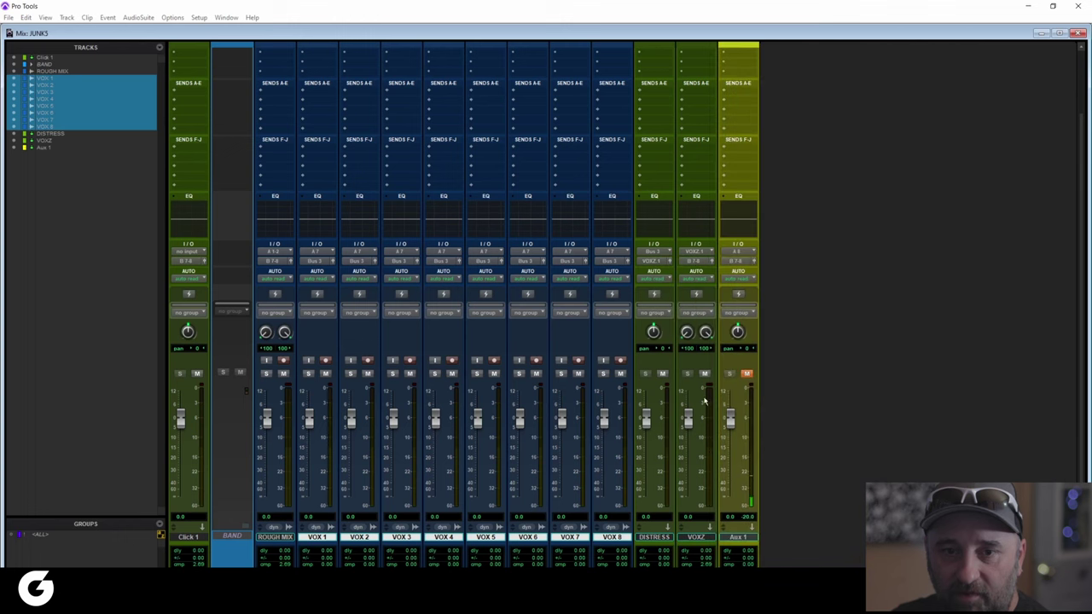
Add the DISTRESS.R (Mono) hardware I/O insert to the first F-J insert slot of the DISTRESS track and close its window
left_click(648, 538)
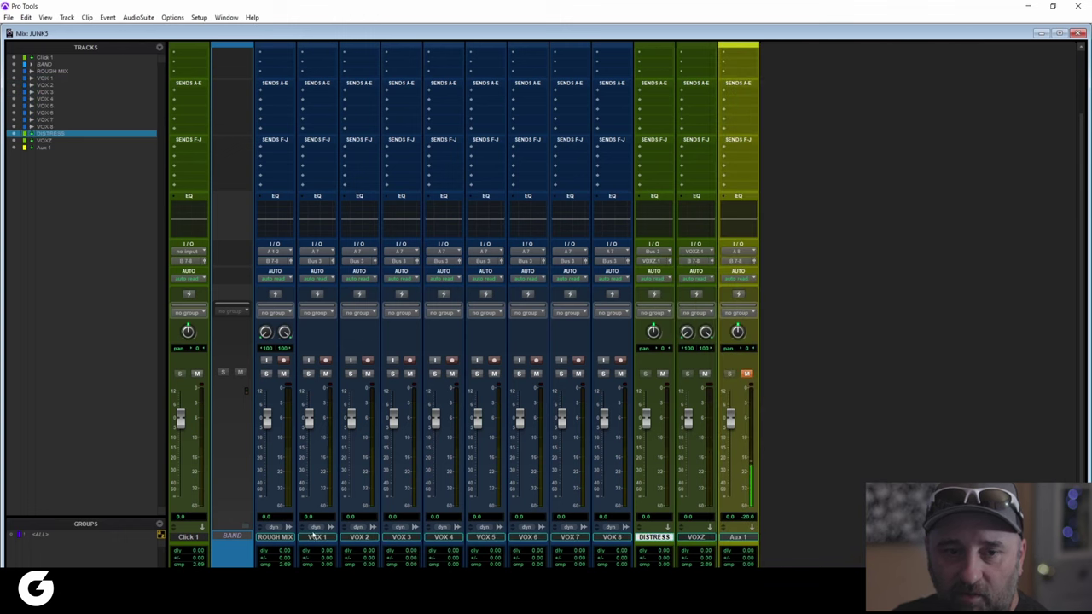
left_click(607, 539, "shift")
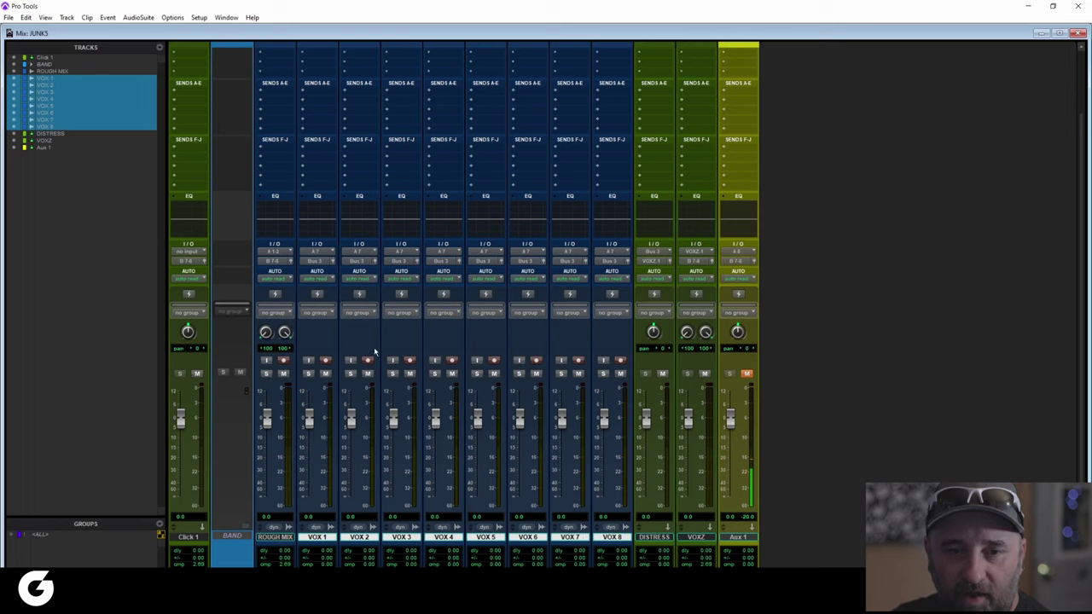
left_click(655, 537)
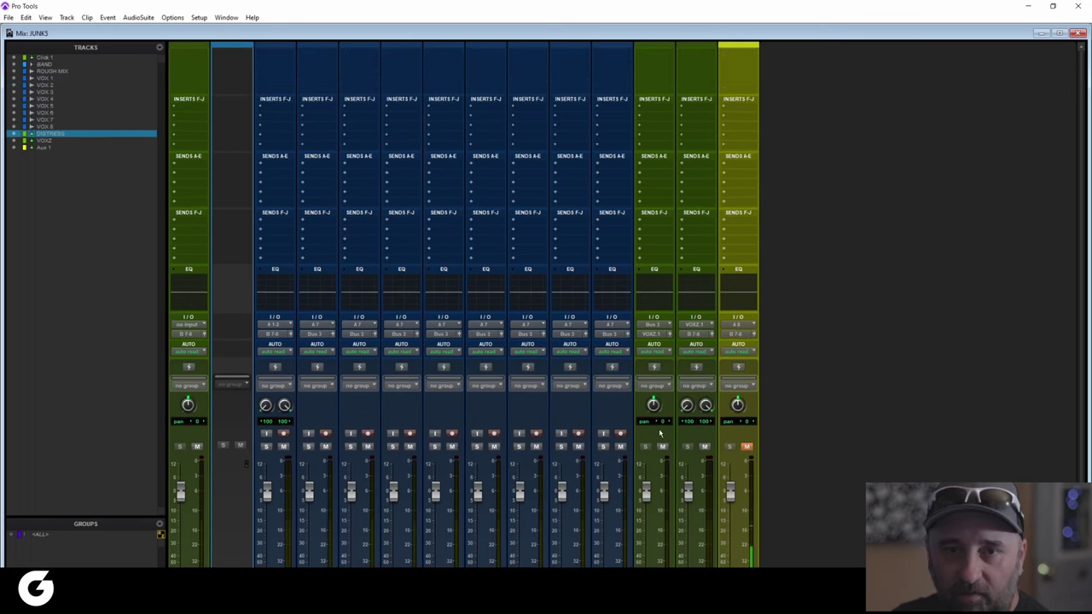
left_click(646, 109)
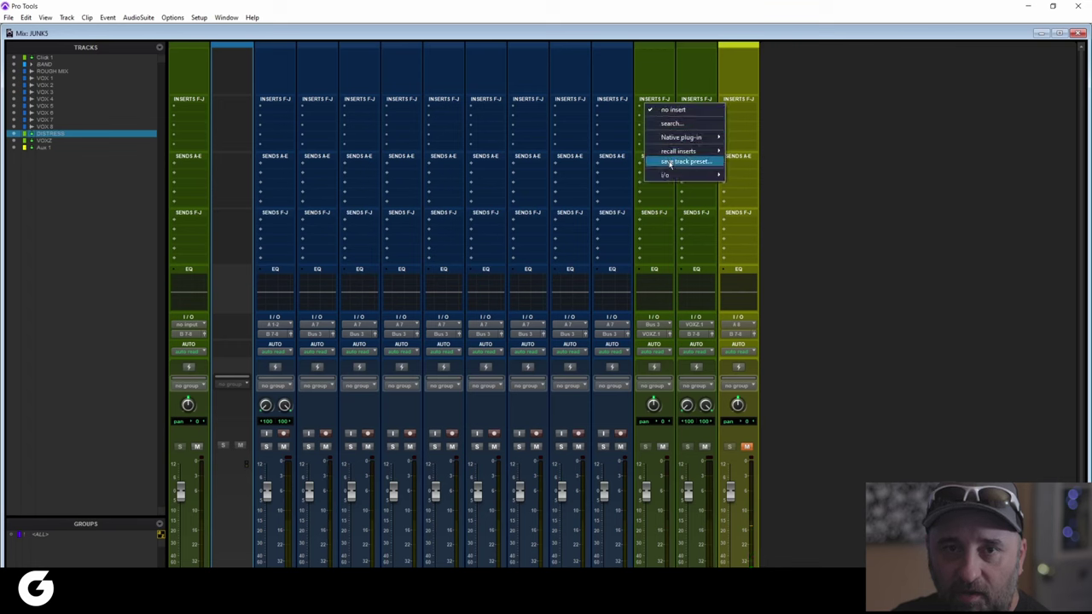
mouse_move(690, 174)
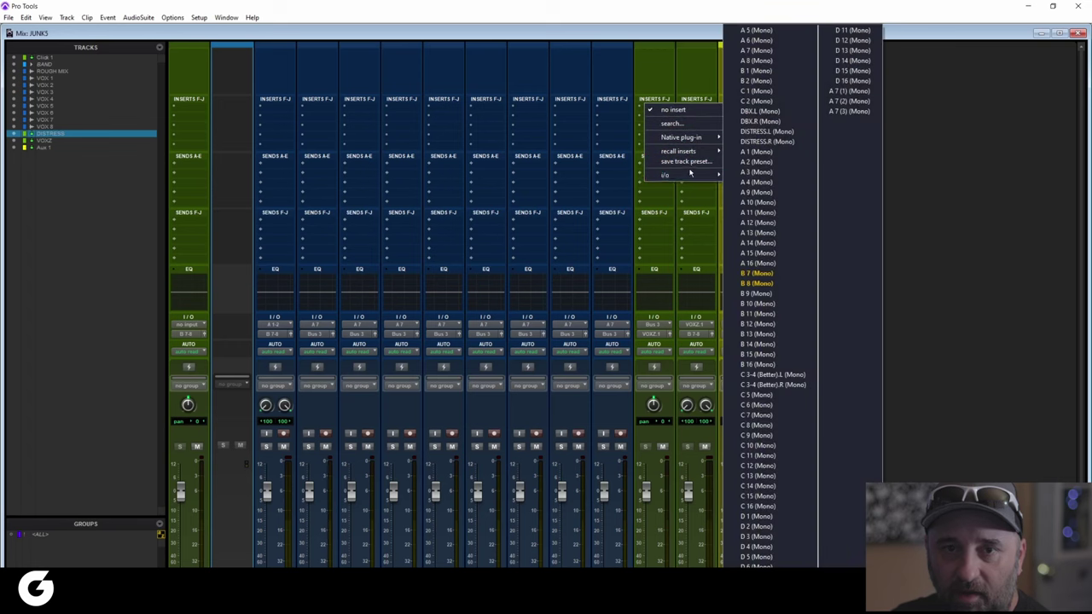
left_click(789, 140)
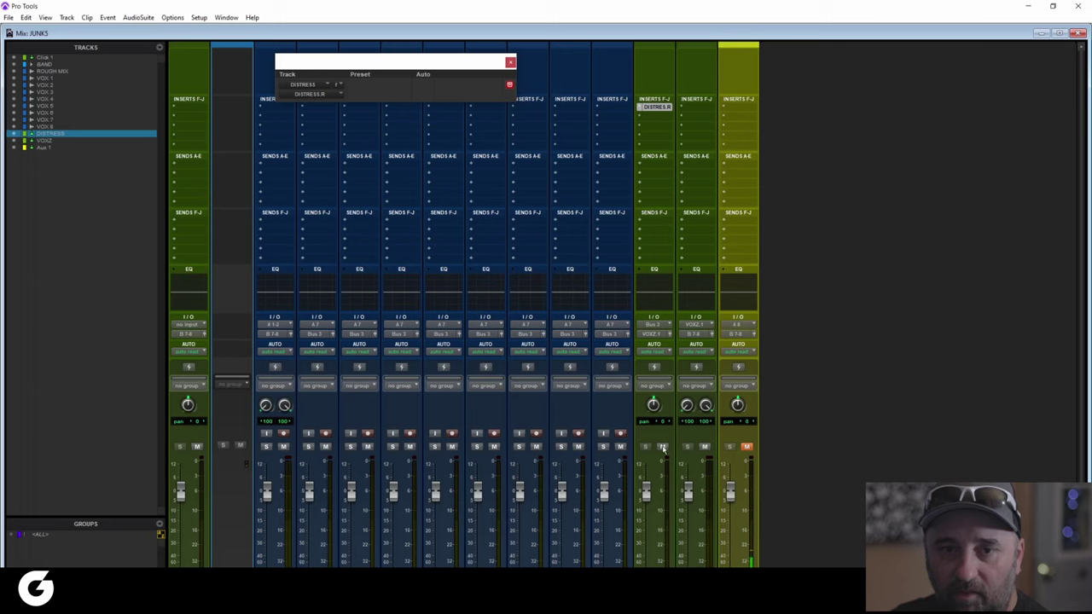
scroll(661, 418, "down", 1)
left_click(510, 63)
Mute VOXZ and ROUGH MIX, and place a Signal Generator insert on the VOX 1 track as a test tone
scroll(716, 431, "up", 1)
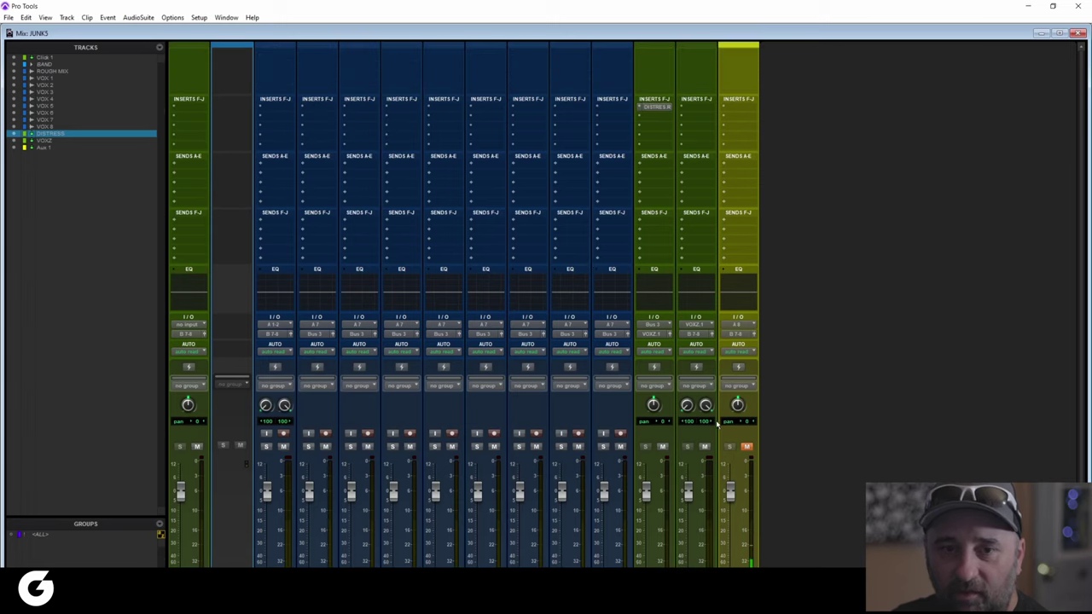
scroll(717, 430, "down", 1)
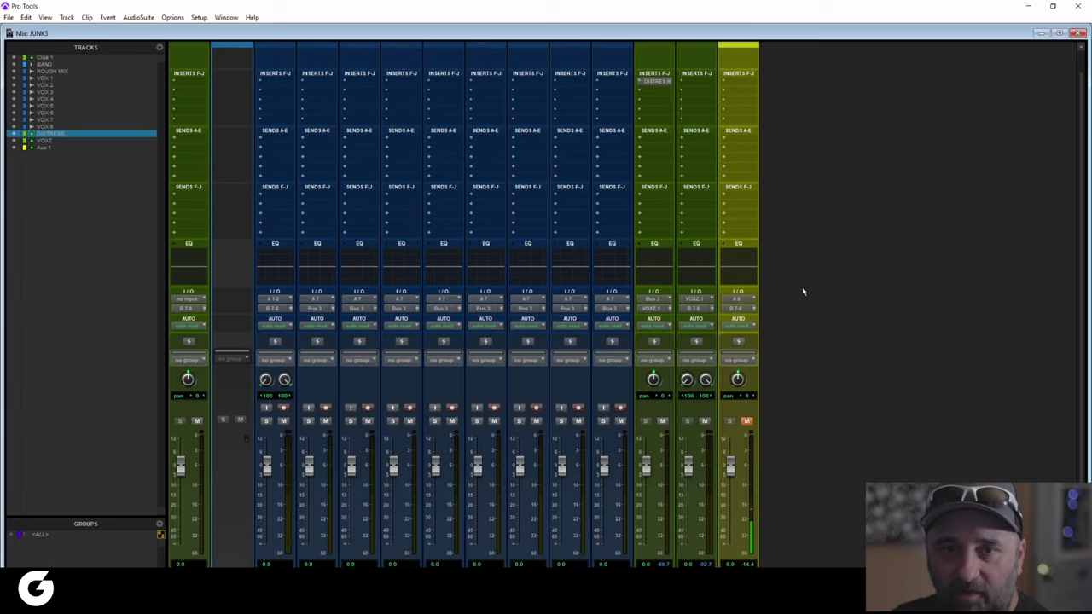
scroll(359, 309, "up", 1)
left_click(270, 106)
left_click(785, 404)
left_click(705, 447)
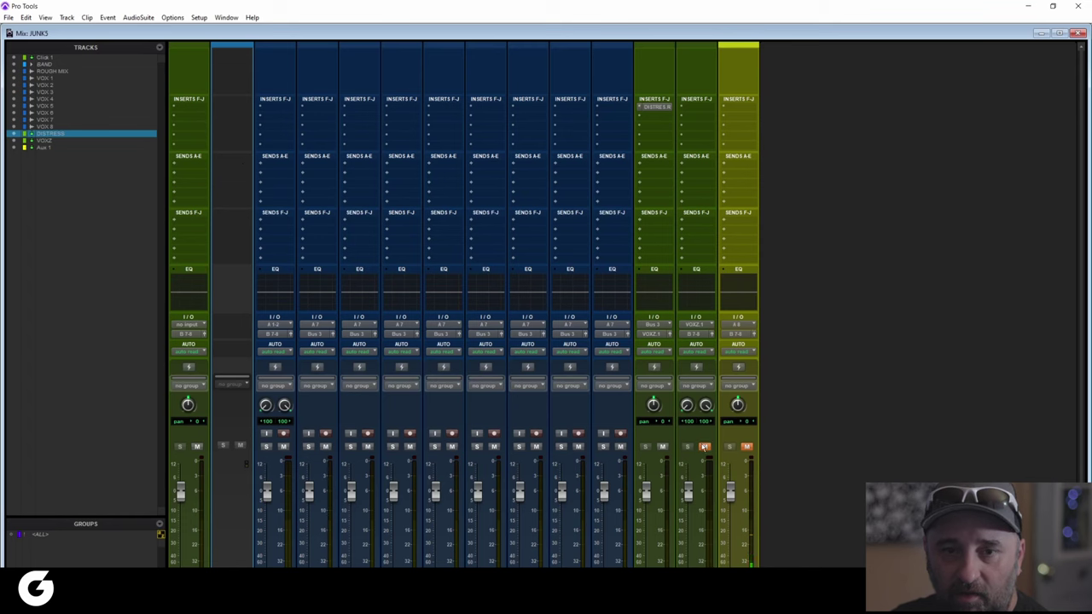
left_click(276, 109)
mouse_move(341, 147)
mouse_move(453, 268)
left_click(546, 410)
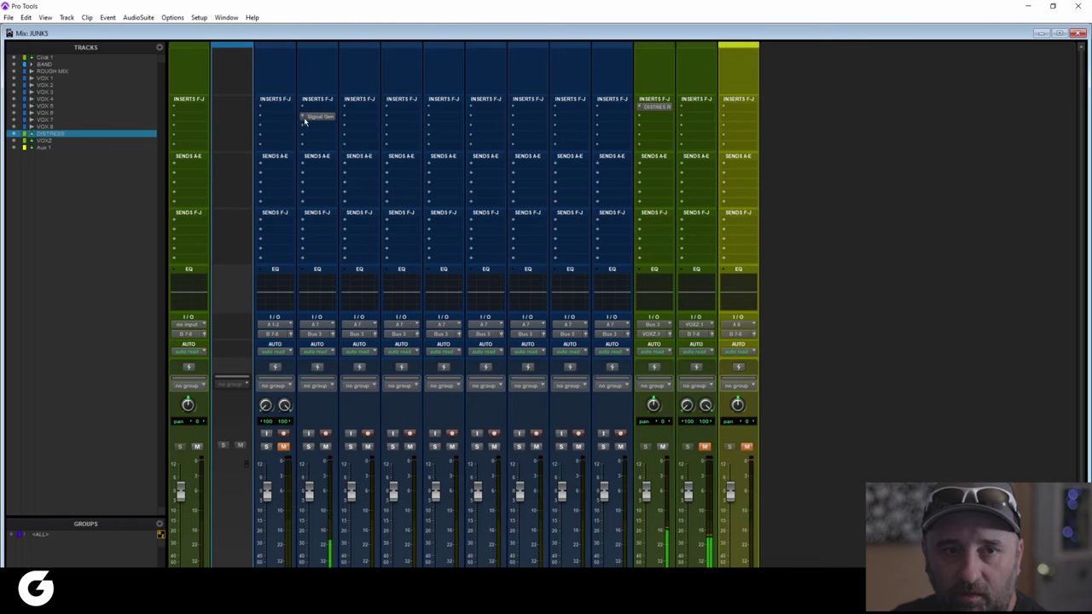
Compare the test-tone levels on VOX 1 and DISTRESS, and raise the DISTRESS fader to +0.2 dB
scroll(300, 119, "down", 2)
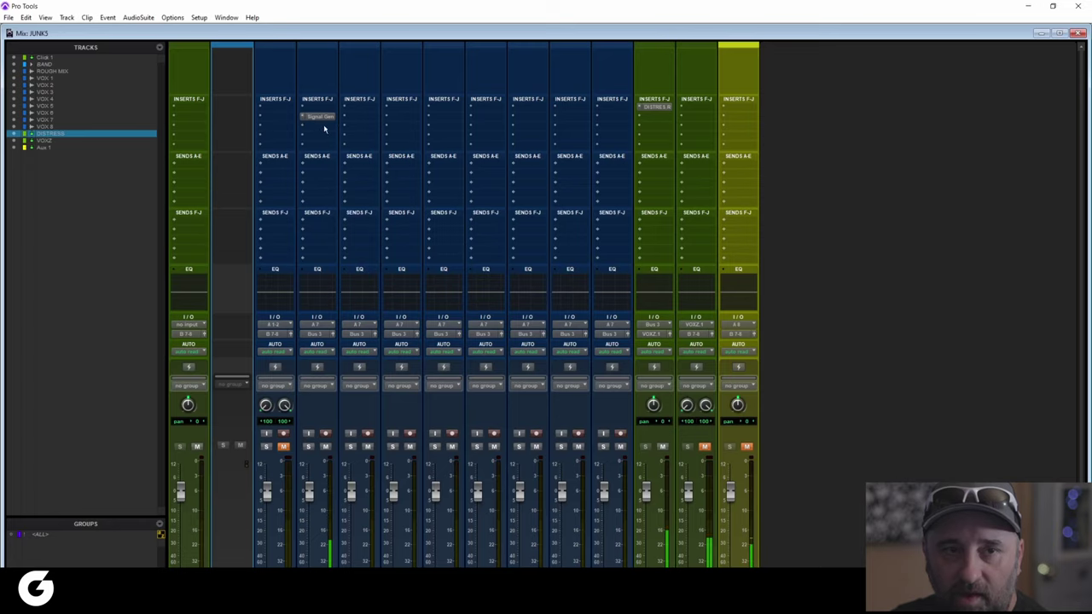
scroll(349, 126, "up", 2)
scroll(325, 116, "down", 2)
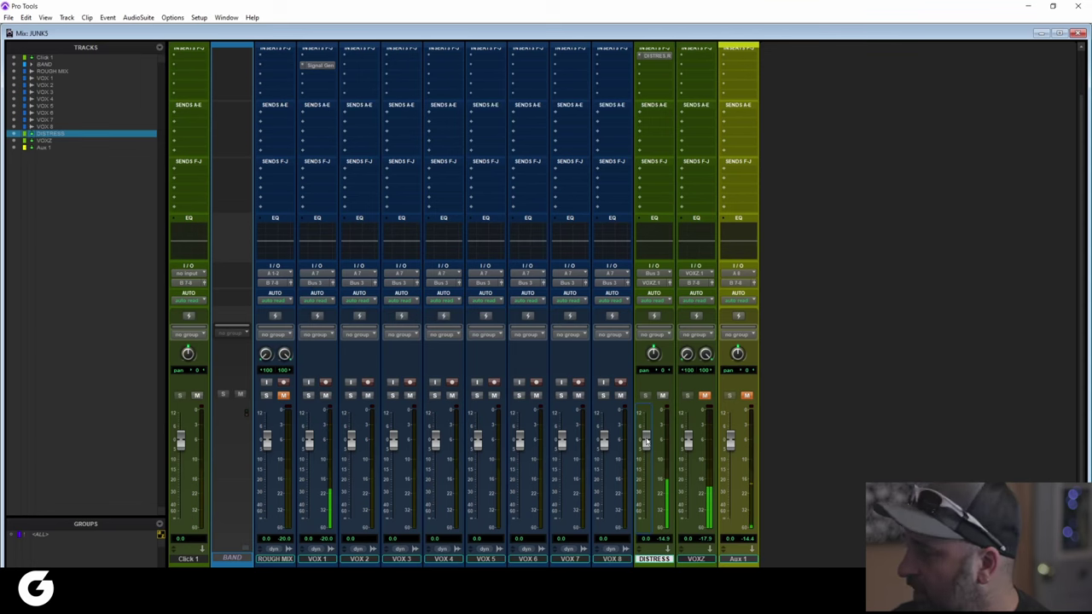
left_click_drag(646, 438, 646, 441)
scroll(654, 213, "up", 2)
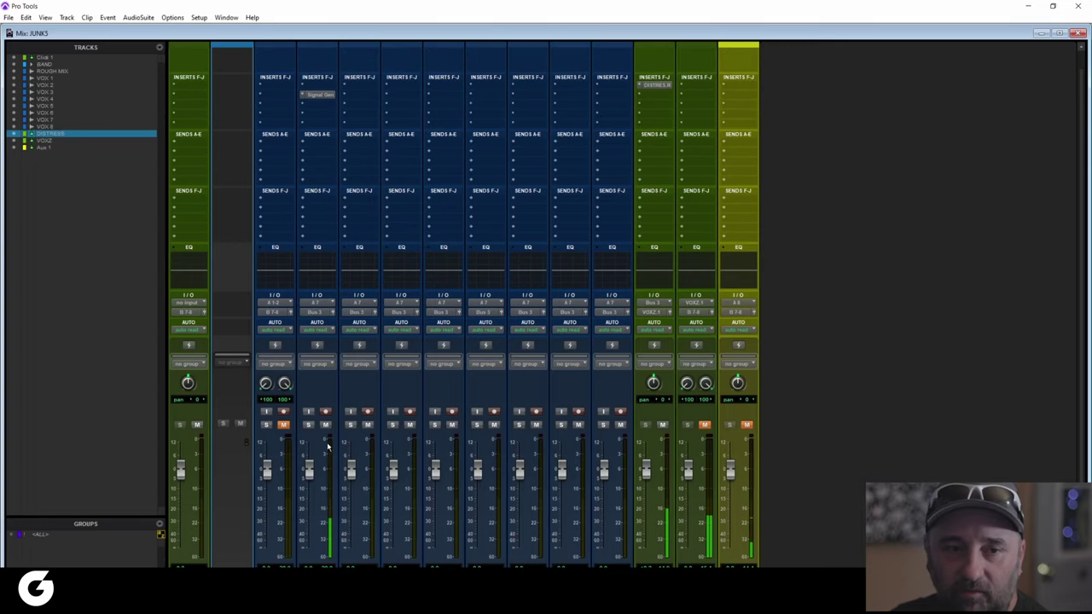
scroll(657, 438, "down", 2)
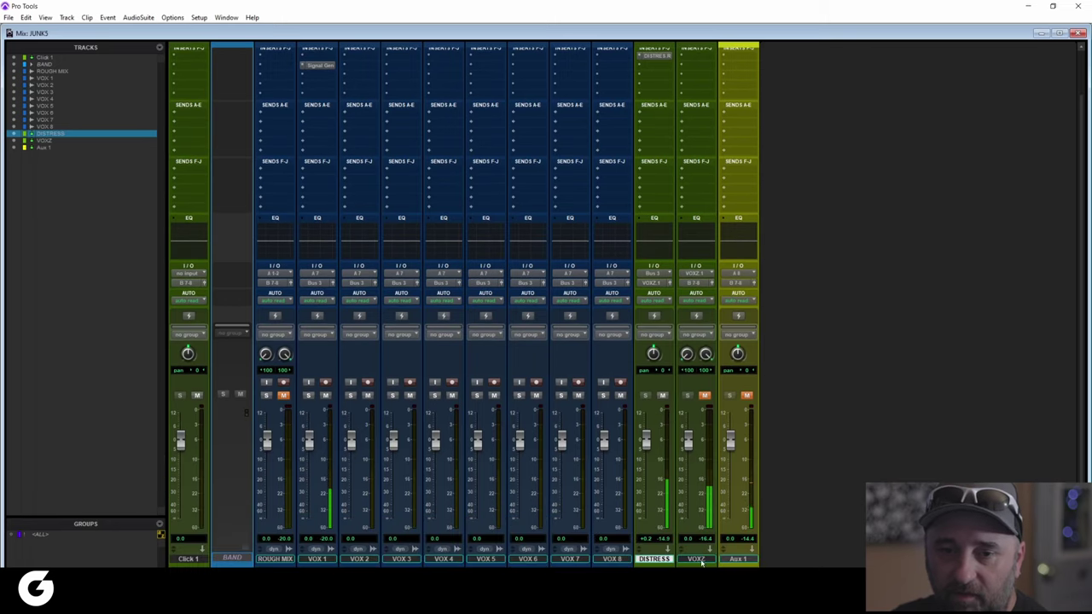
left_click(698, 560)
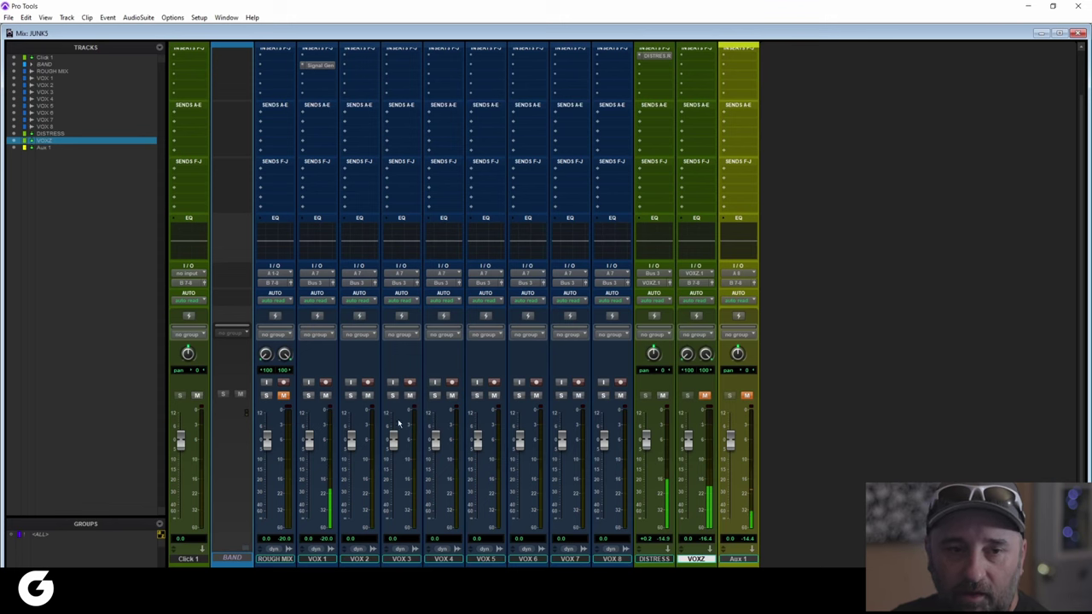
Remove the Signal Generator from VOX 1 and unmute the VOXZ track
scroll(398, 233, "up", 2)
left_click(300, 120)
left_click(317, 115)
left_click(705, 446)
scroll(715, 427, "down", 3)
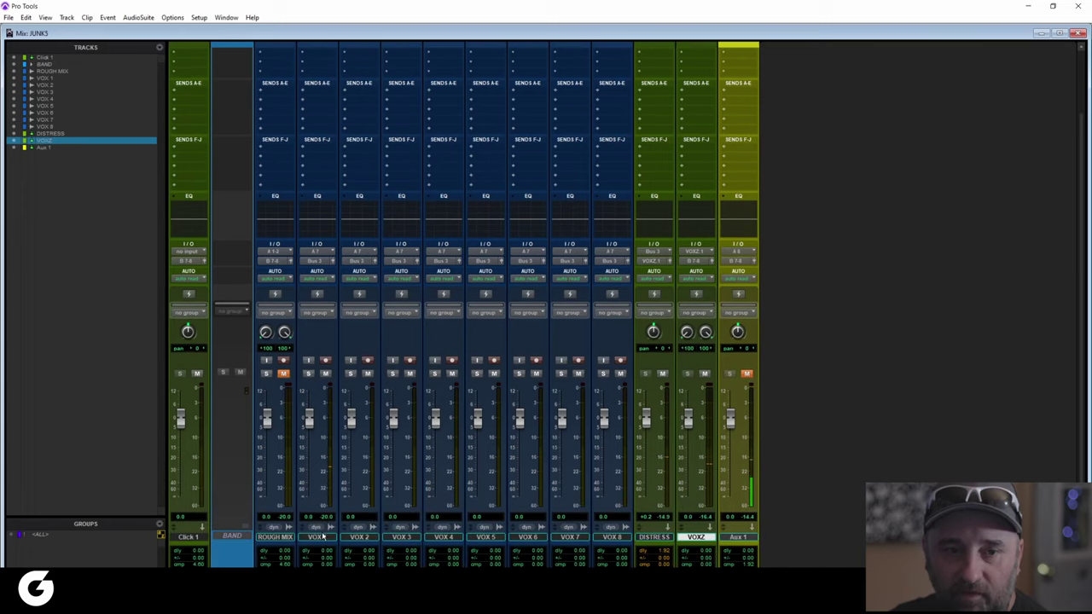
Add a pre-fader stereo send to HB 3-4 on the VOXZ track and move its send window clear of the channel strips
left_click(610, 538, "shift")
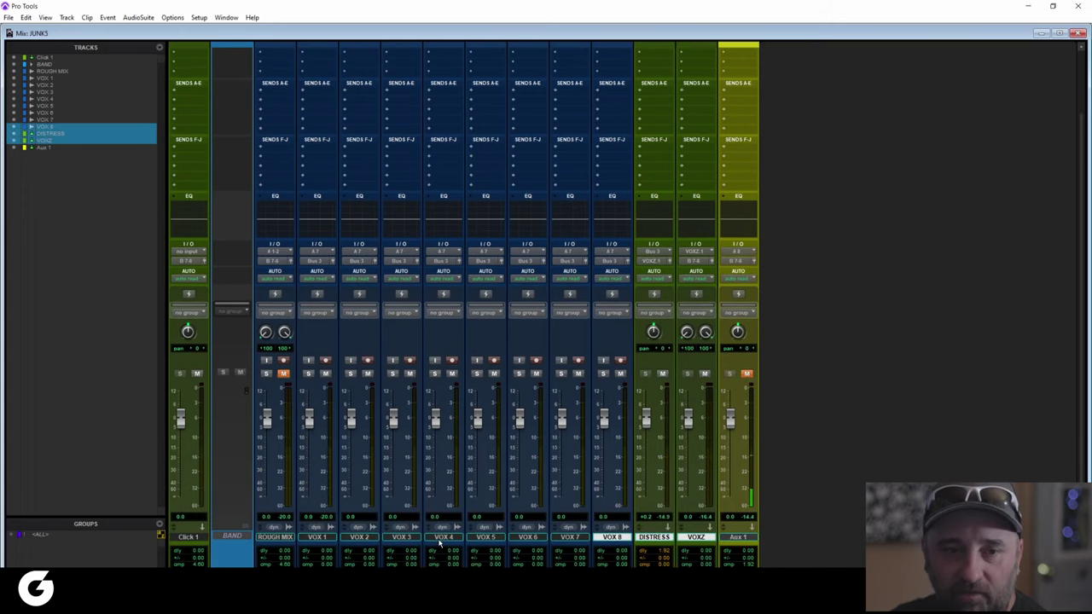
scroll(703, 232, "up", 3)
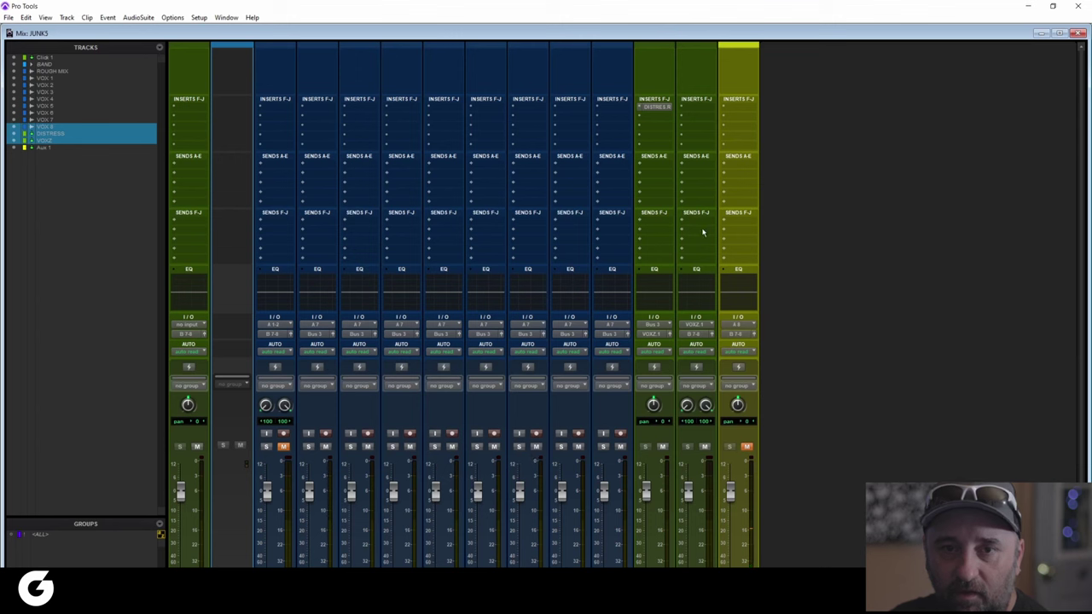
left_click(689, 164)
mouse_move(713, 204)
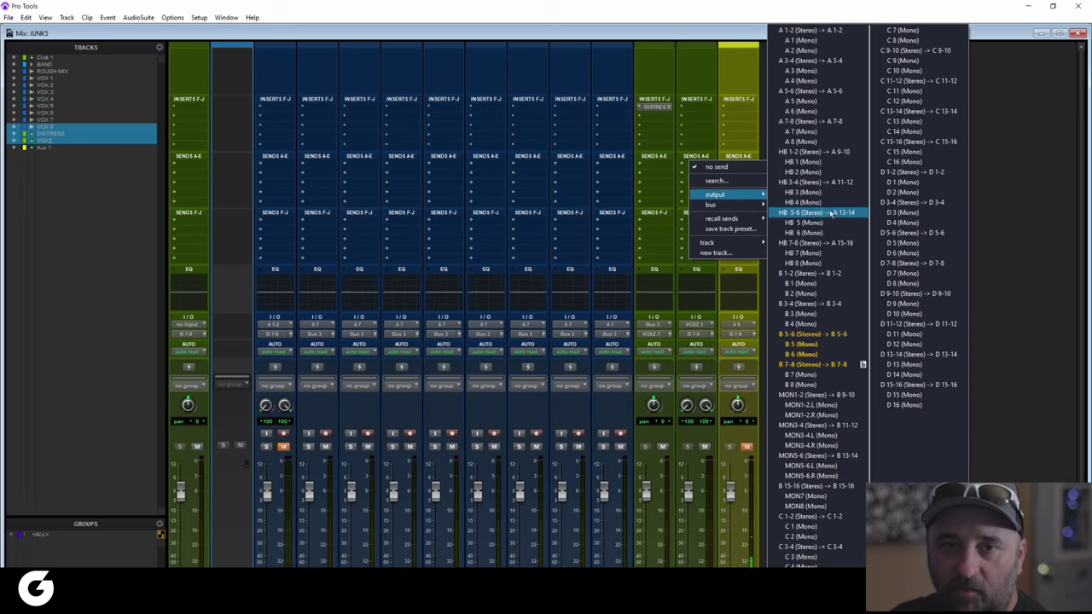
left_click(838, 186)
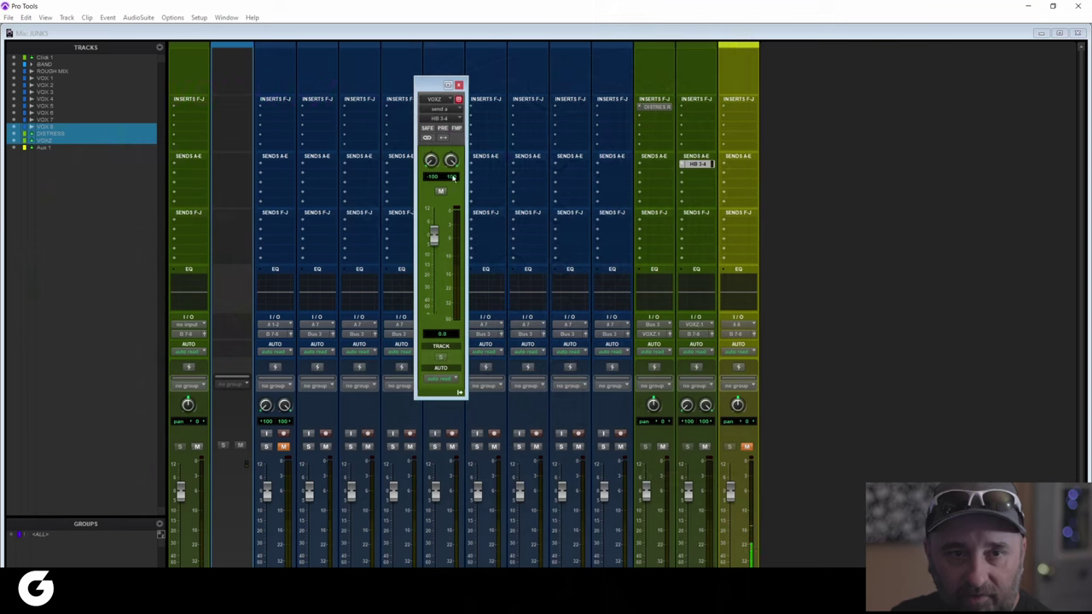
left_click_drag(449, 86, 928, 119)
scroll(696, 317, "down", 1)
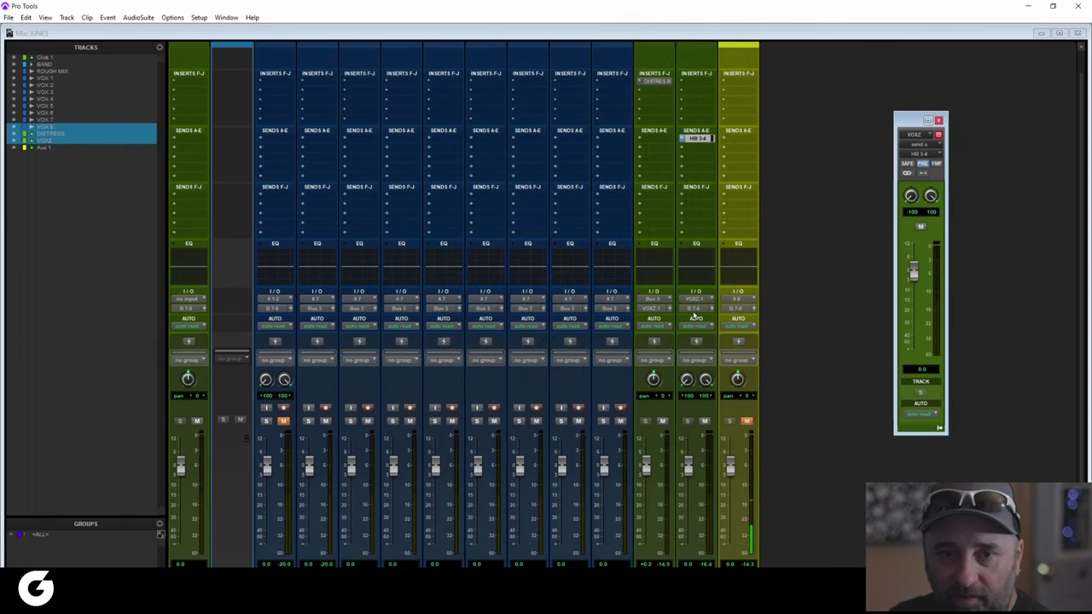
Demonstrate a VOXZ fader change by raising the track's level and resetting it to 0.0 dB
left_click(689, 465)
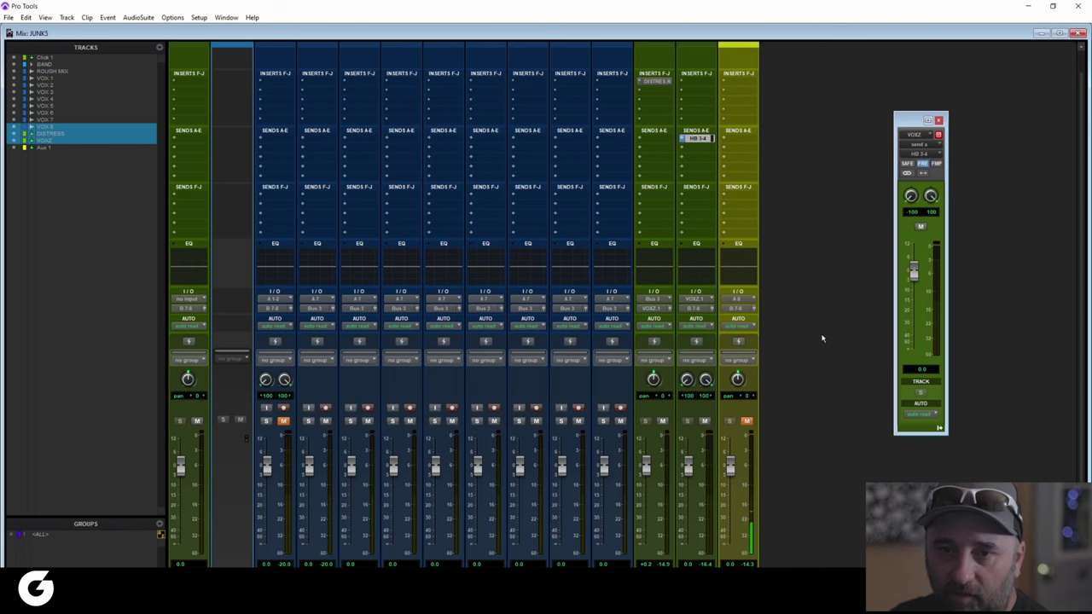
scroll(735, 384, "down", 2)
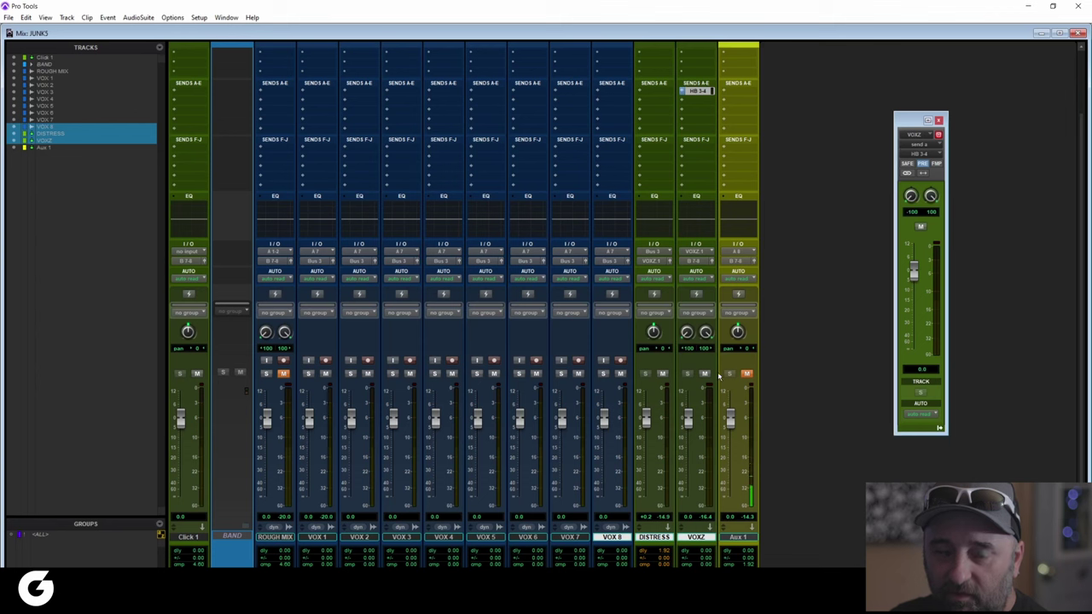
mouse_move(688, 420)
left_mouse_down()
mouse_move(688, 434)
mouse_move(687, 406)
left_mouse_up()
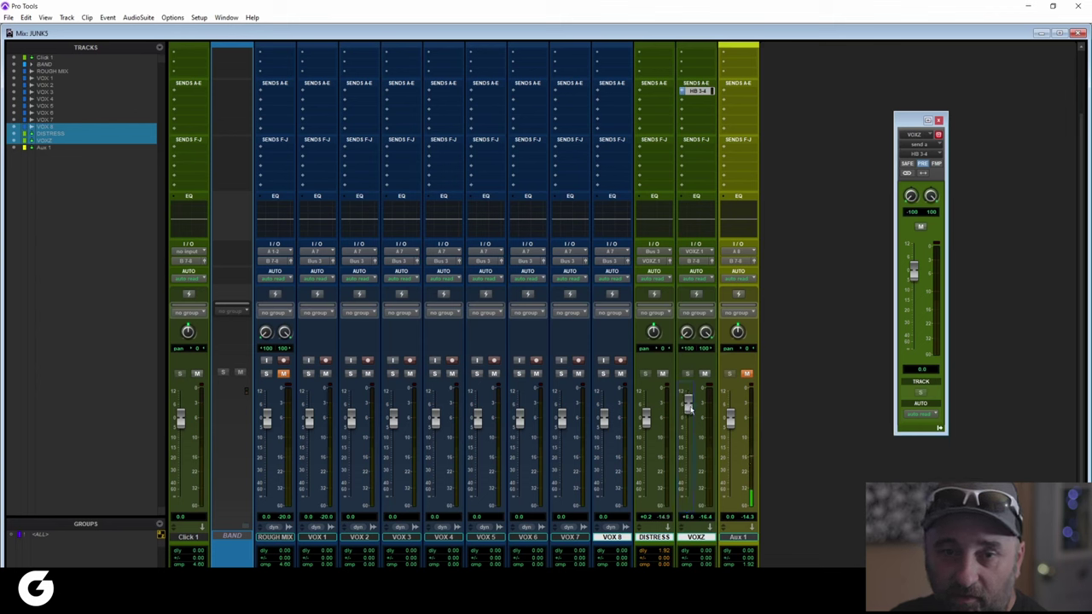
left_click(691, 408, "alt")
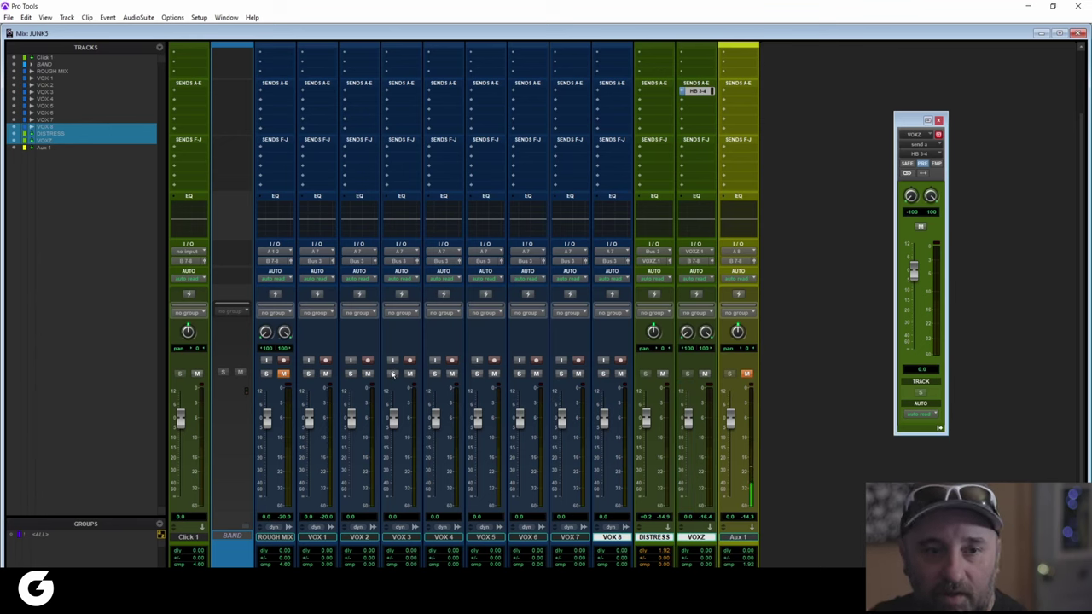
Unmute the ROUGH MIX track and add a pre-fader stereo send to HB 1-2 at 0.0 dB in its first F-J send slot
scroll(358, 393, "up", 1)
left_click(283, 398)
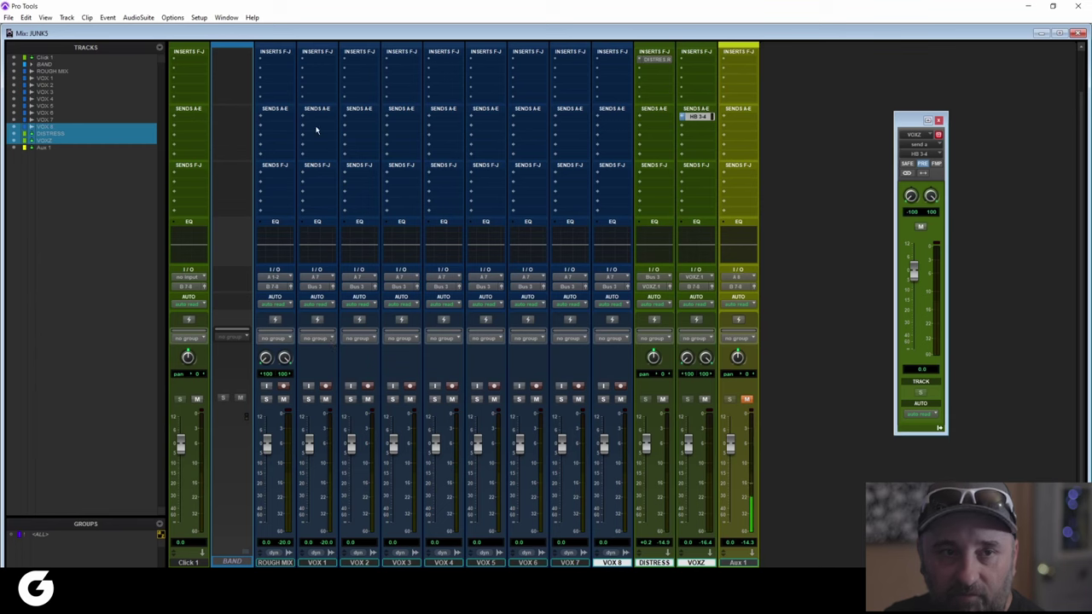
scroll(233, 255, "up", 2)
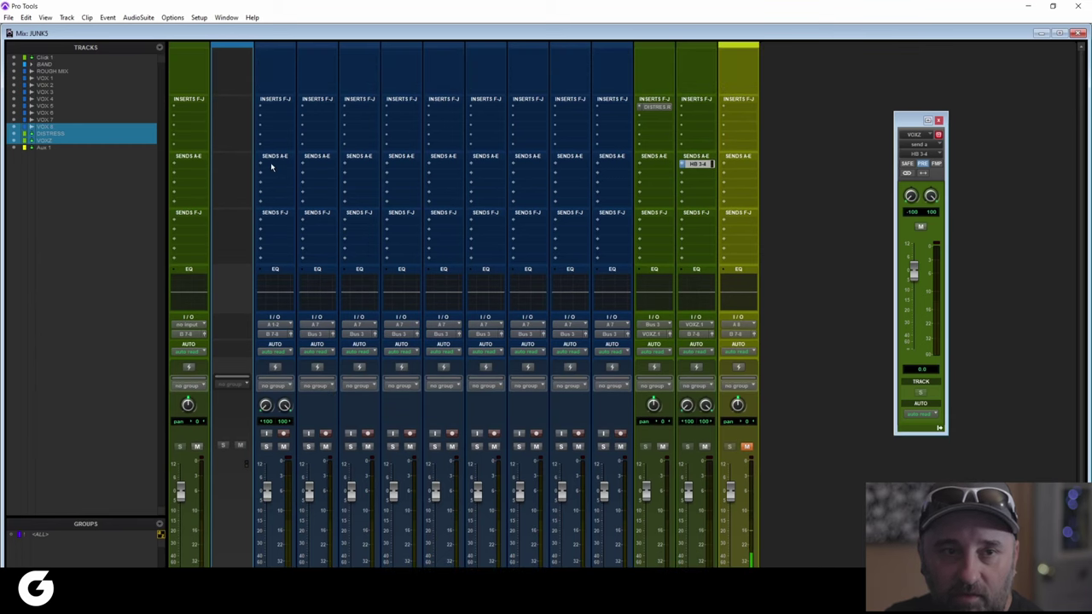
left_click(267, 224)
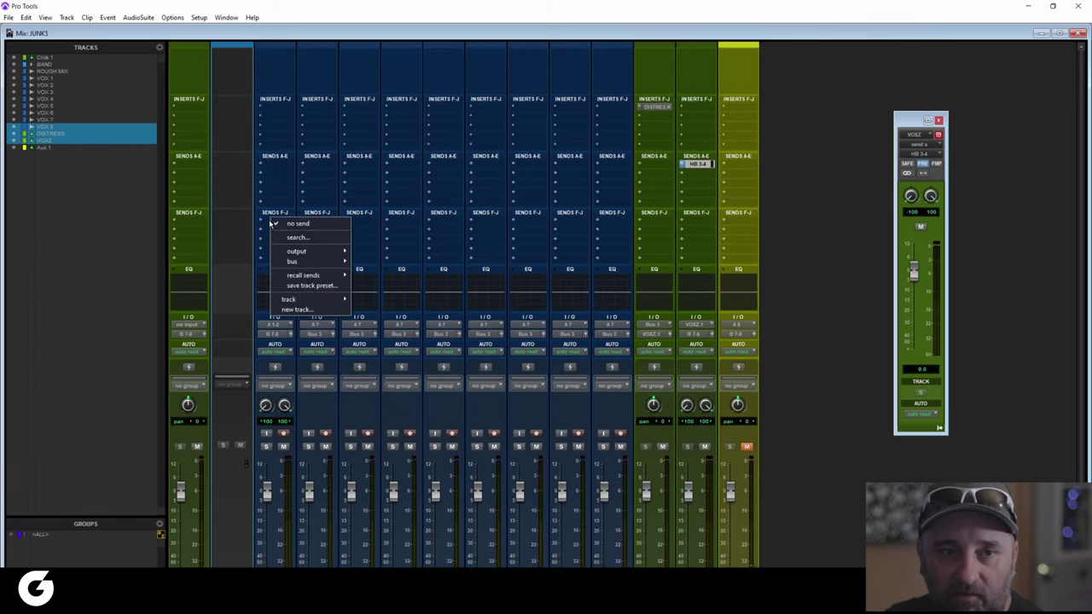
mouse_move(301, 253)
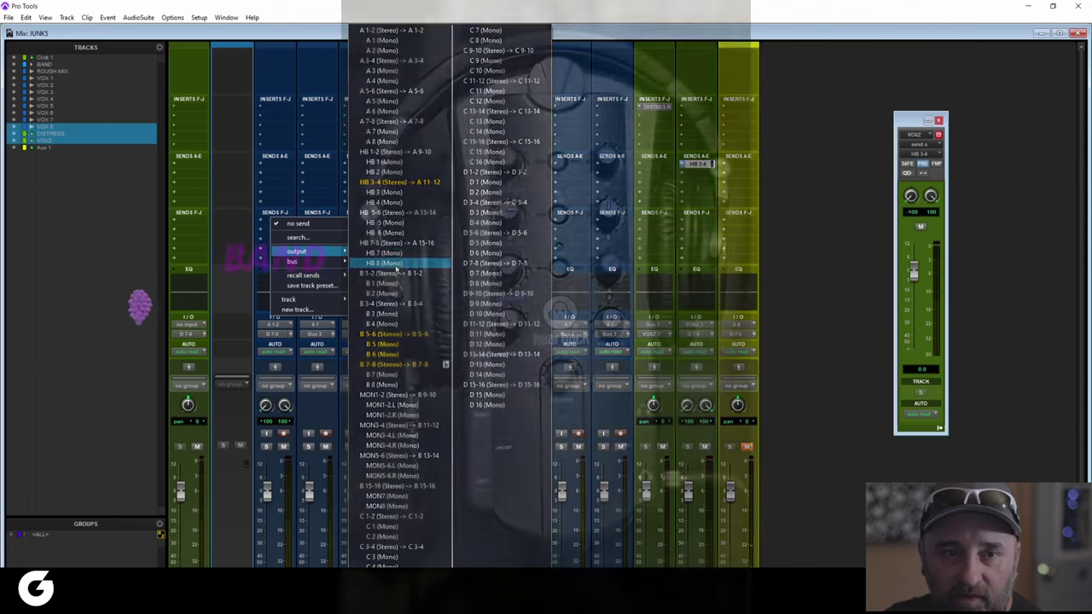
left_click(384, 256)
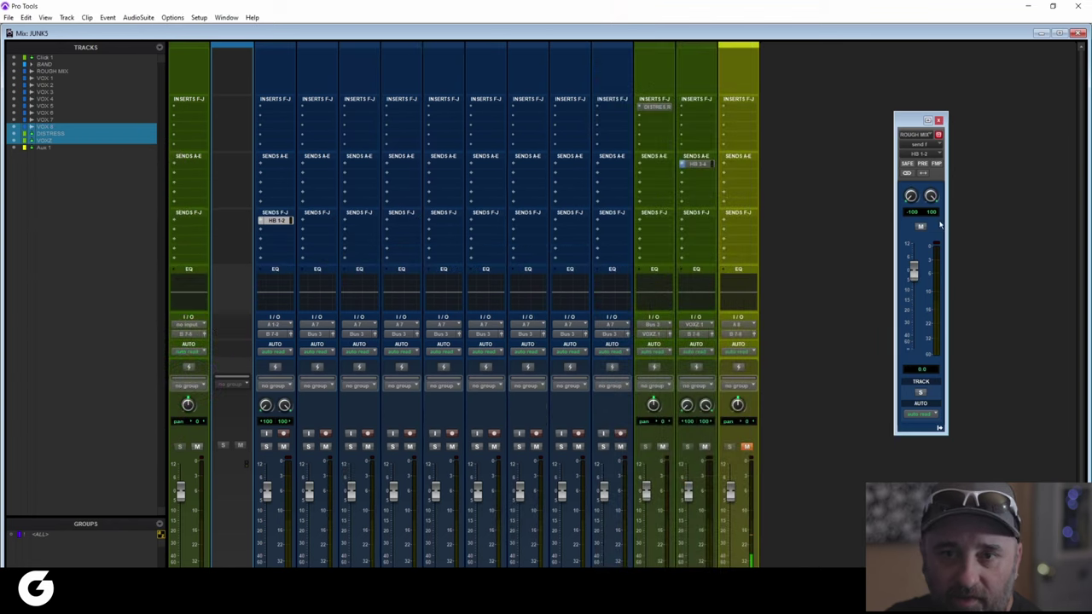
left_click(922, 164)
Mute the ROUGH MIX track, change its color to purple, and close its send window
scroll(320, 389, "down", 1)
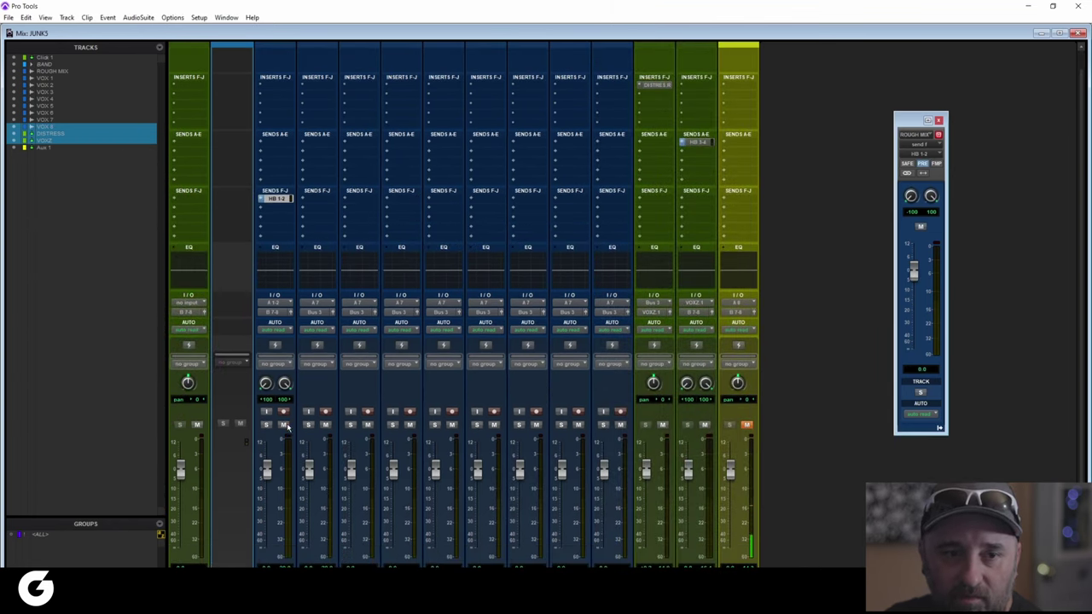
left_click(283, 424)
scroll(290, 427, "down", 2)
double_click(275, 45)
left_click(452, 340)
left_click(678, 307)
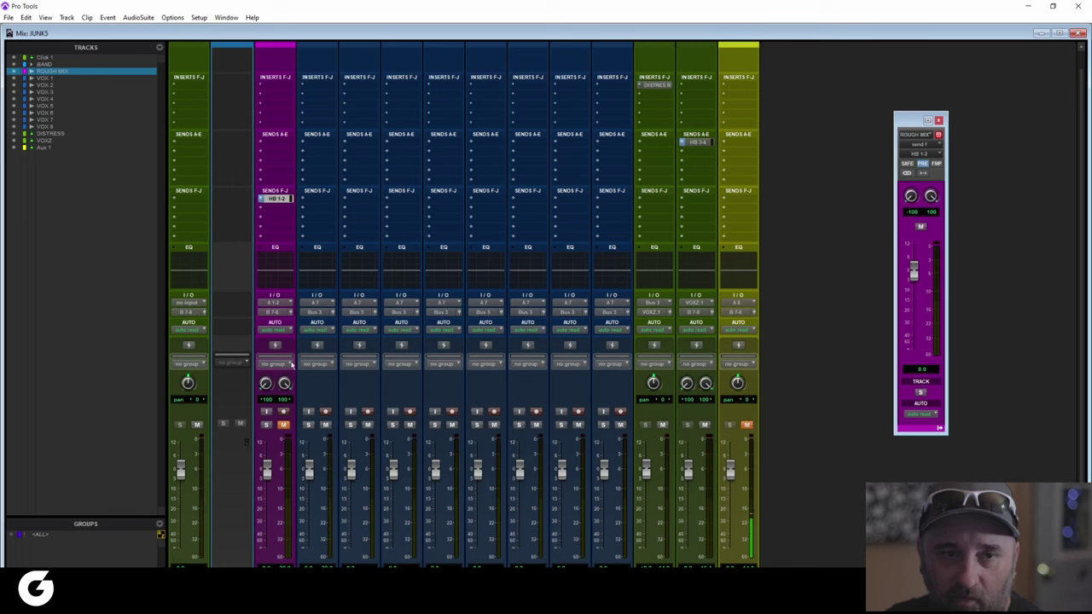
left_click(275, 198)
left_click(275, 198)
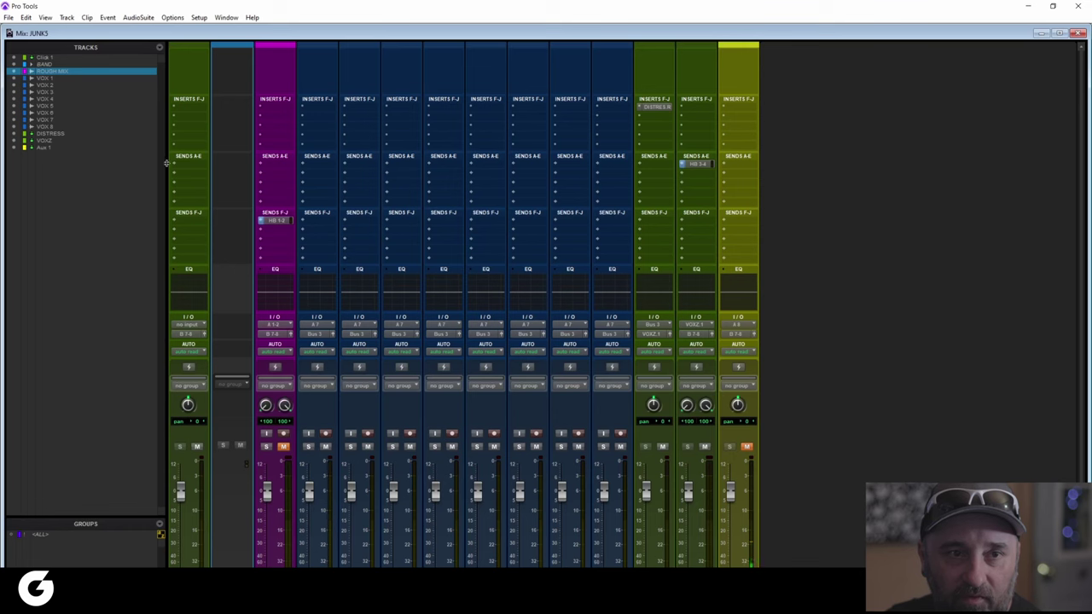
Add a pre-fader mono send to HB 7 at 0.0 dB on the Click 1 track and mute that track
left_click(182, 166)
mouse_move(222, 194)
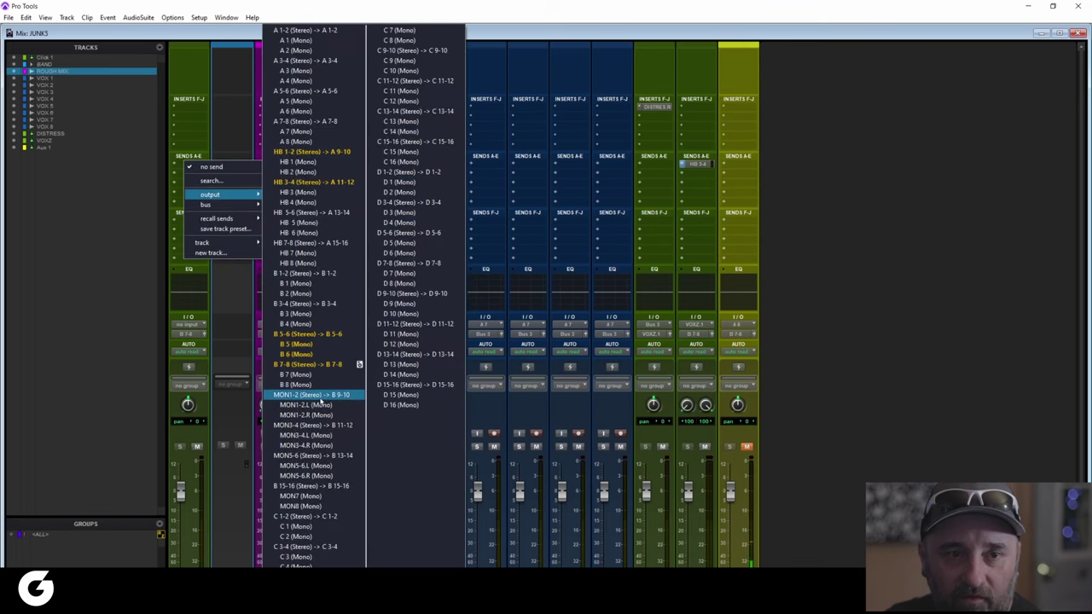
left_click(337, 253)
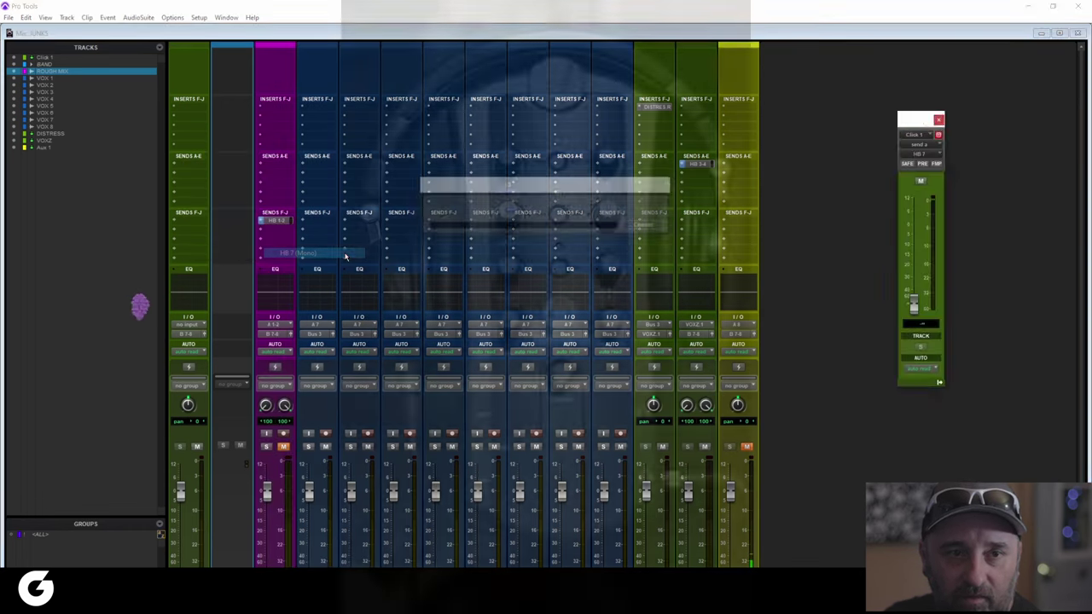
left_click(913, 303, "alt")
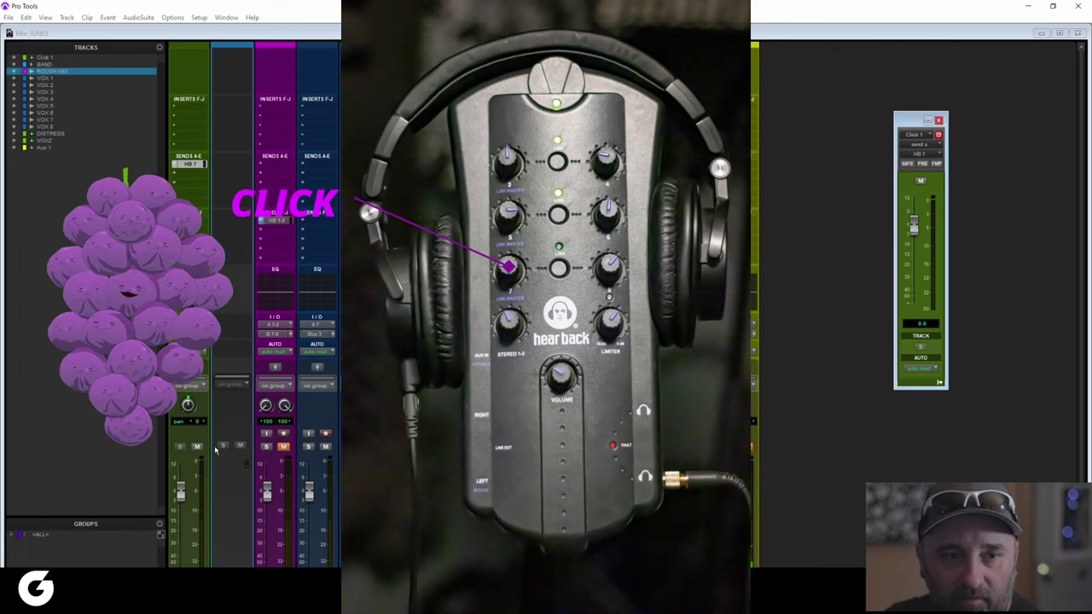
left_click(922, 163)
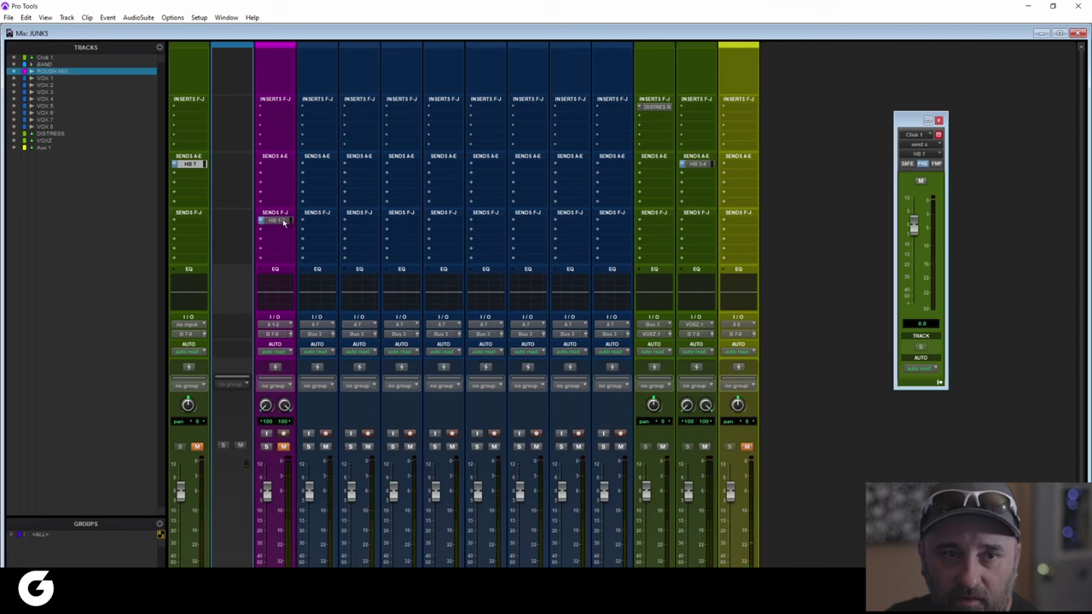
Move the HB 7 send on Click 1 and the HB 3-4 send on VOXZ to the first F-J send slot
left_click(284, 222)
left_click(284, 221)
left_click_drag(189, 164, 191, 220)
left_click_drag(693, 163, 696, 222)
scroll(693, 312, "down", 3)
scroll(713, 340, "up", 3)
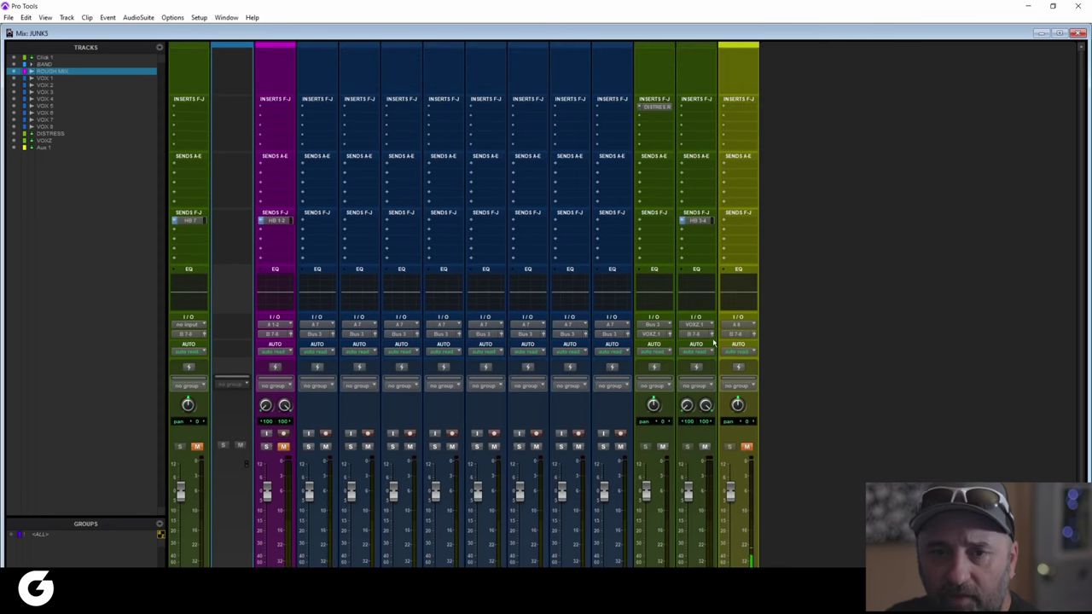
Add a pre-fader mono send to HB 8 at 0.0 dB on Aux 1 and close its send window
left_click(734, 224)
mouse_move(759, 251)
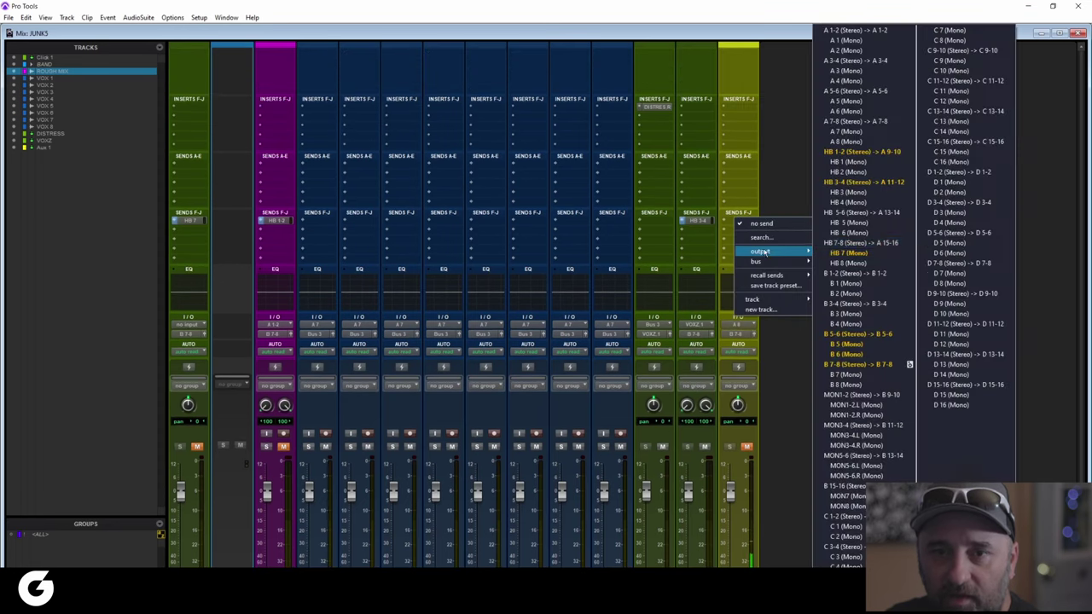
left_click(847, 263)
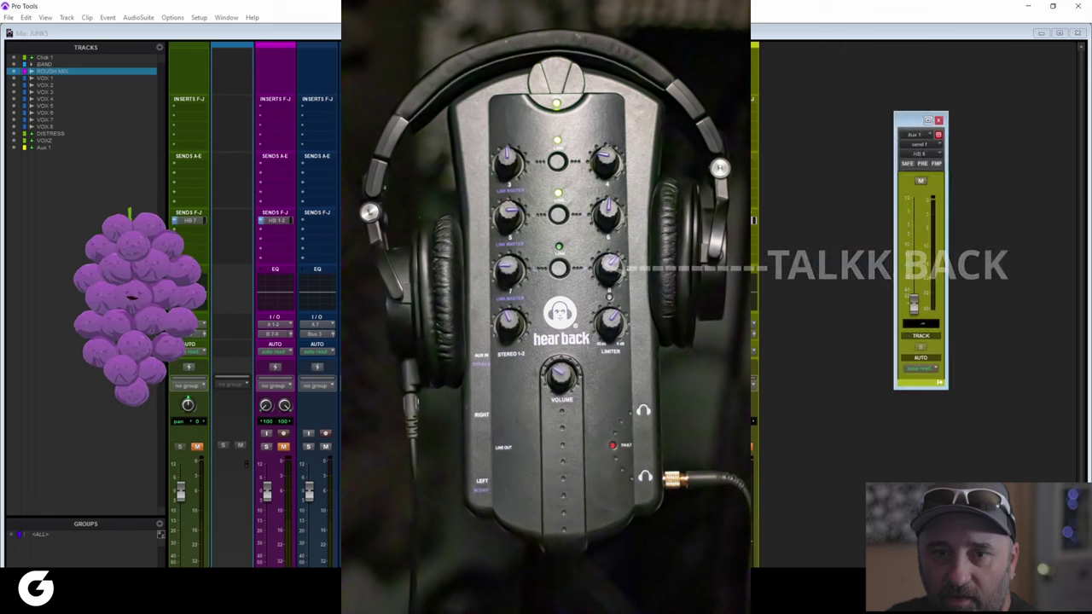
left_click_drag(913, 305, 913, 225)
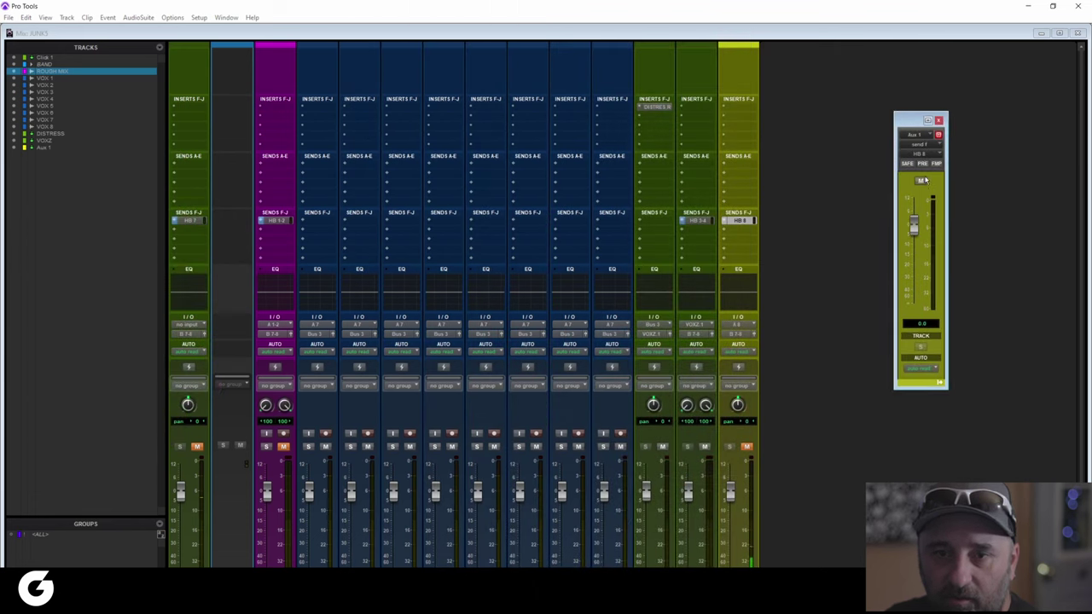
left_click(922, 164)
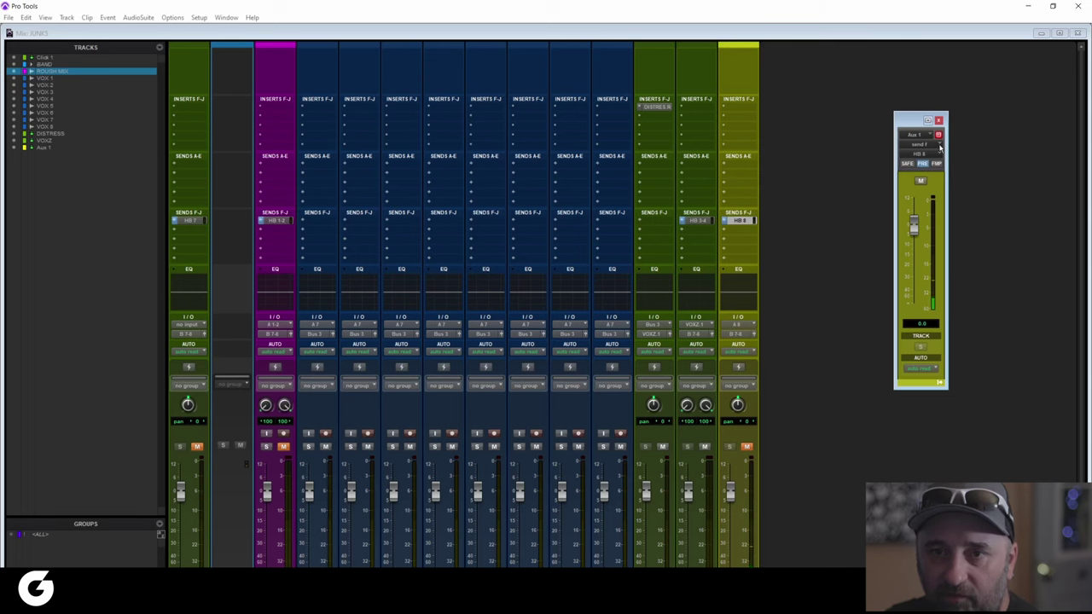
left_click(938, 120)
Select the VOX 1 to VOX 8 tracks together
scroll(936, 236, "down", 3)
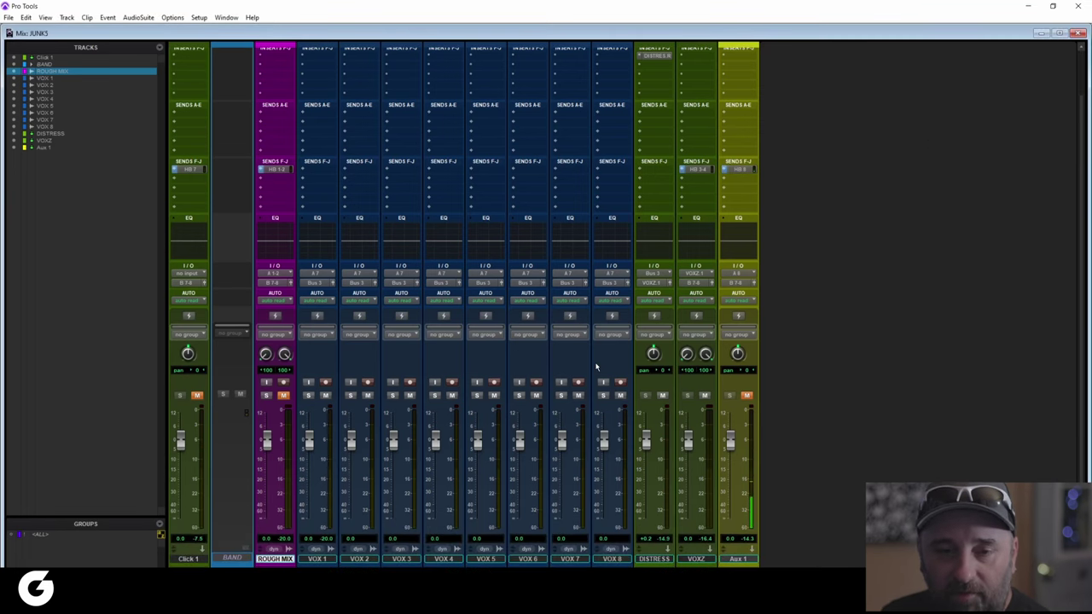
left_click_drag(321, 544, 612, 539)
scroll(384, 248, "up", 3)
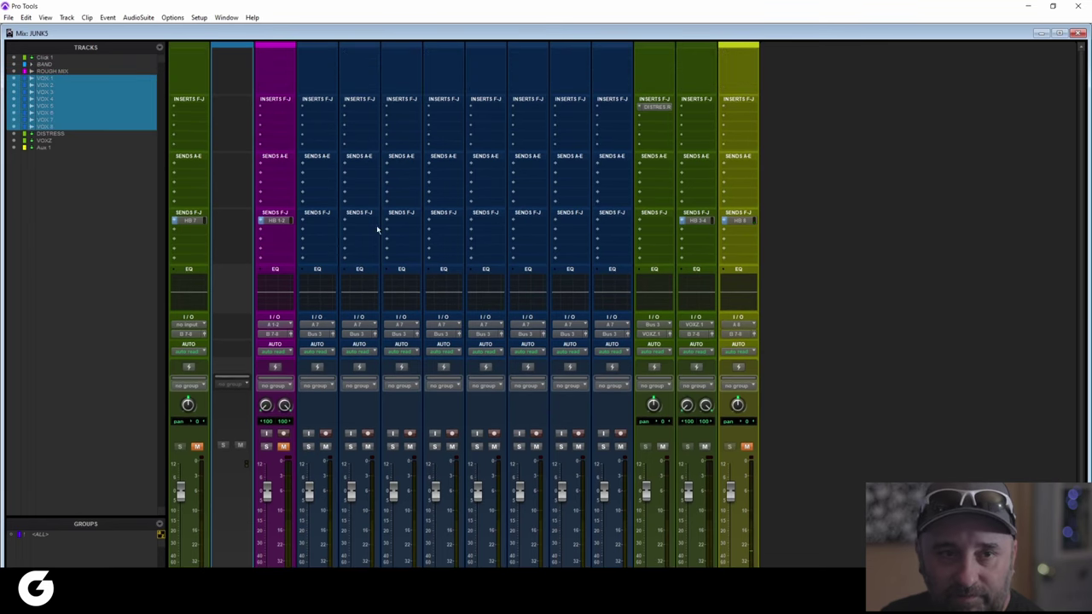
left_click(317, 166)
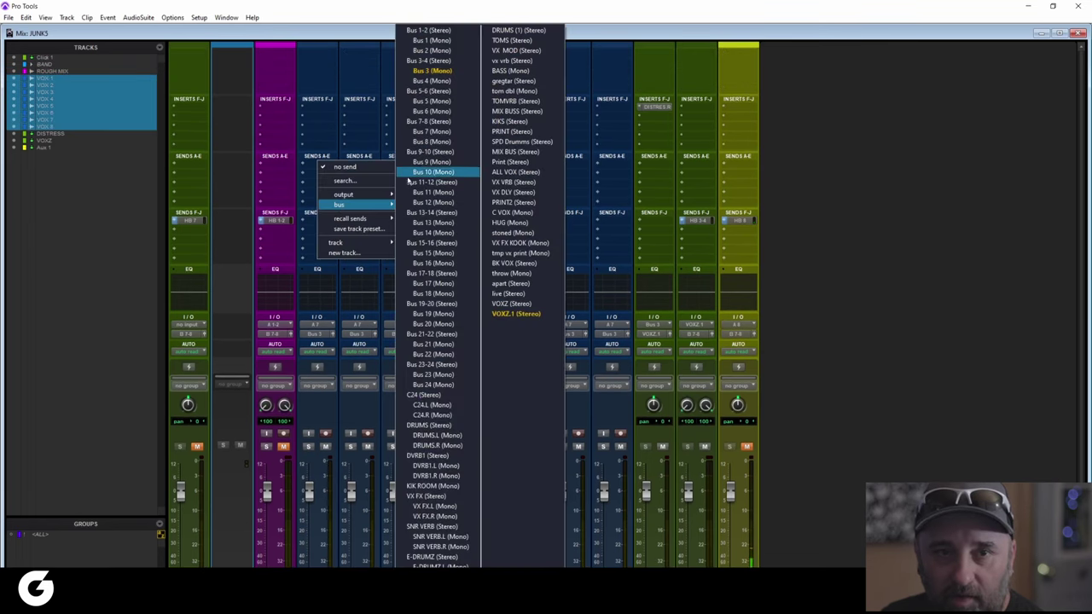
left_click(766, 329)
scroll(608, 457, "down", 3)
scroll(406, 375, "up", 3)
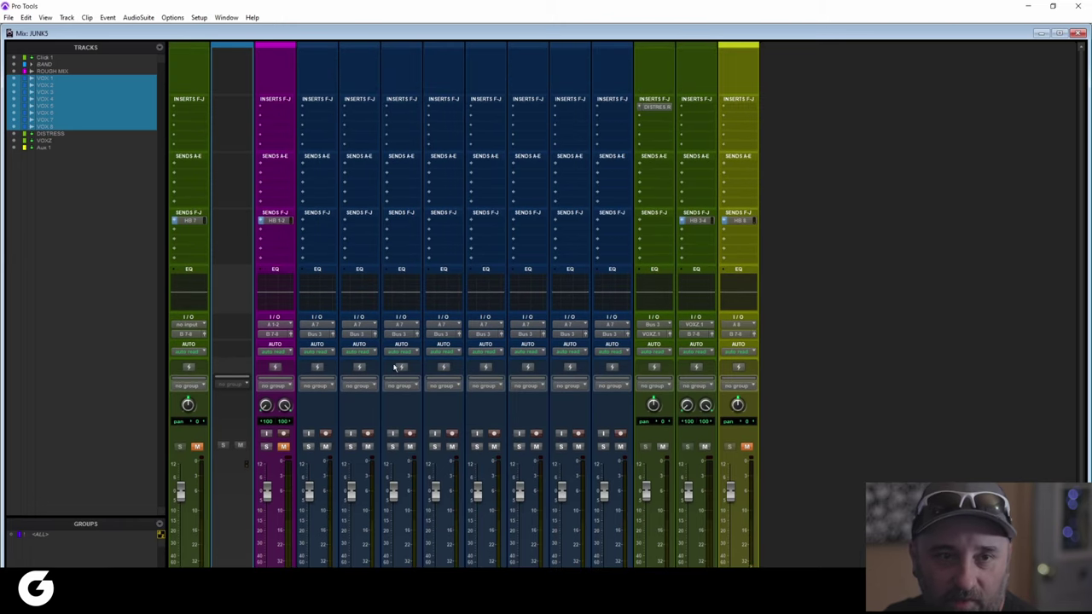
Add a send from the selected VOX tracks to a new stereo aux input track named VX VRB
left_click(315, 165)
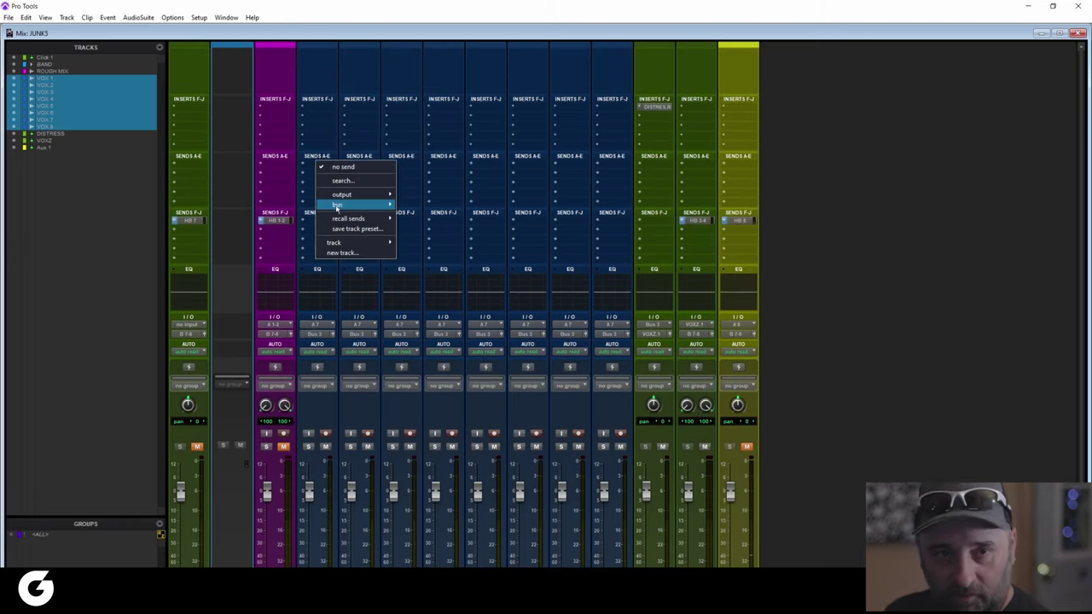
mouse_move(337, 205)
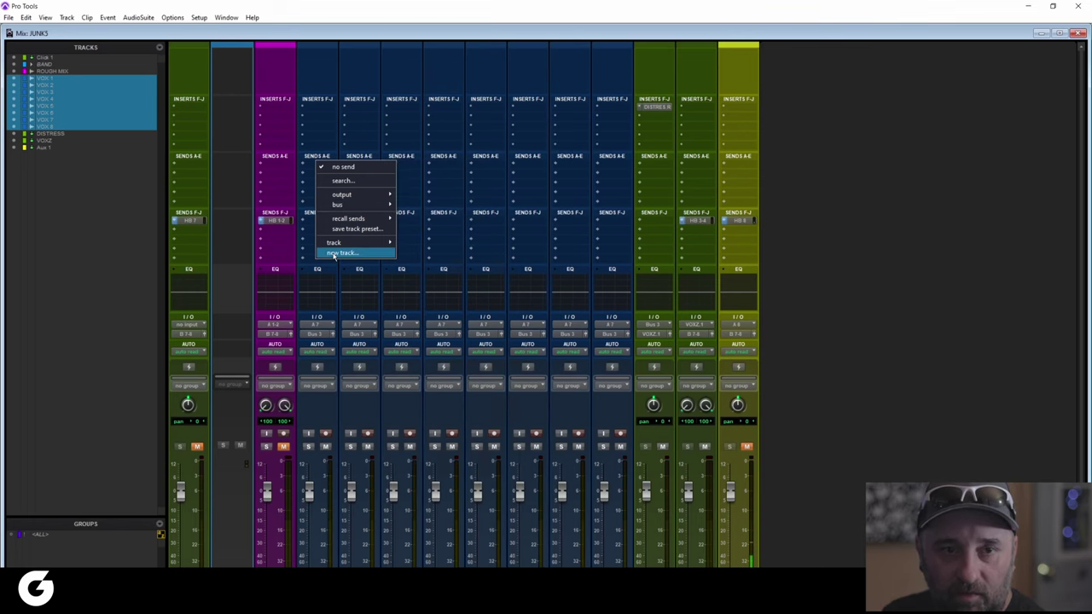
left_click(342, 253)
type("VX VRB")
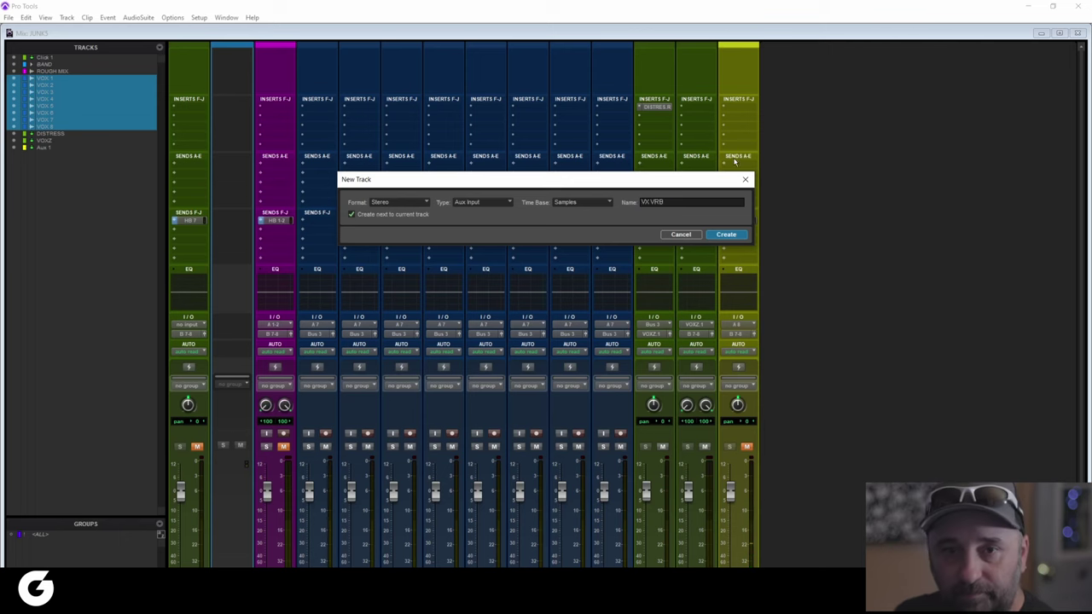
left_click(727, 236)
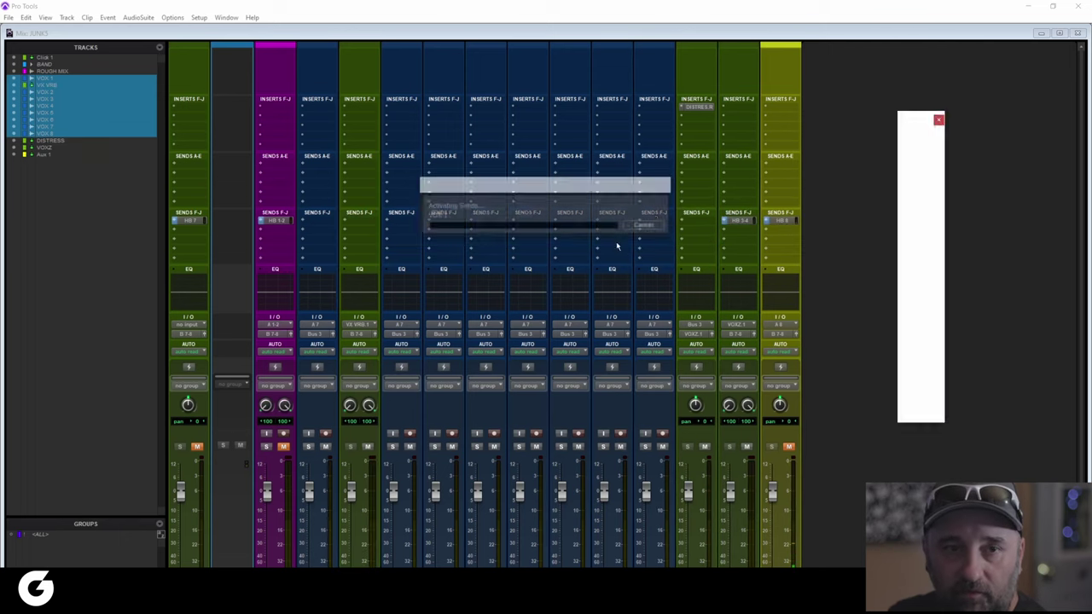
Place the VX VRB track between DISTRESS and VOXZ and route its output to the VOXZ.1 stereo bus
left_click_drag(344, 559, 732, 534)
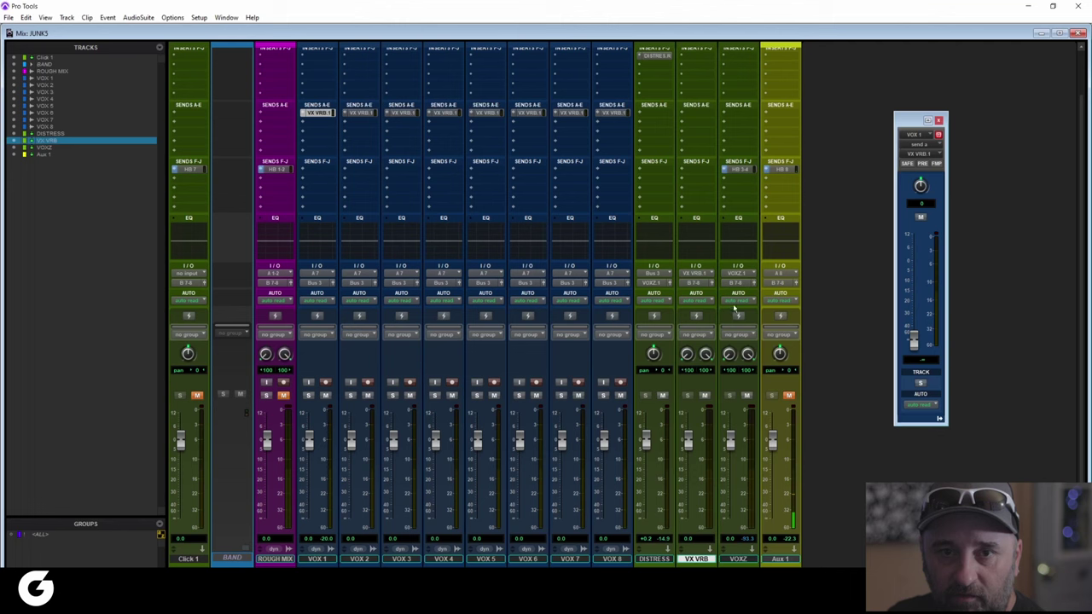
left_click(696, 283)
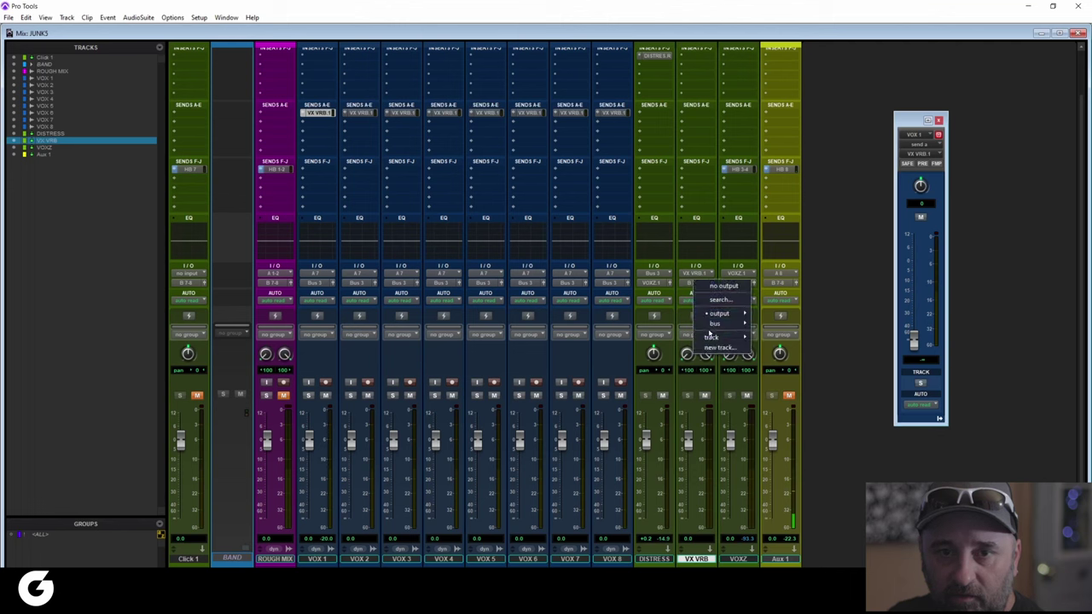
mouse_move(712, 325)
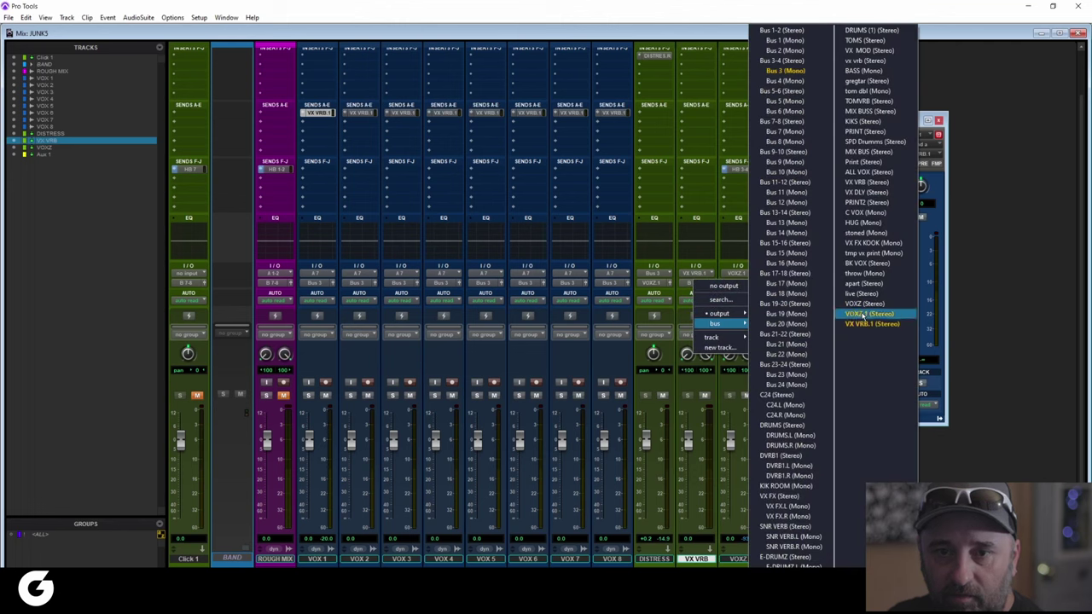
left_click(868, 314)
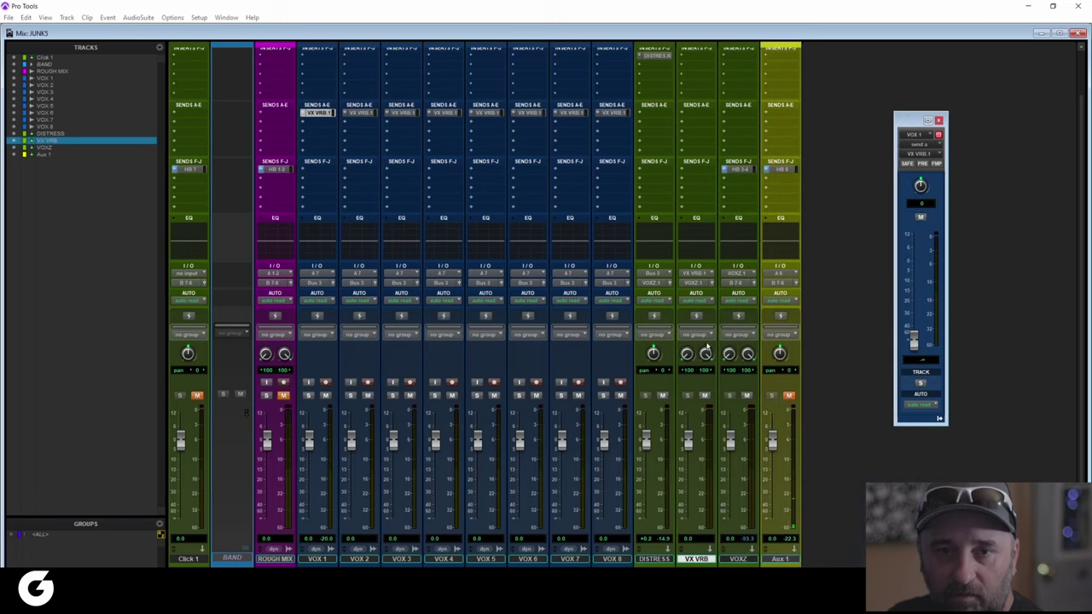
Raise the VX VRB.1 send levels on VOX 1 and VOX 2, setting the VOX 2 send to about -14.0 dB
scroll(705, 349, "up", 2)
left_click_drag(913, 343, 914, 291)
left_click(357, 163)
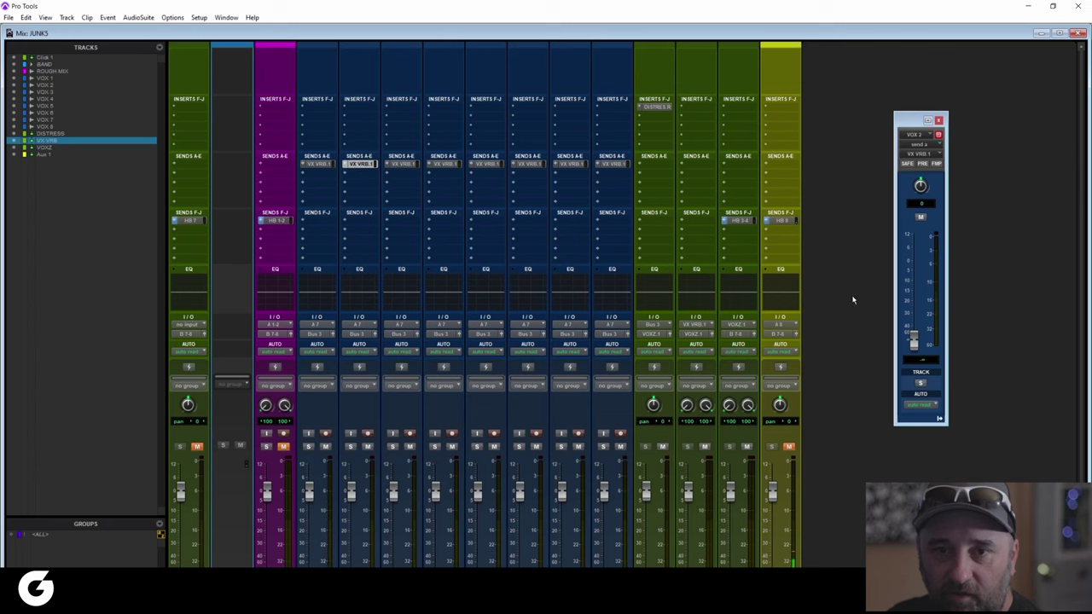
left_click_drag(912, 340, 904, 294)
Insert the stereo D-Verb reverb in the first F-J insert slot of VX VRB and close its plug-in window
scroll(770, 374, "down", 2)
scroll(770, 374, "up", 2)
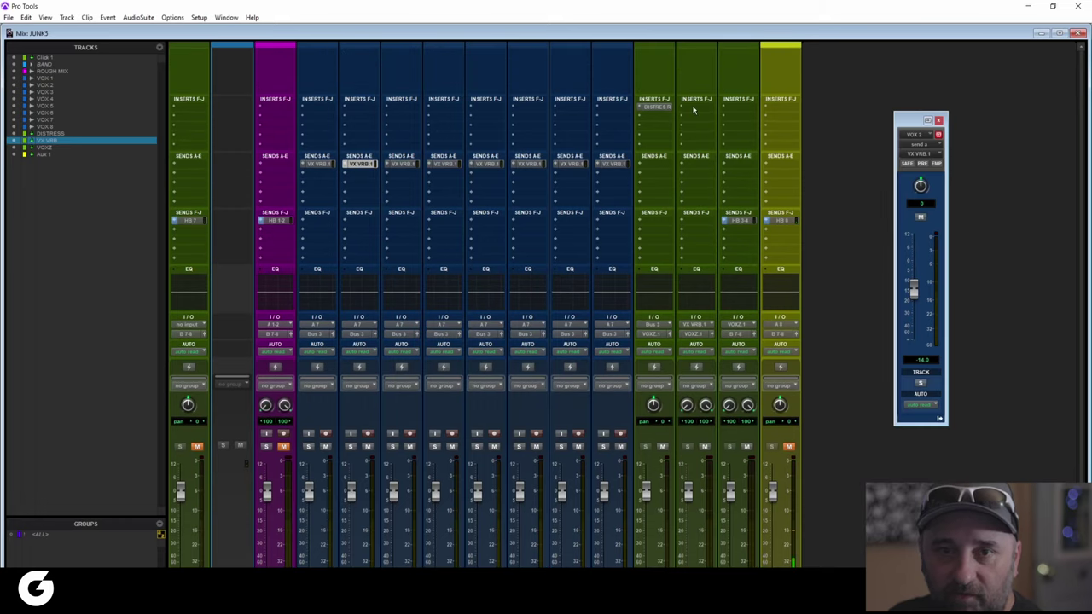
left_click(693, 109)
mouse_move(768, 138)
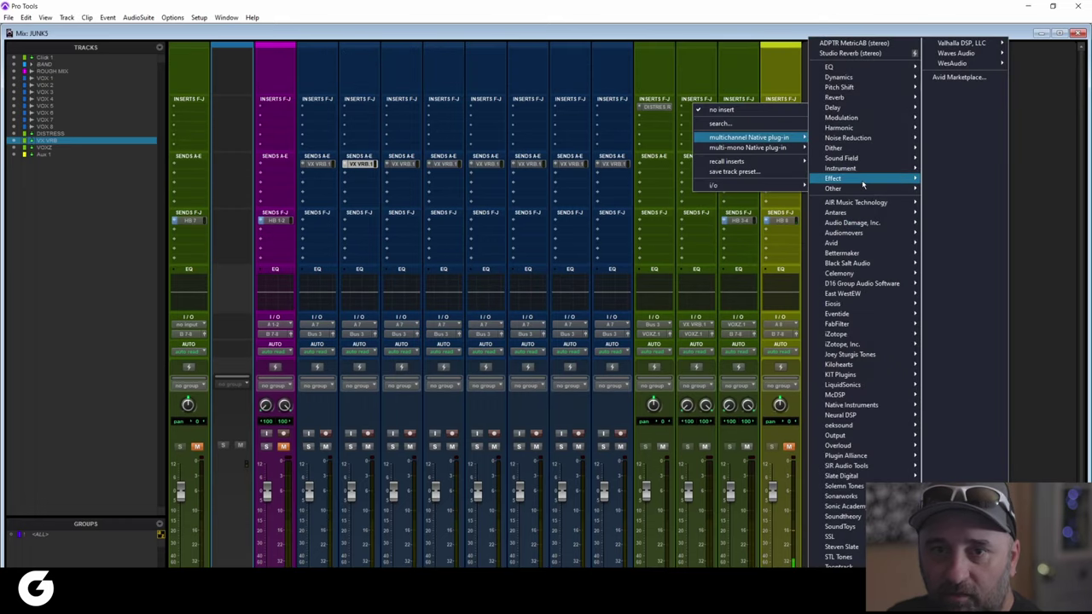
mouse_move(853, 97)
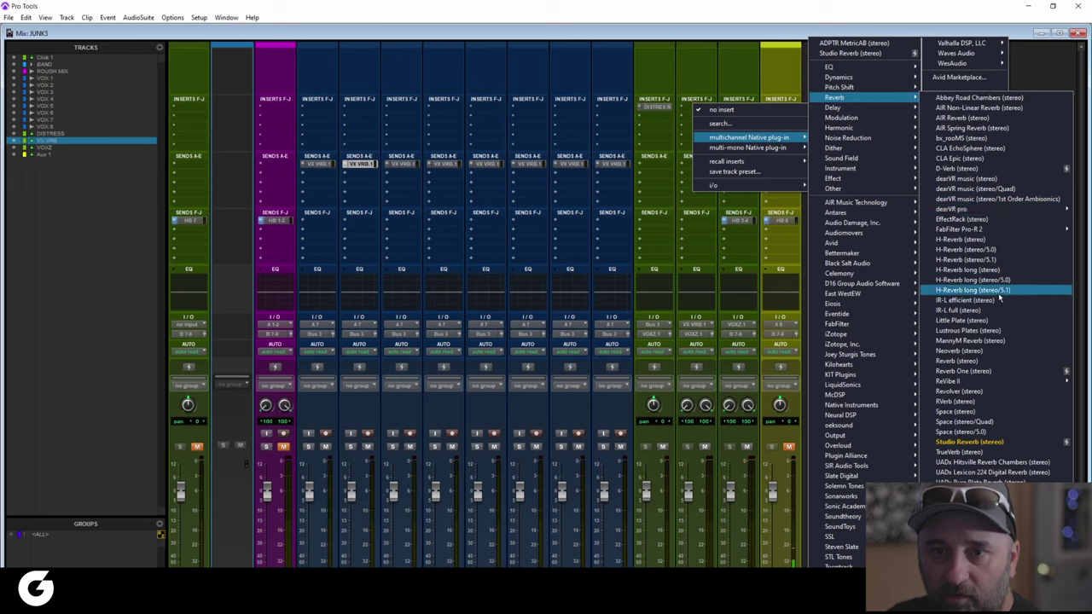
left_click(1007, 168)
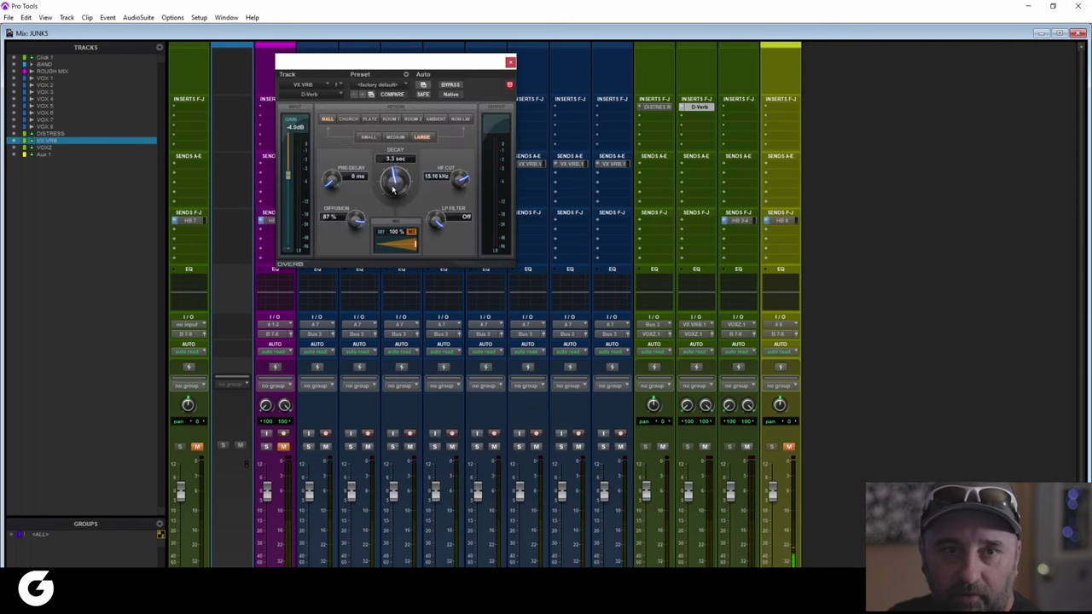
left_click(510, 62)
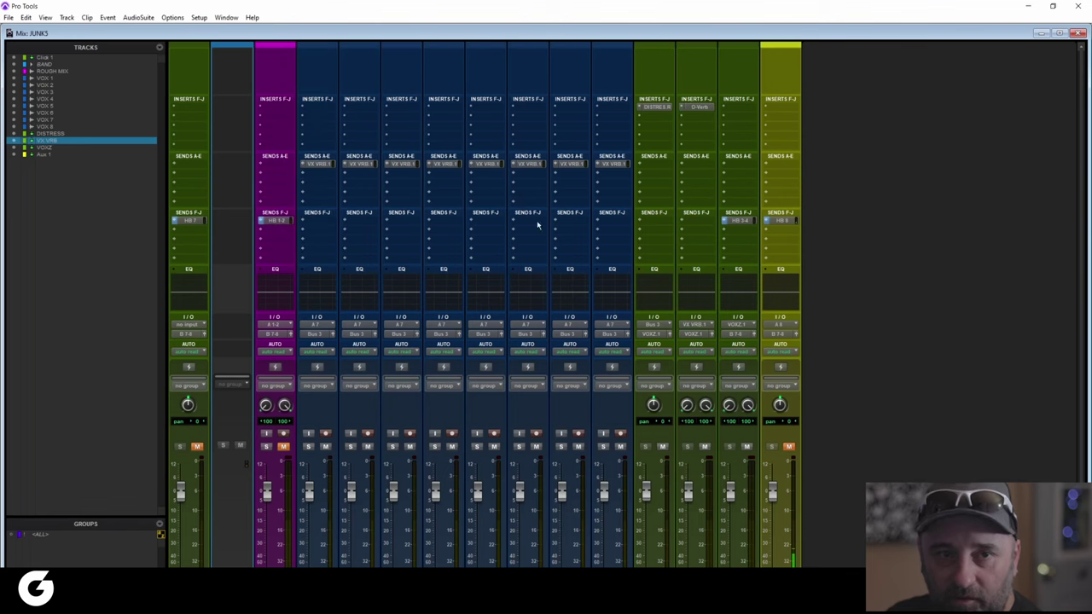
Add a send from VOX 1 through VOX 8 to a new stereo aux input track named VX DLY
scroll(536, 221, "down", 3)
left_click(320, 536)
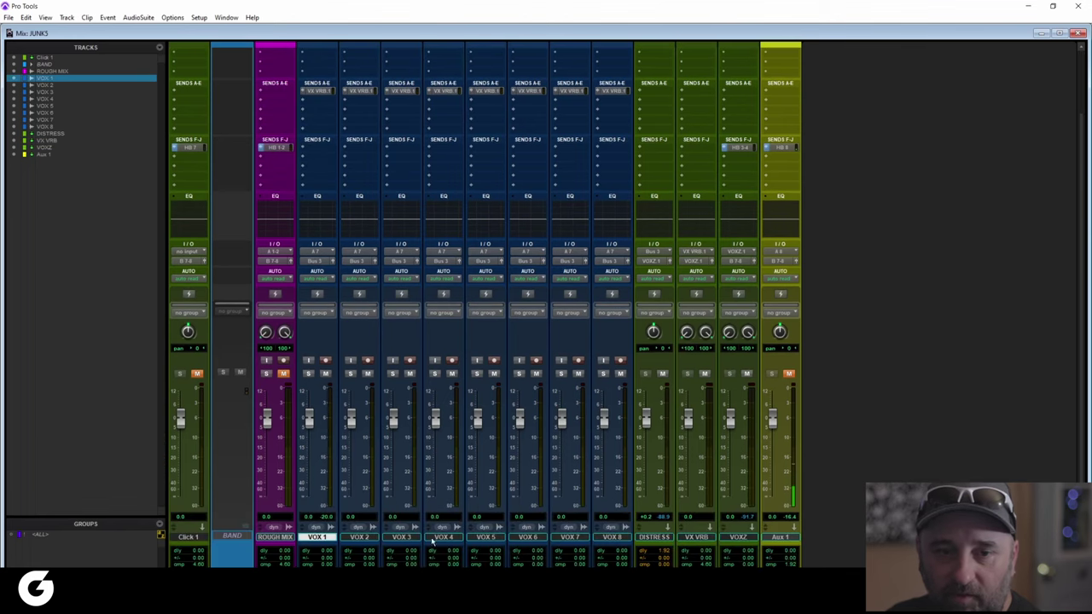
left_click(606, 538, "shift")
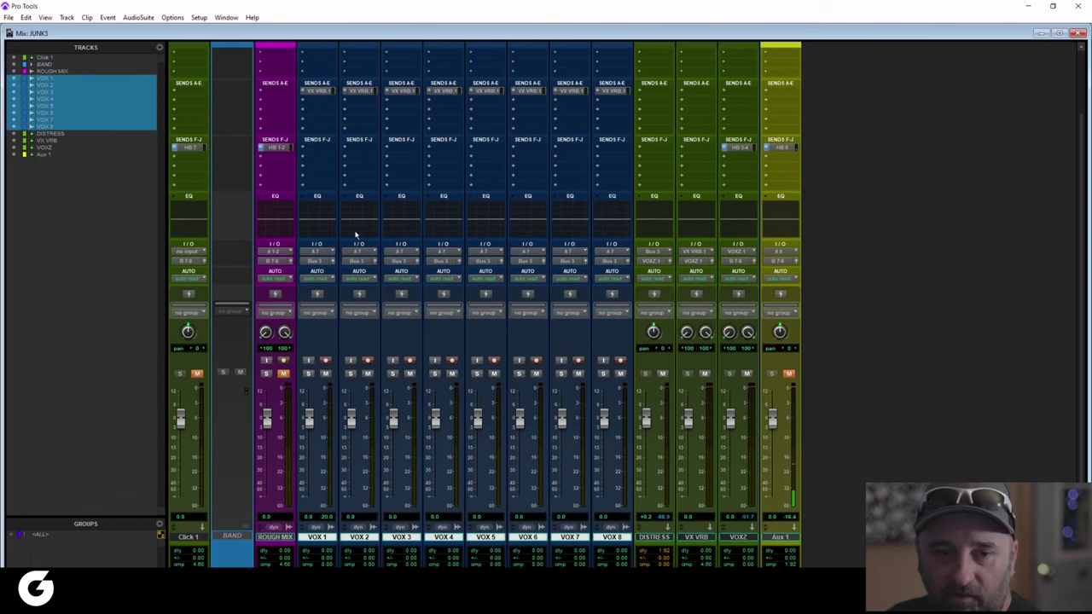
left_click(311, 104)
mouse_move(333, 141)
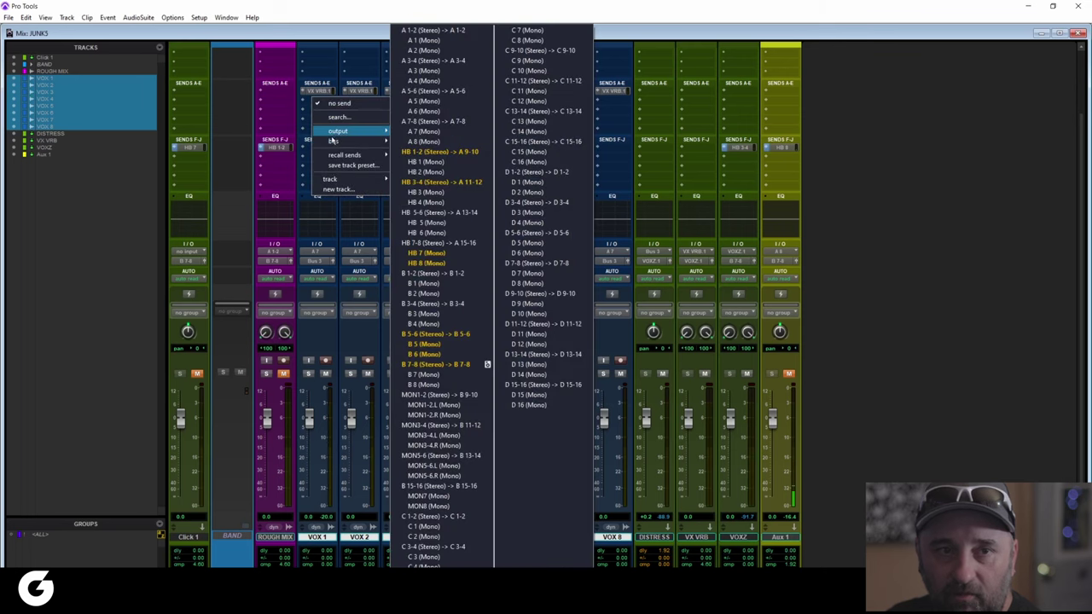
left_click(337, 189)
type("VX DLY")
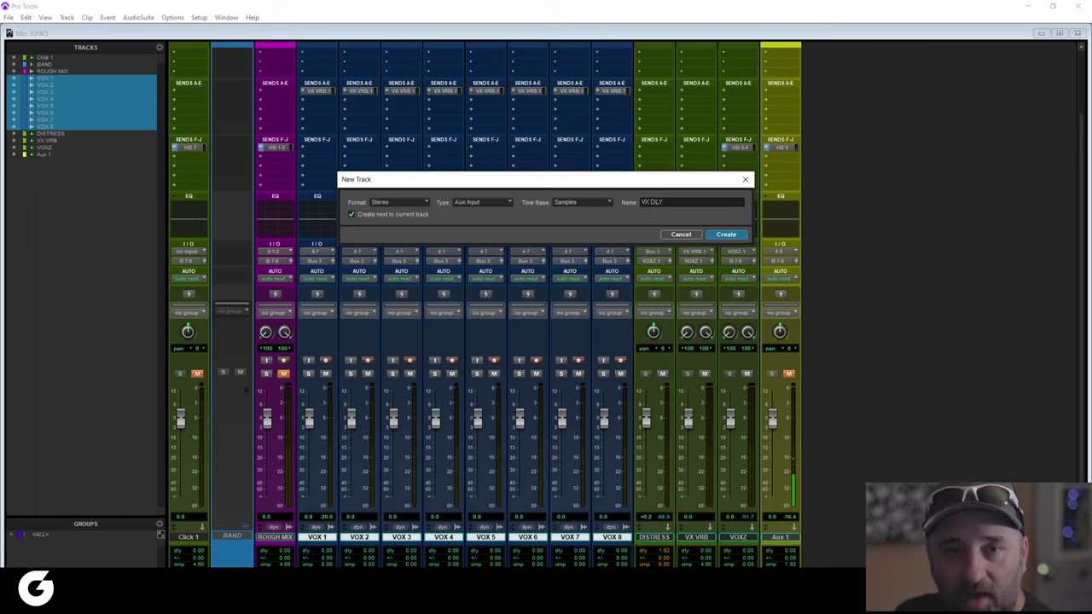
left_click(725, 235)
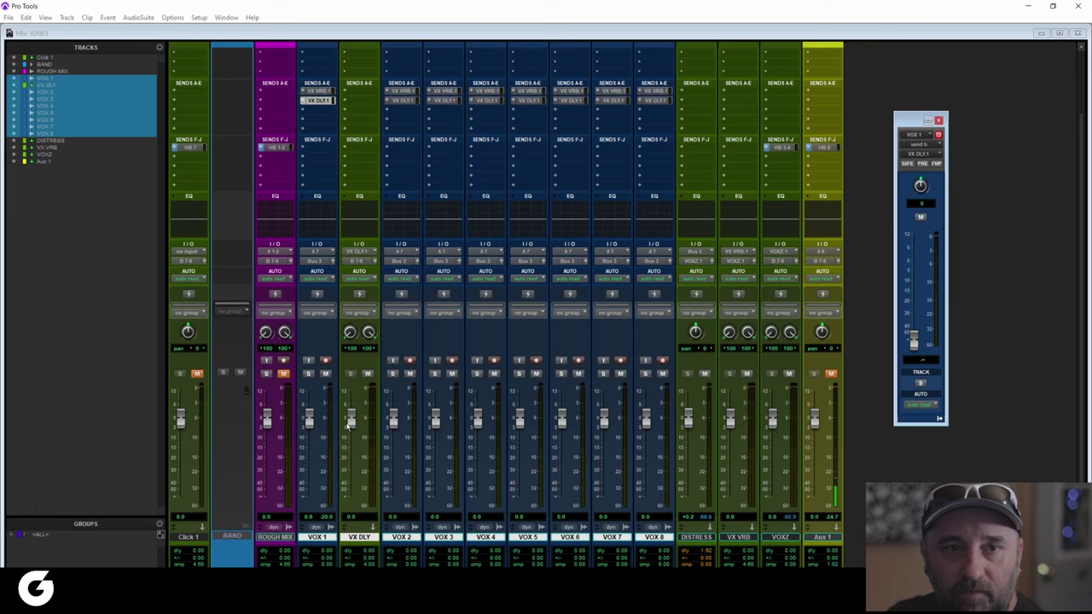
Place the VX DLY track between VX VRB and VOXZ and close the VOX 1 send window
left_click_drag(360, 538, 746, 552)
scroll(546, 437, "up", 2)
scroll(377, 359, "down", 2)
scroll(348, 261, "up", 2)
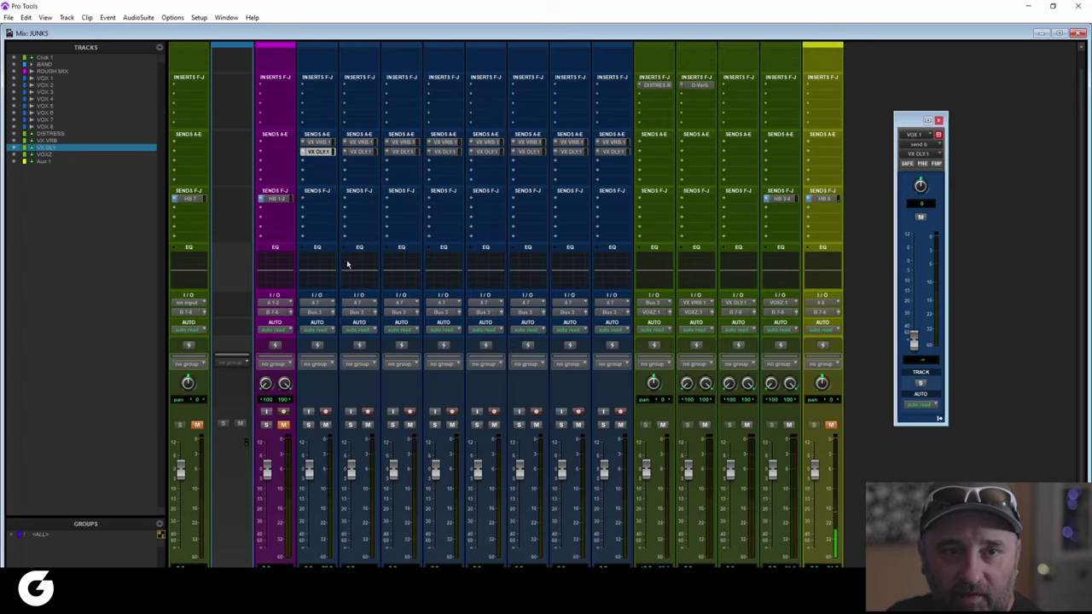
left_click(316, 153)
Route the output of the VX DLY track to the VOXZ.1 stereo bus
scroll(470, 246, "down", 2)
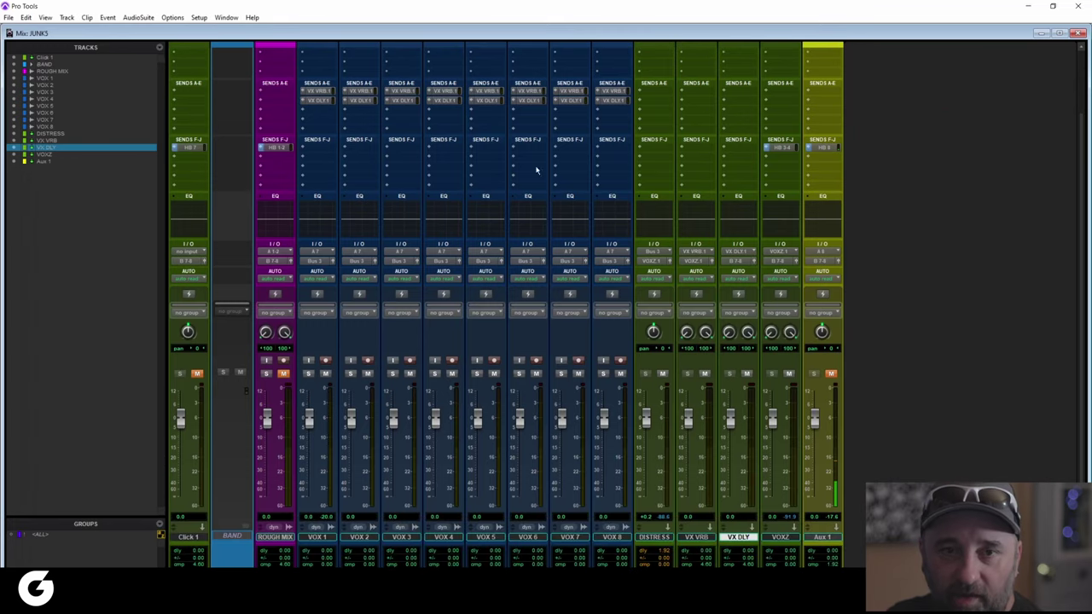
left_click(762, 537)
left_click(738, 537)
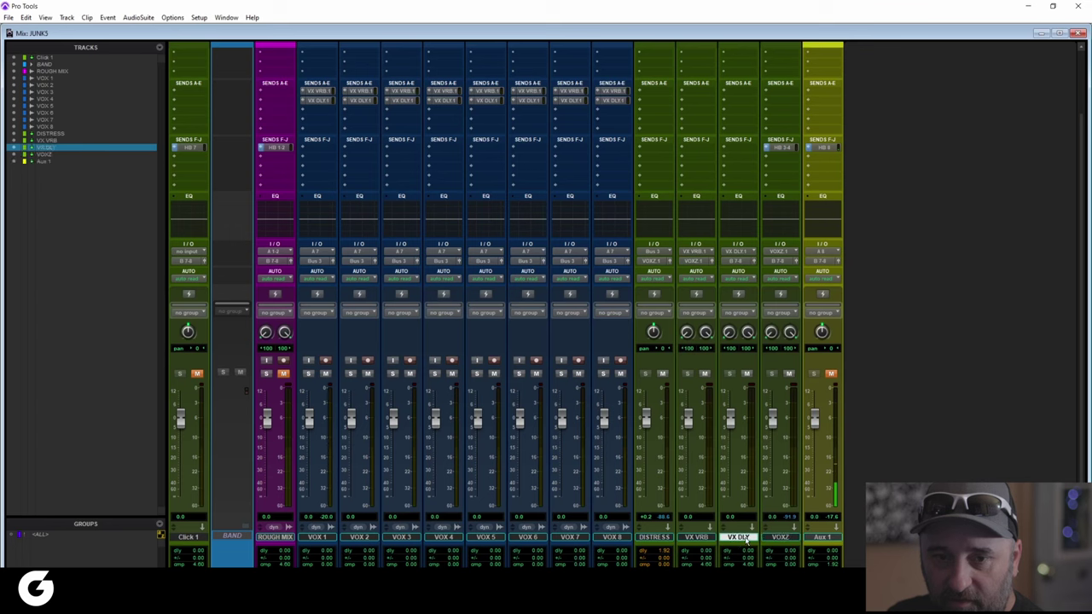
left_click(735, 260)
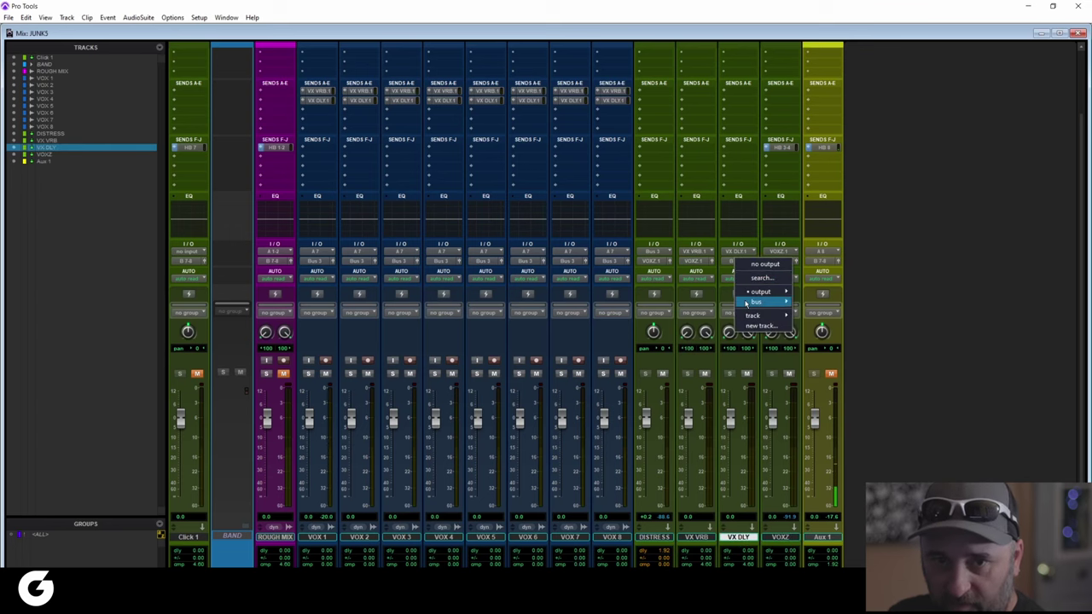
mouse_move(760, 292)
left_click(922, 314)
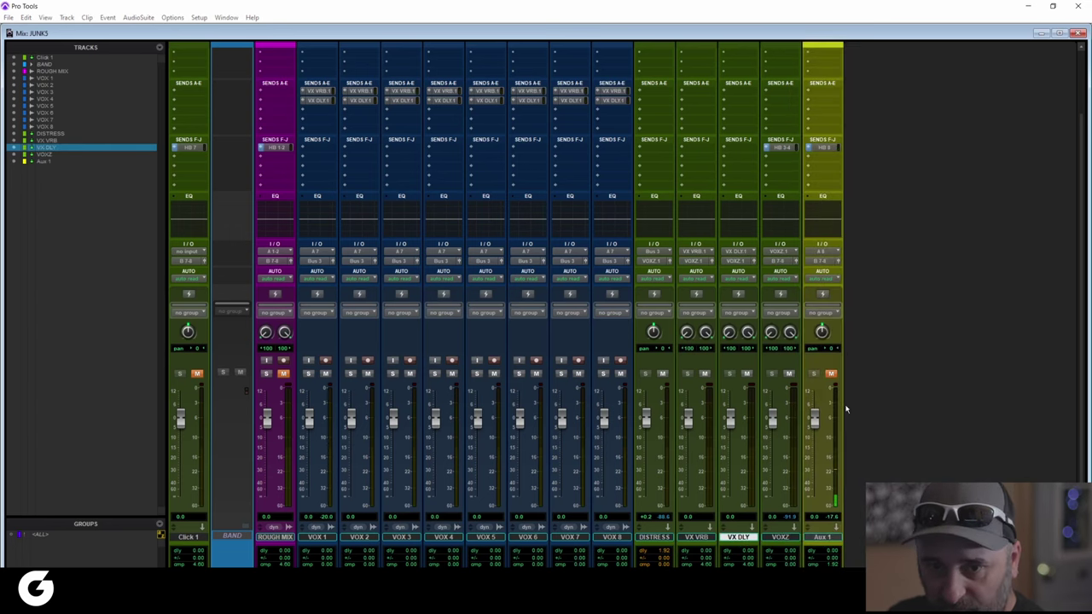
Color the VX VRB and VX DLY tracks light blue and close the color palette
left_click(779, 538)
left_click(696, 538)
left_click(738, 537, "shift")
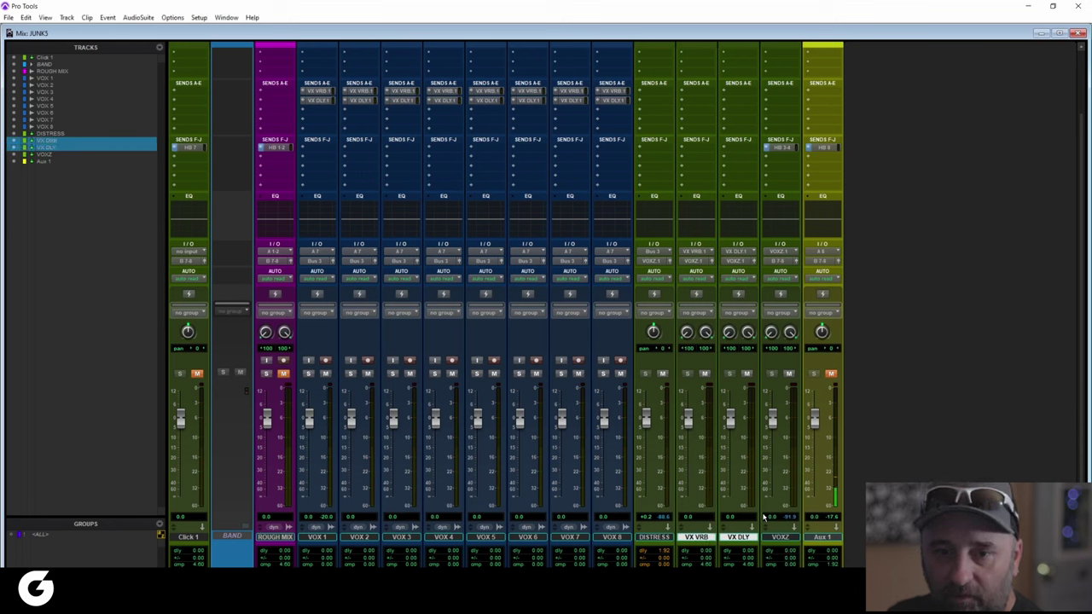
left_click(778, 537)
left_click(690, 537)
left_click(739, 537, "shift")
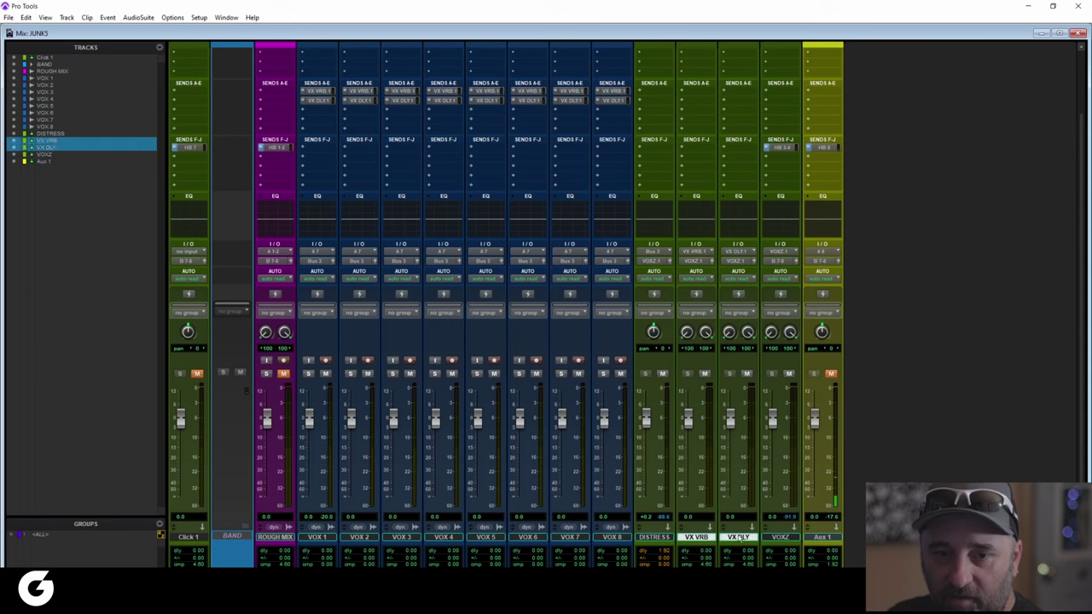
left_click(620, 353)
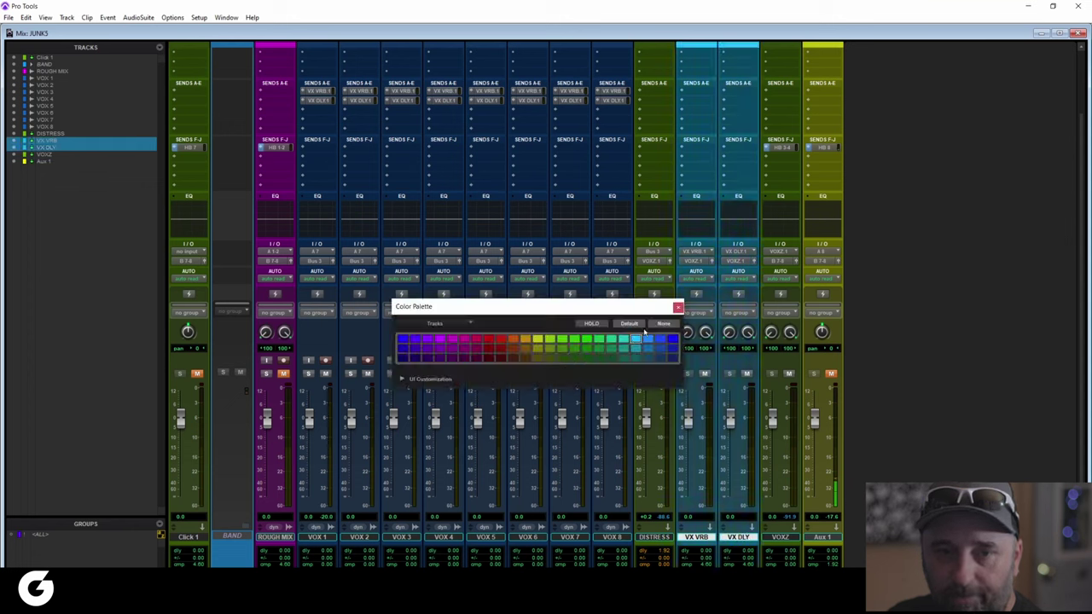
left_click(677, 307)
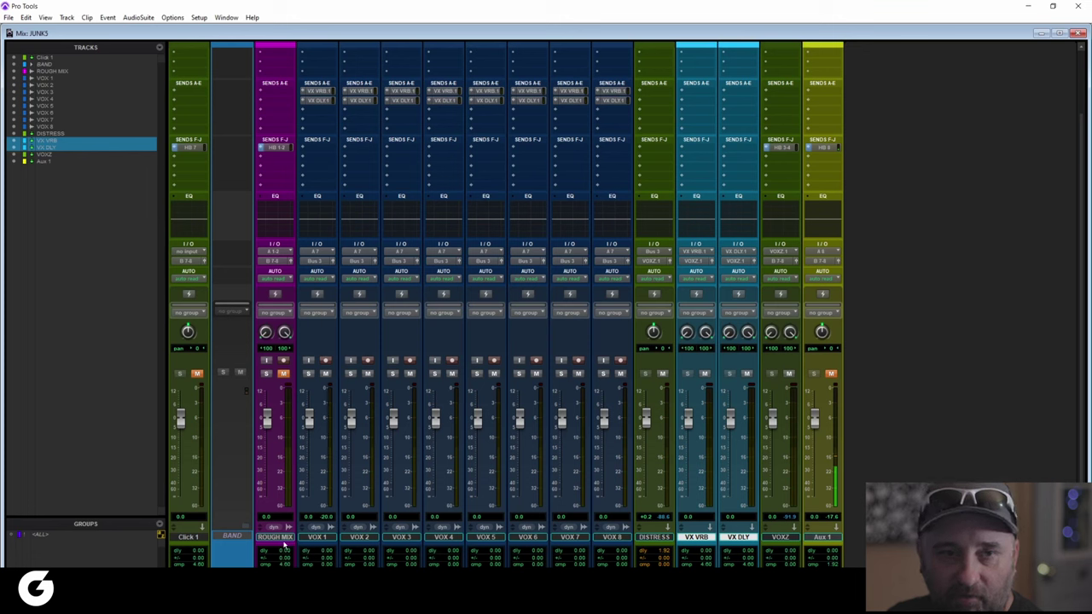
Inspect the ROUGH MIX headphone send and the VX VRB.1 send on VOX 1, closing each send window
left_click(281, 148)
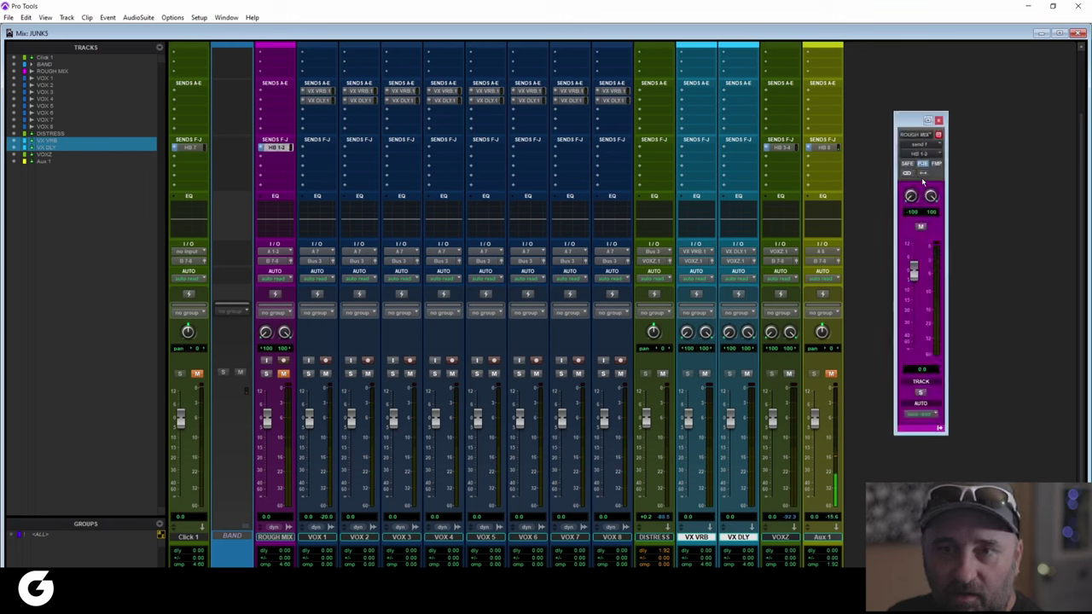
left_click(939, 121)
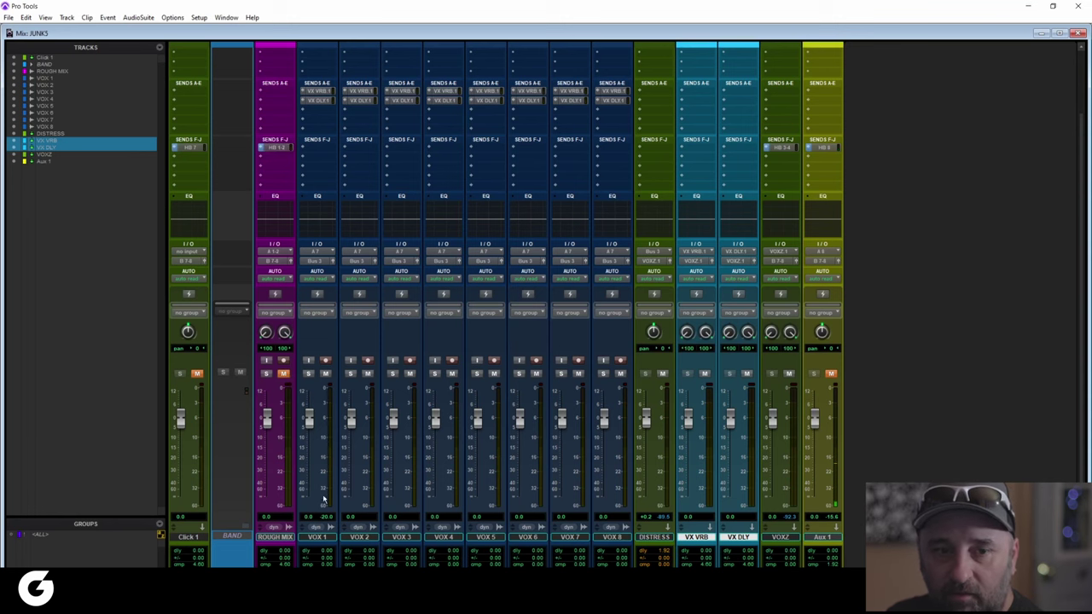
left_click(319, 540)
left_click(611, 537, "shift")
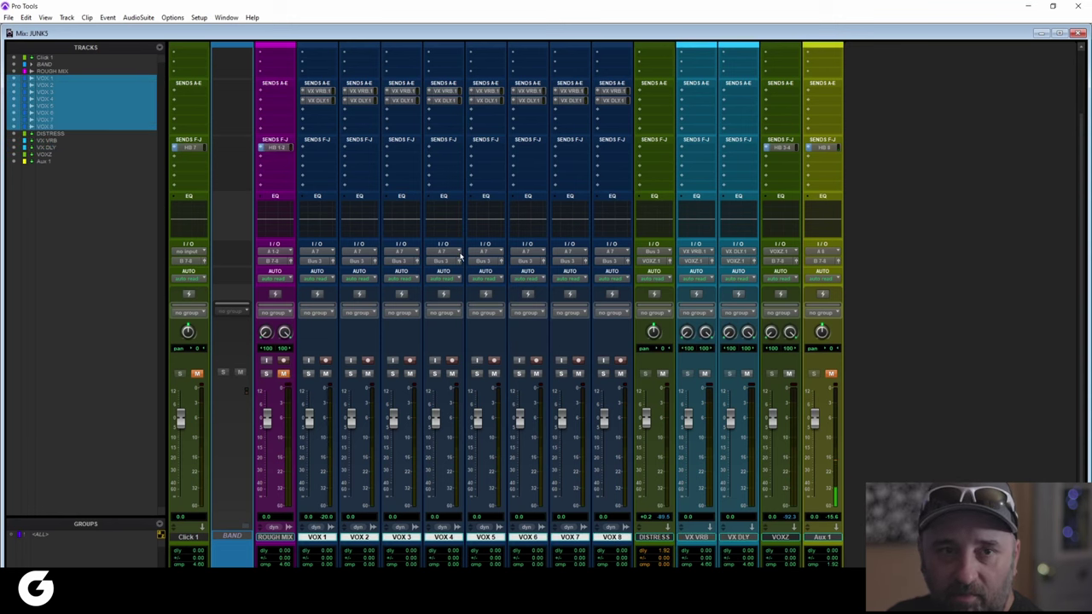
scroll(454, 271, "up", 2)
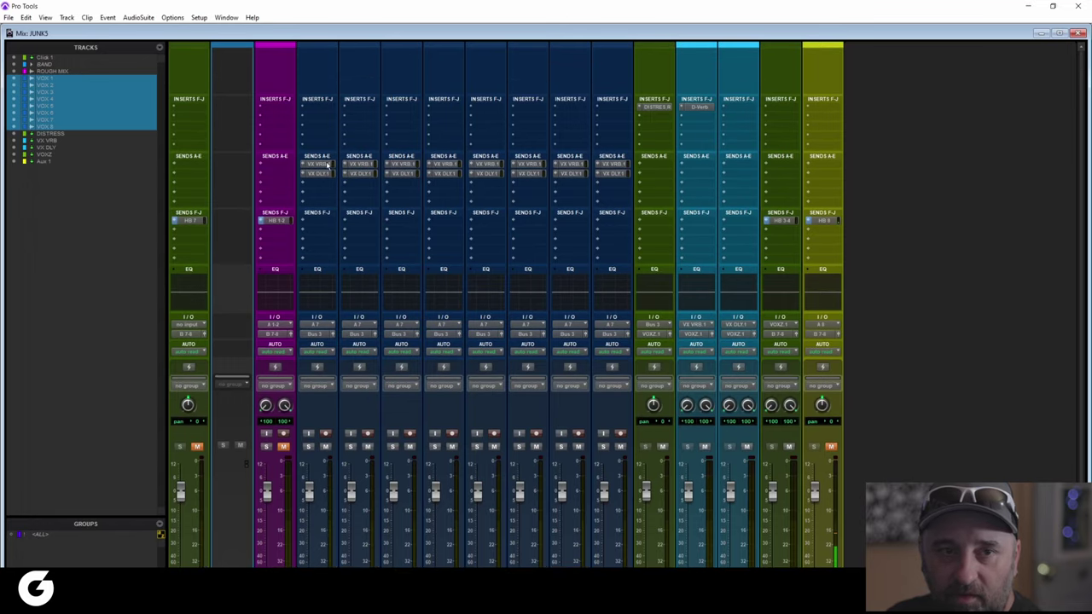
left_click(317, 164)
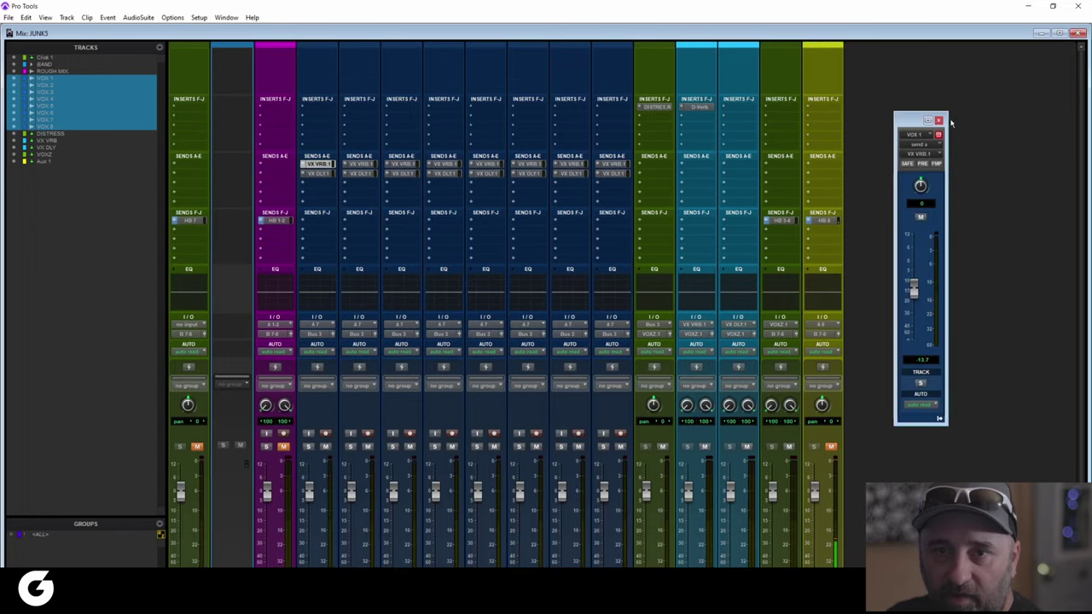
left_click(938, 120)
Inspect the compressor insert on the DISTRESS track and close its insert window
scroll(603, 297, "down", 3)
left_click(654, 536)
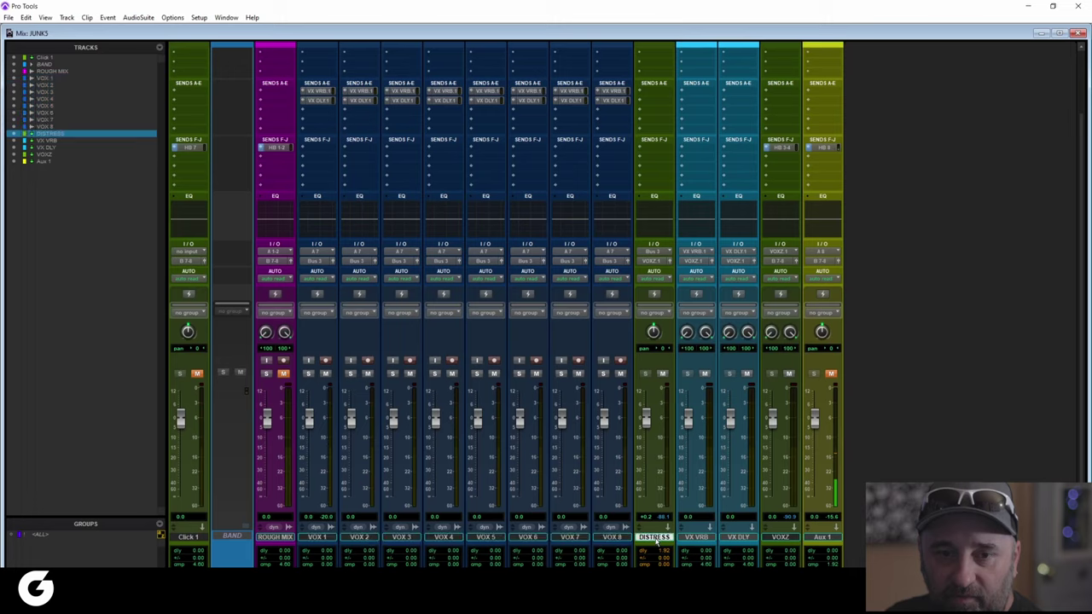
scroll(672, 424, "up", 3)
scroll(672, 424, "down", 1)
scroll(671, 424, "up", 1)
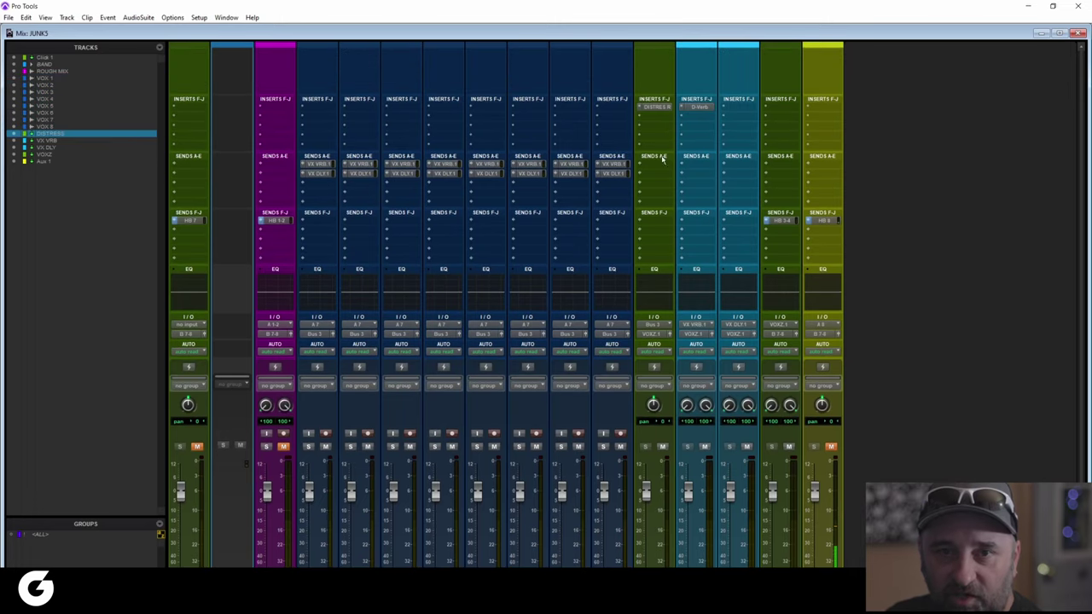
left_click(655, 106)
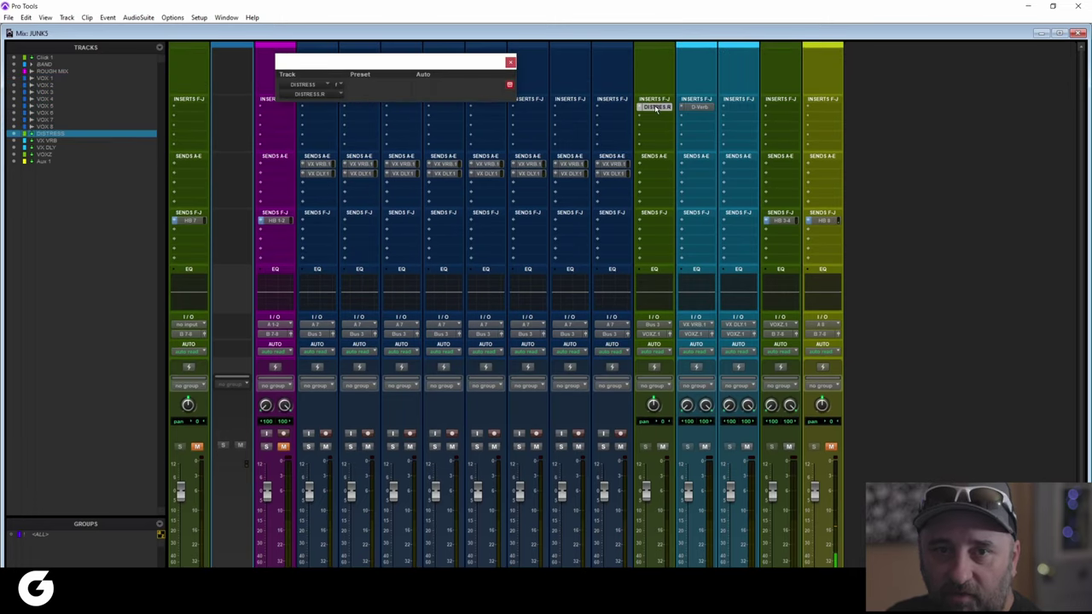
left_click(510, 62)
scroll(690, 251, "down", 2)
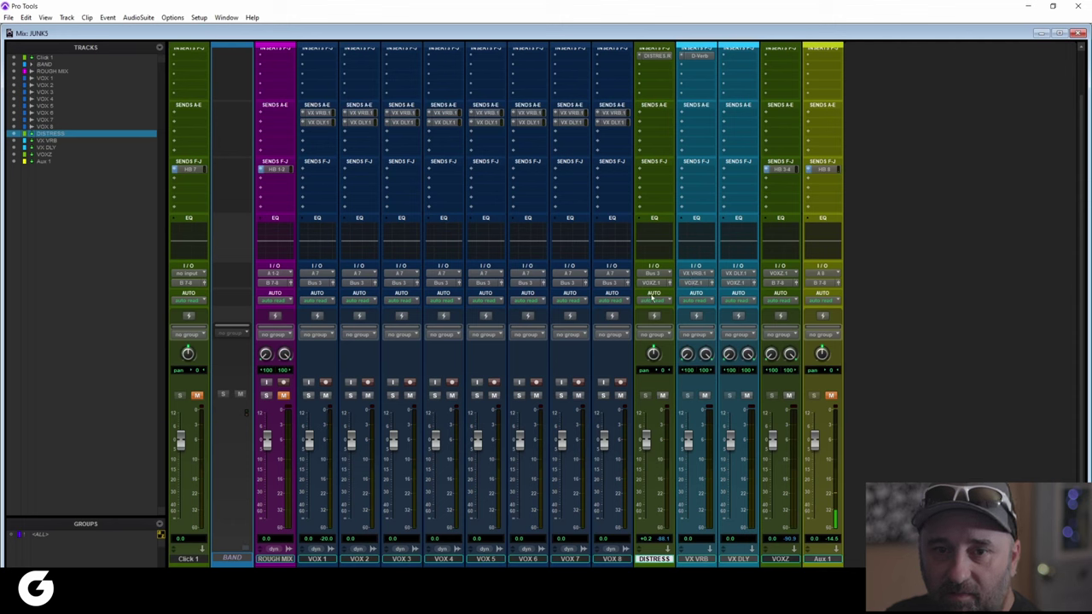
Rename the VOXZ track as ALL VOCALS
double_click(780, 559)
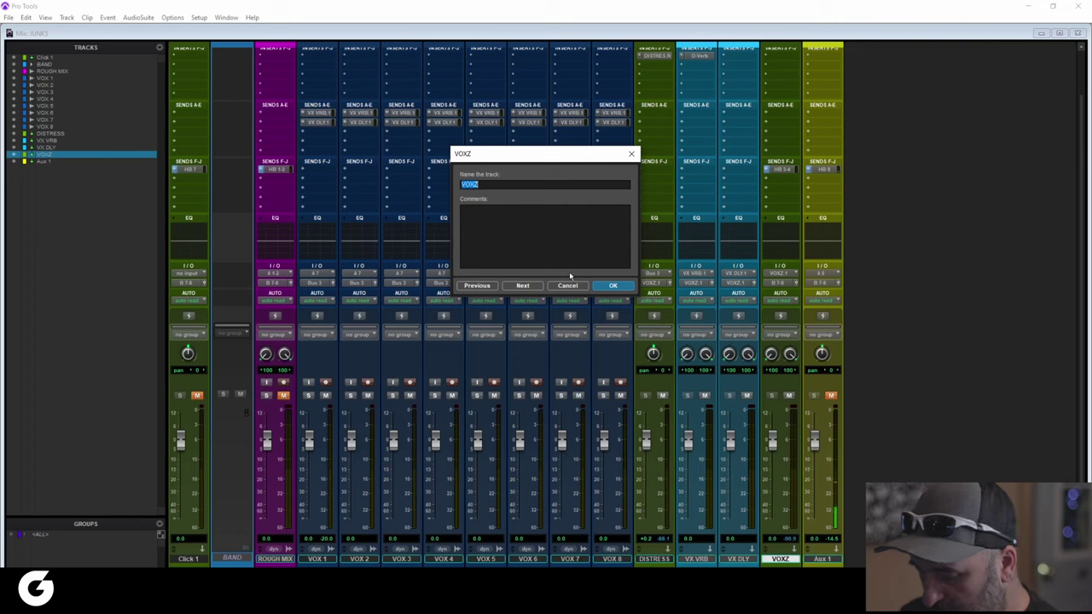
type("ALL V")
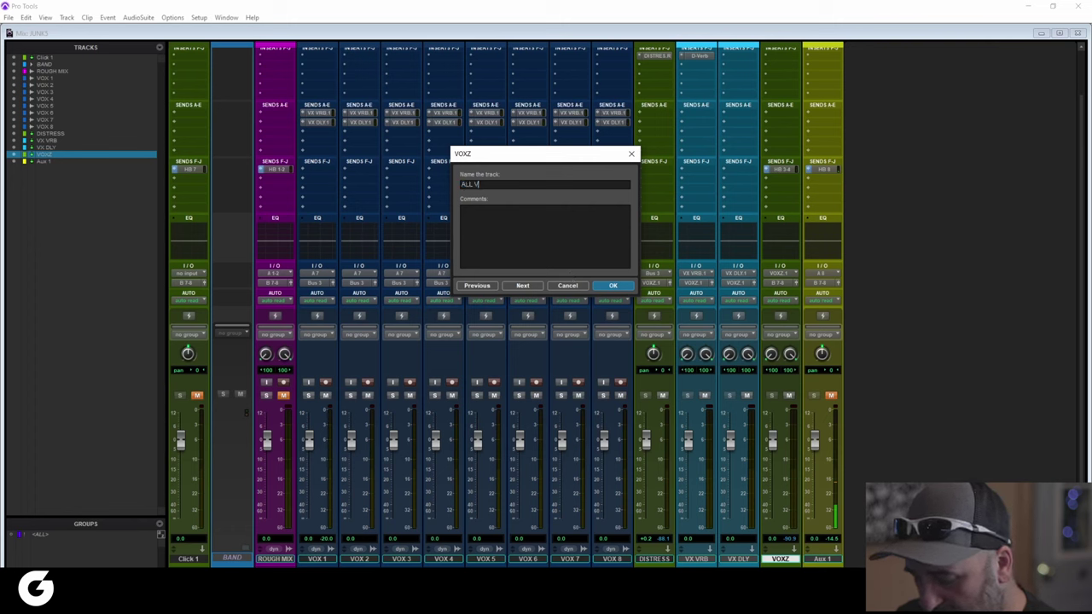
type("OCALS")
key("Return")
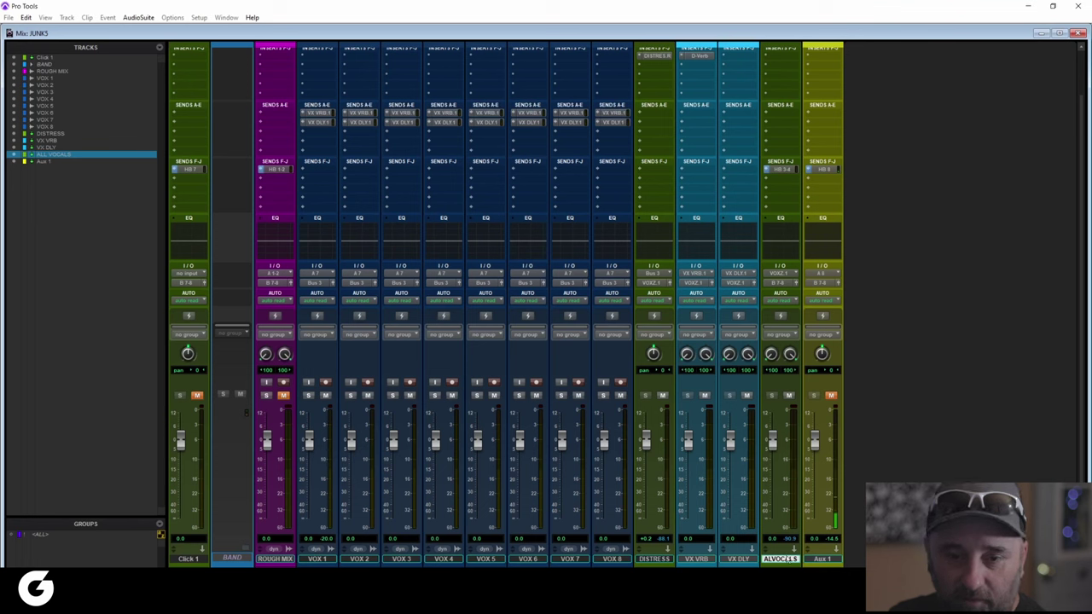
Review the effects return tracks and the Aux 1 and Click 1 headphone sends, closing the send window
left_click(697, 560)
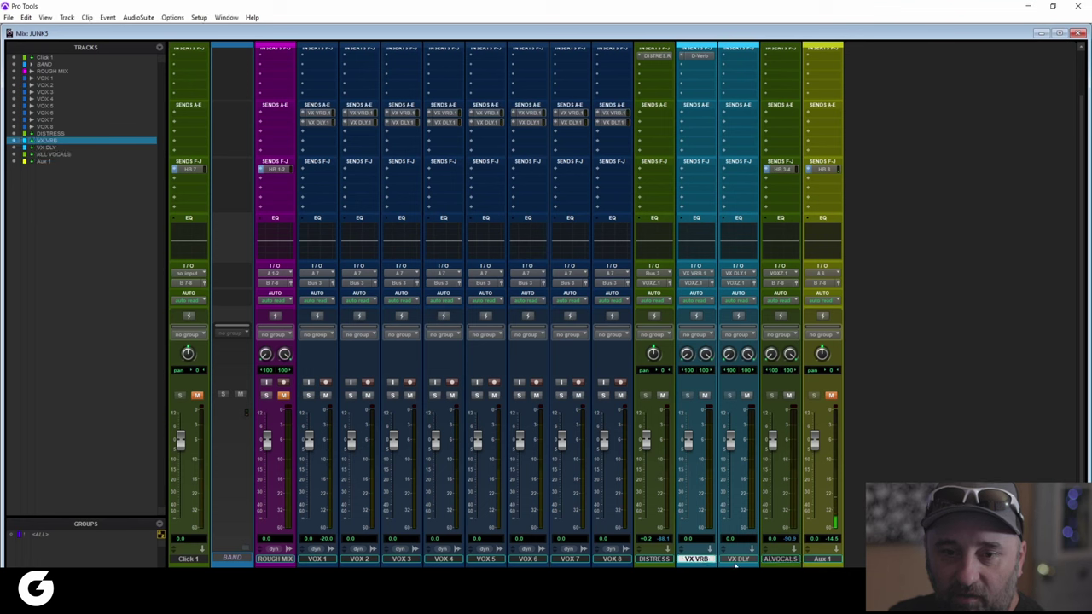
left_click(737, 560, "shift")
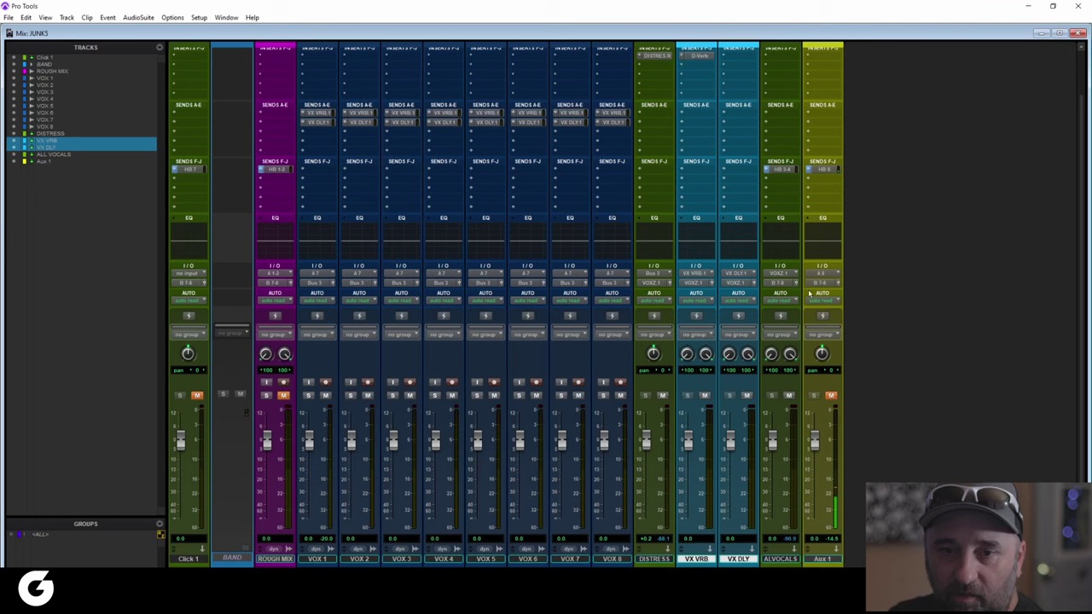
left_click(831, 395)
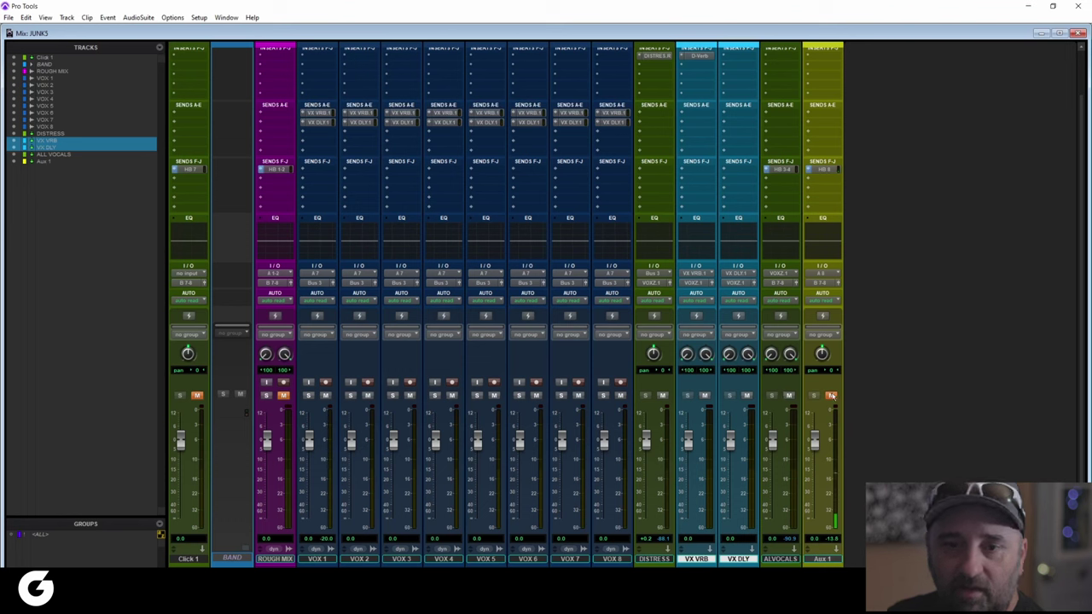
left_click(824, 170)
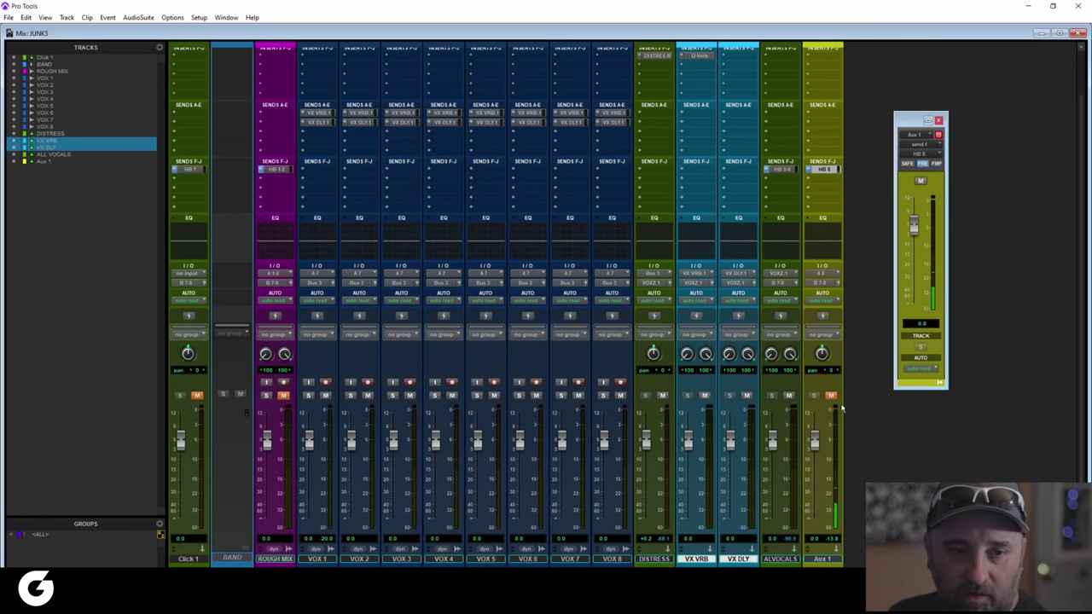
scroll(635, 456, "up", 4)
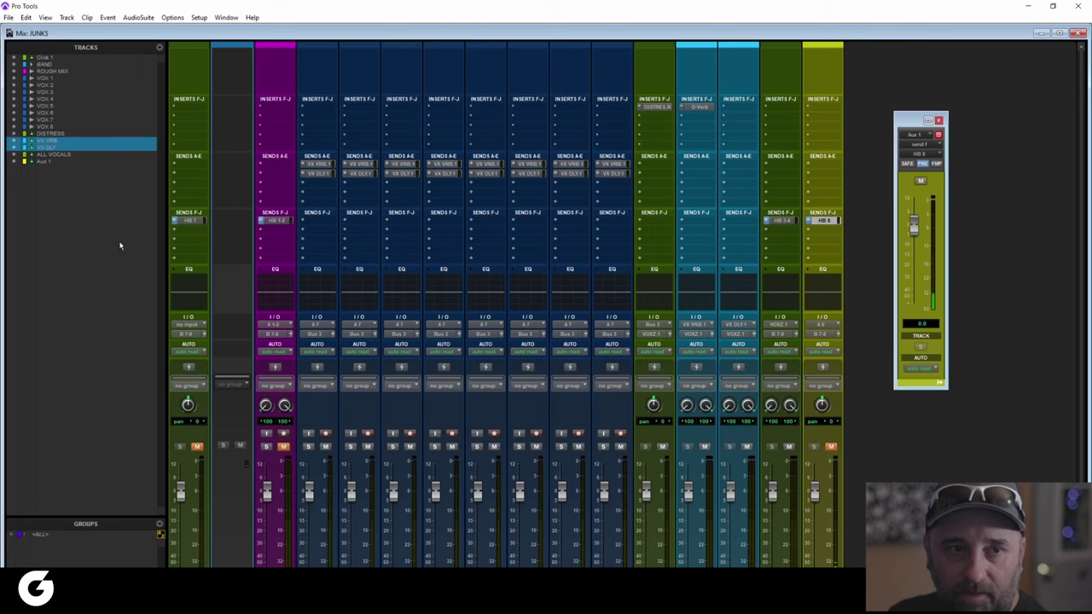
left_click(189, 222)
scroll(386, 402, "down", 4)
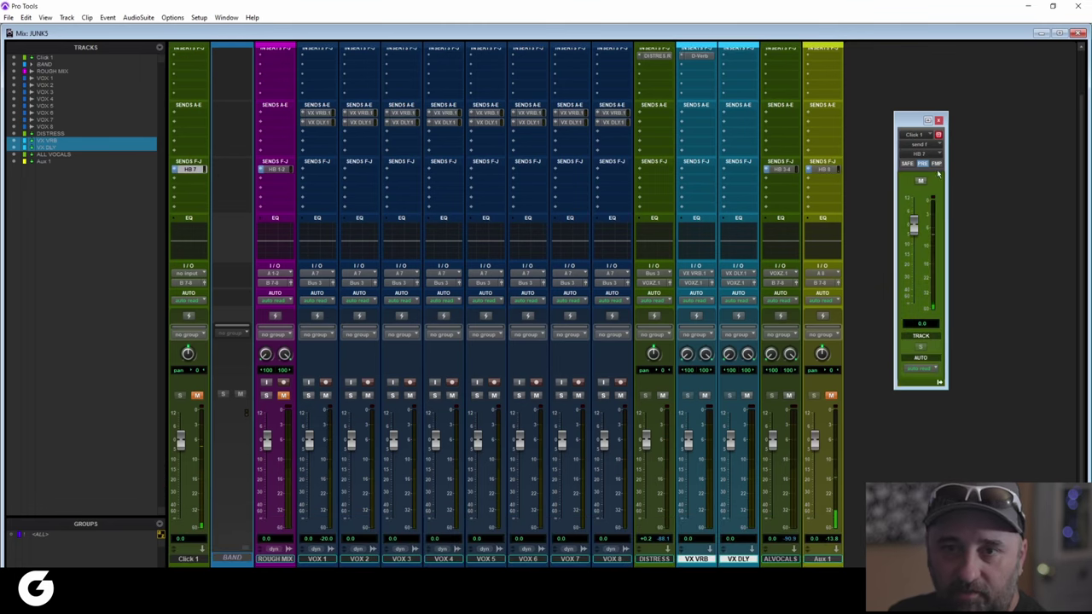
left_click(938, 120)
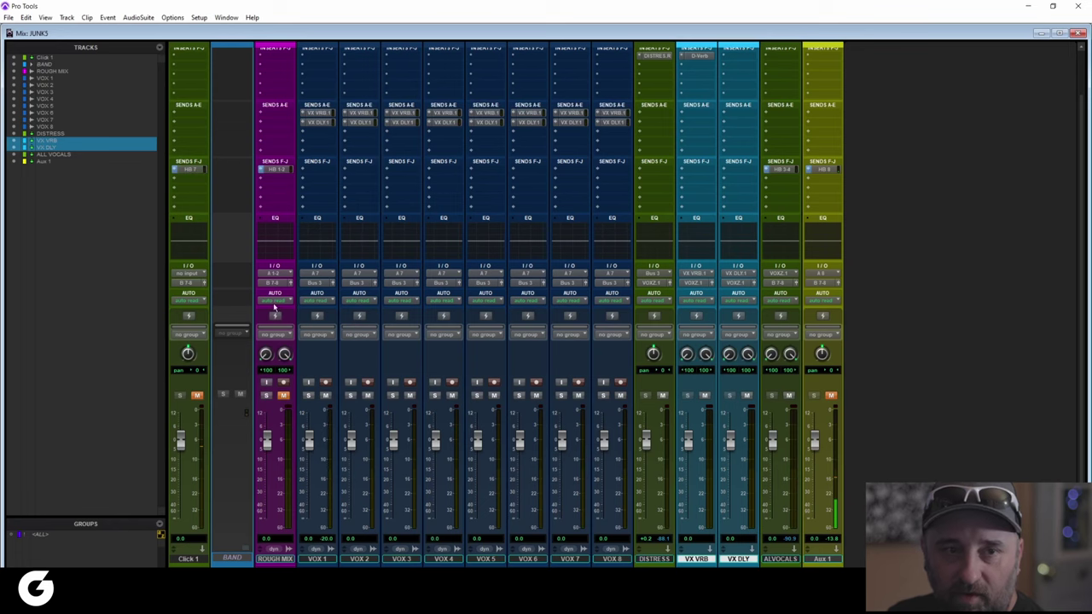
scroll(584, 387, "up", 4)
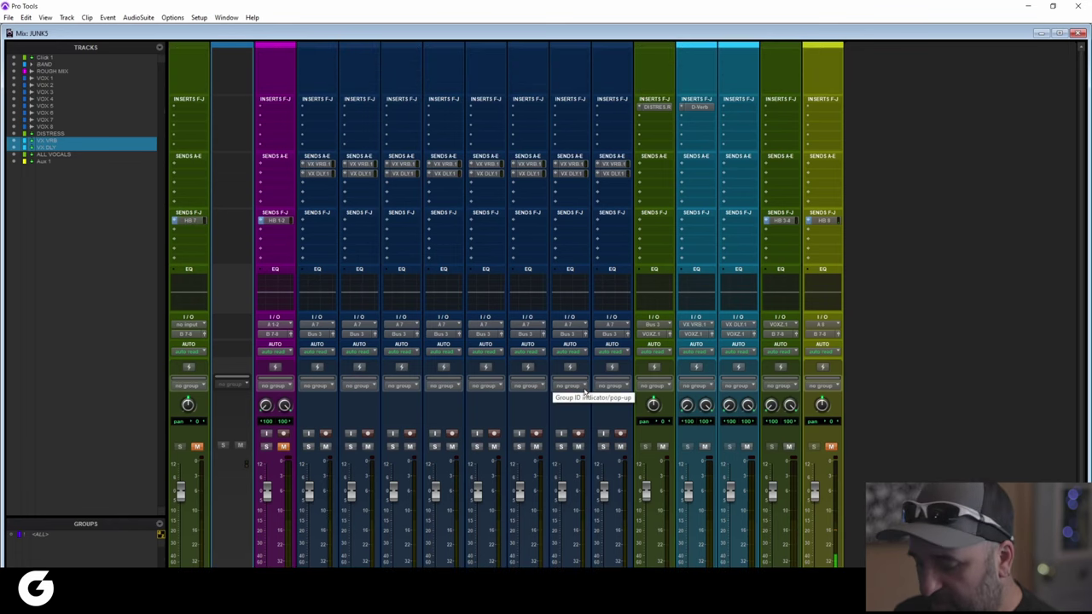
scroll(583, 387, "down", 5)
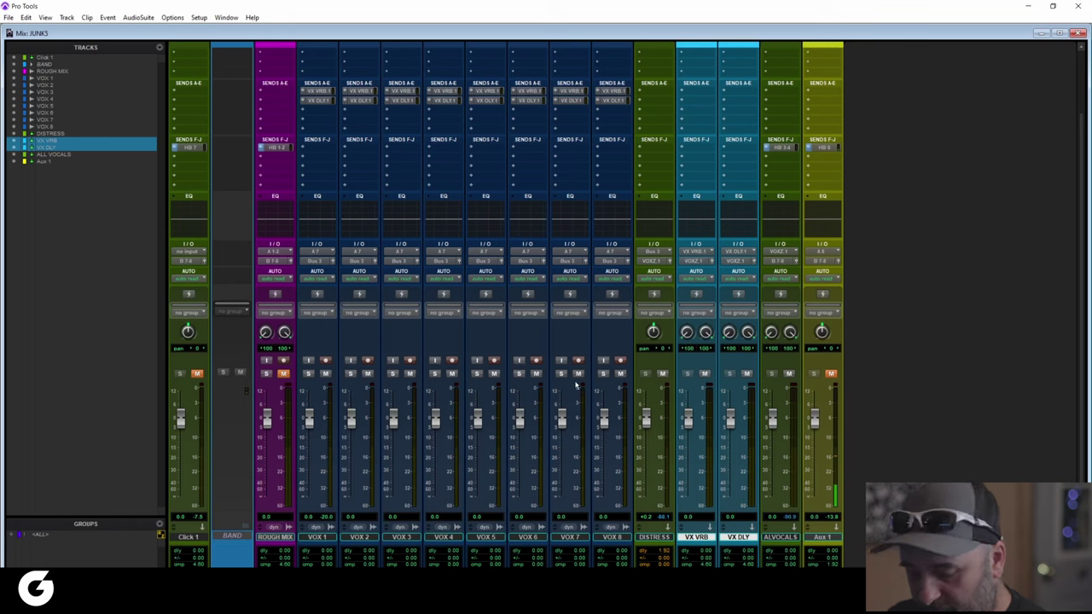
Close the JUNK5 session and look inside the band folder track of the Clouds-2 youtube demo session
left_click(7, 17)
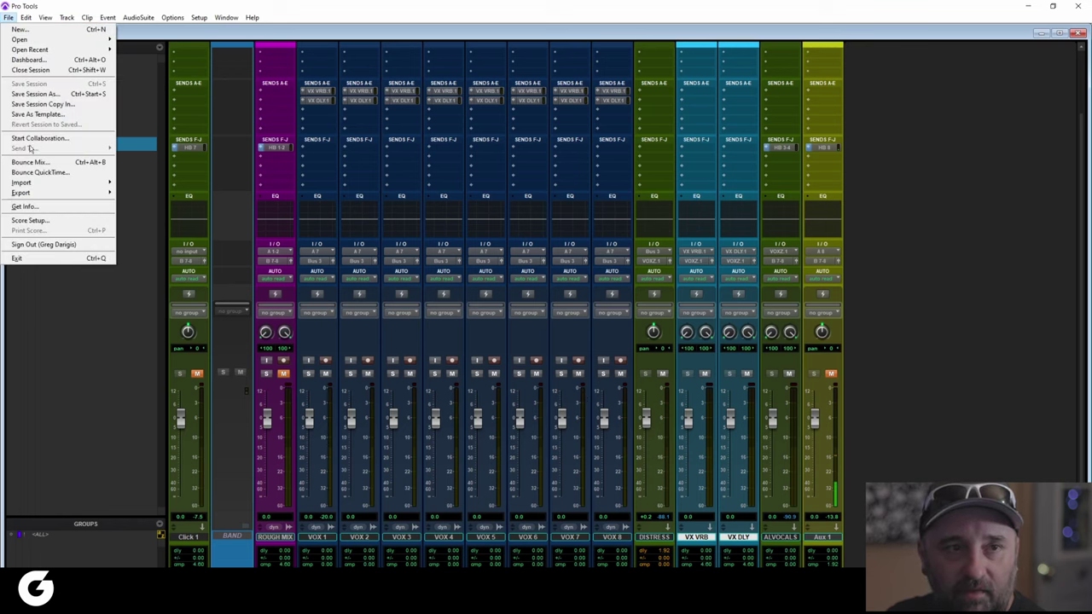
left_click(55, 71)
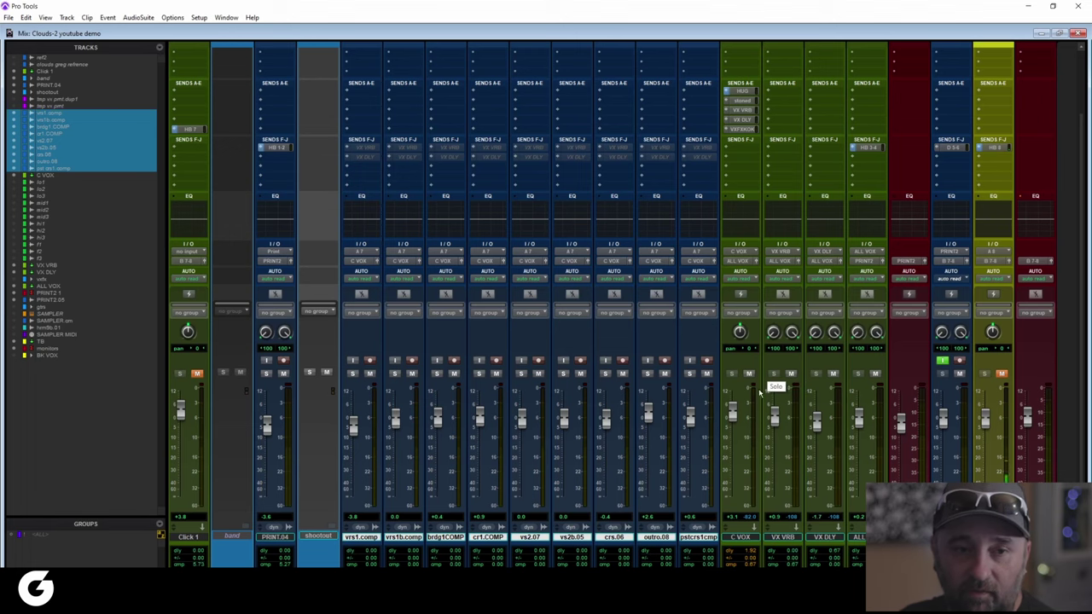
left_click(245, 539)
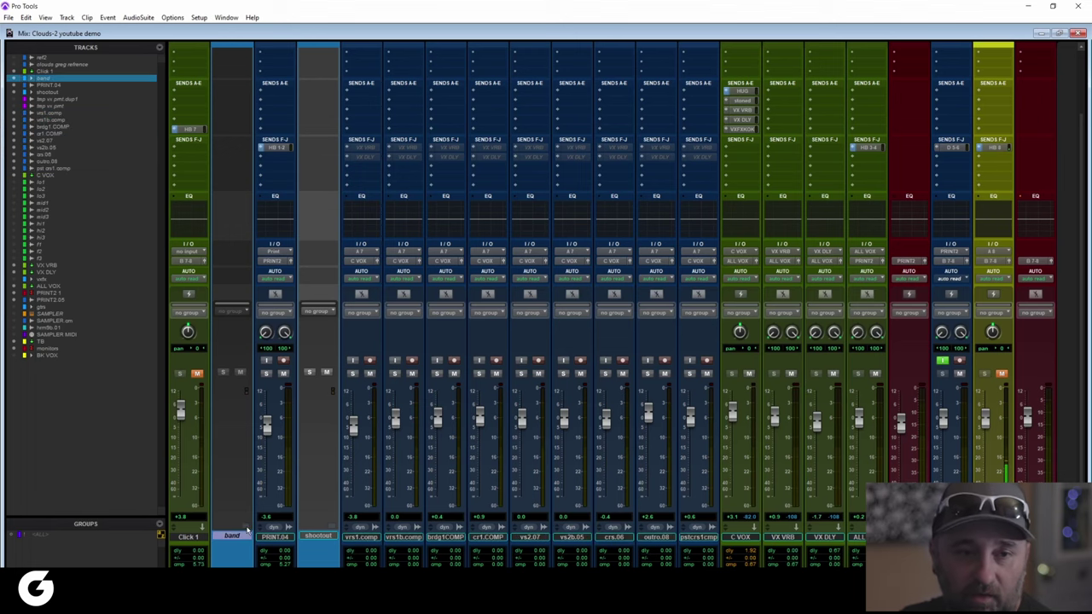
left_click(247, 530)
left_click(248, 531)
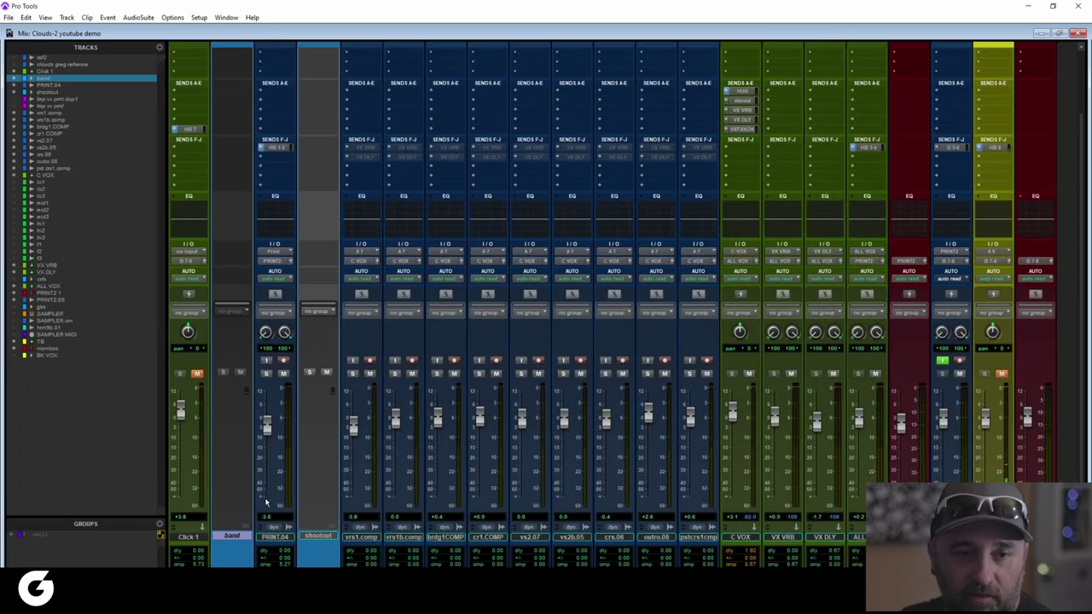
Rename the PRINT.04 track as ROUGH
double_click(274, 536)
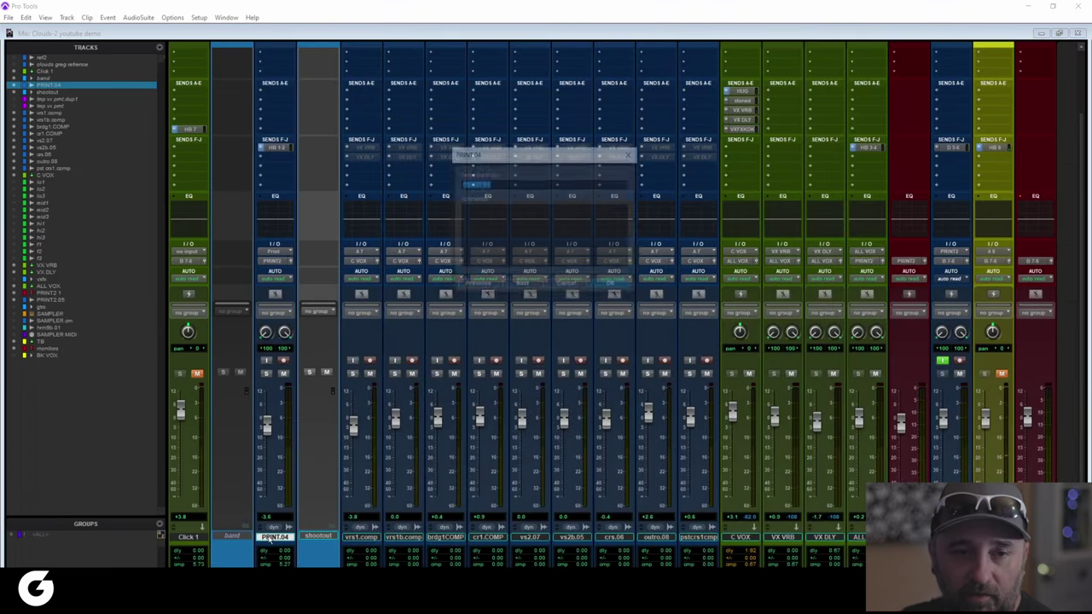
type("print")
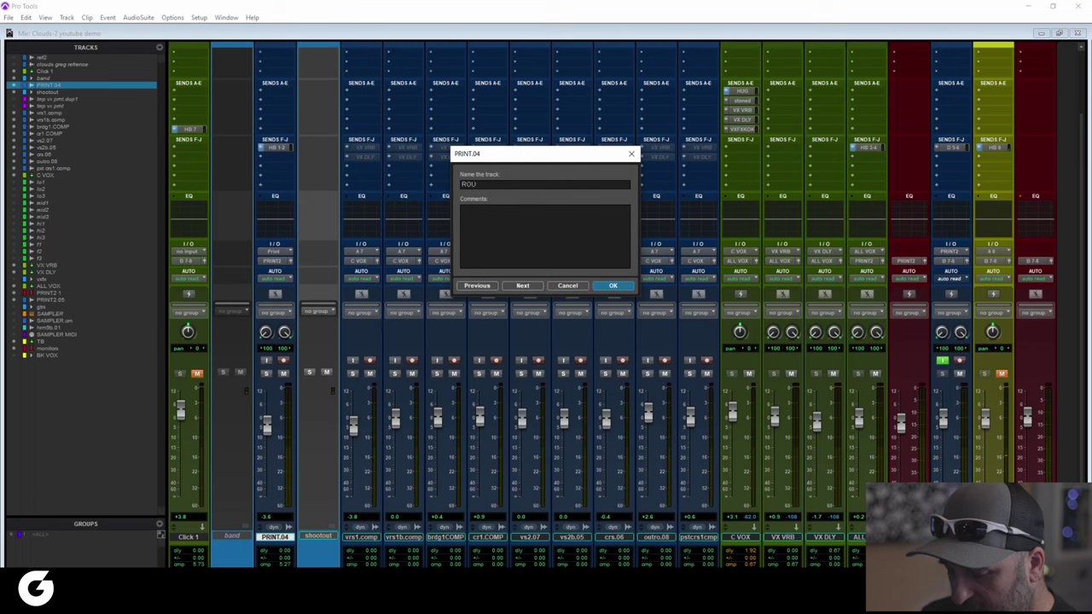
key("Return")
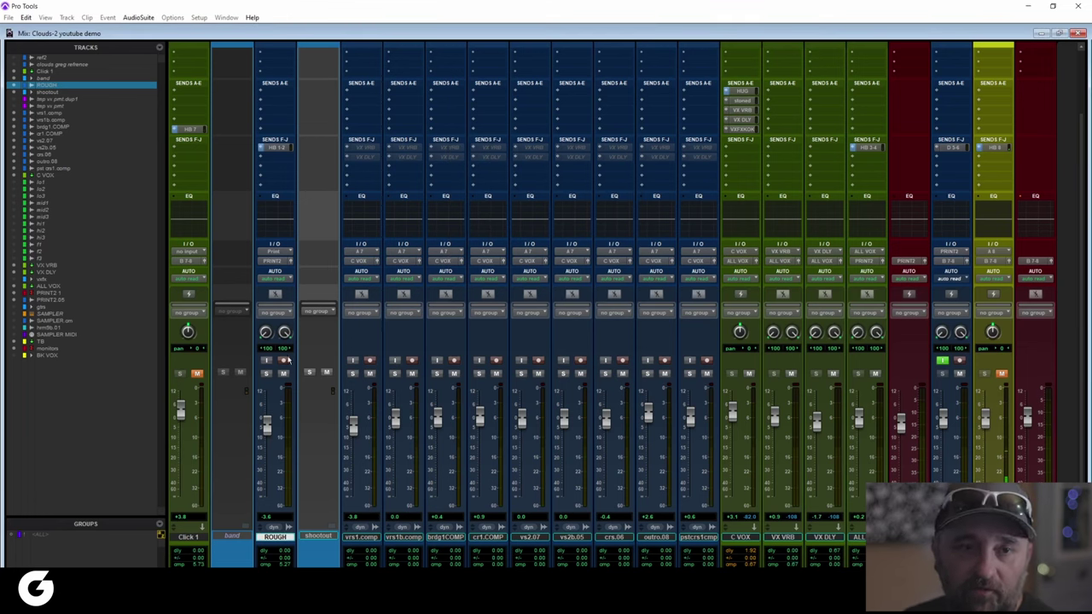
Check the ROUGH track's mute and HB 1-2 headphone send, and set its volume fader to 0.0 dB
left_click(285, 374)
left_click(284, 374)
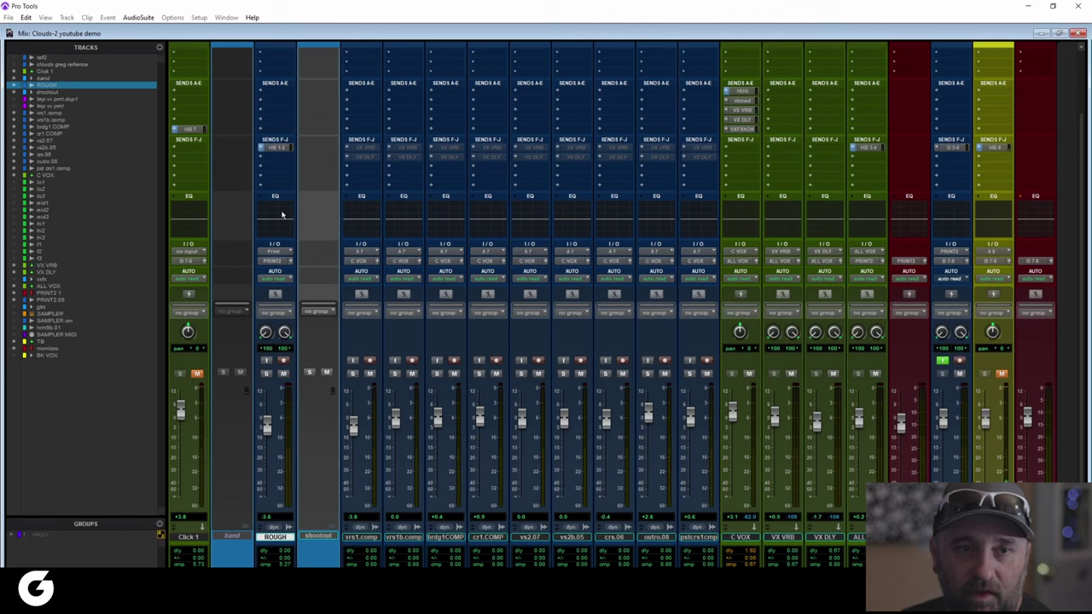
left_click(281, 149)
left_click(465, 80)
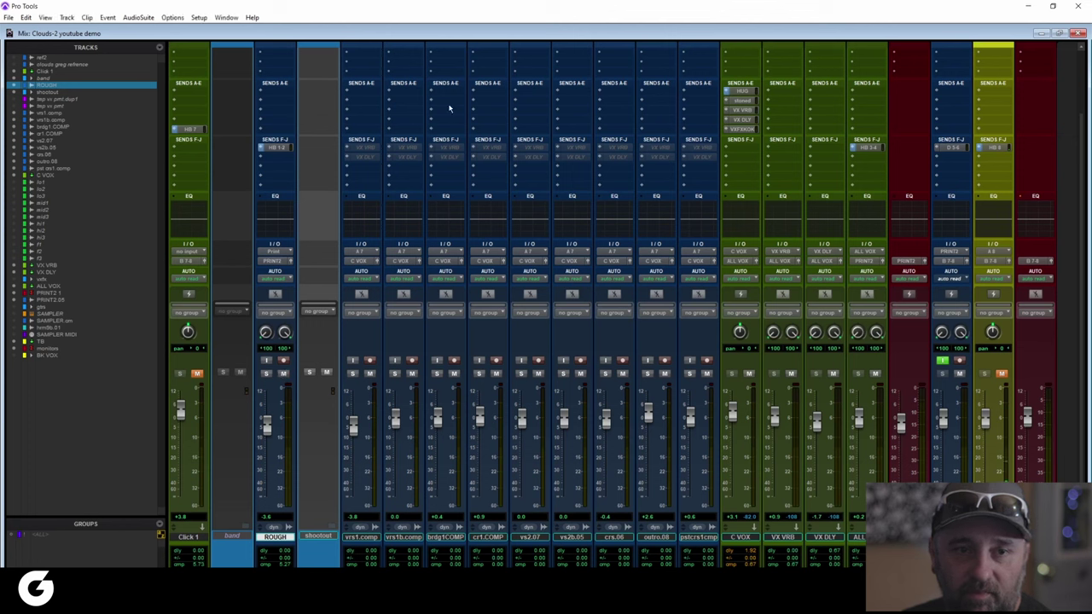
left_click_drag(267, 424, 270, 440)
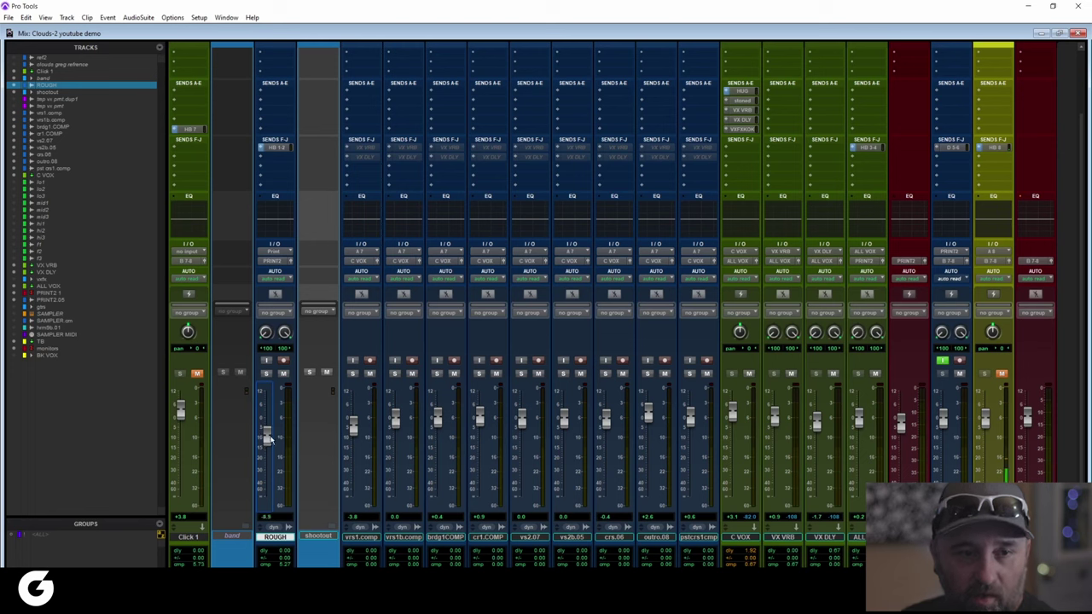
left_click_drag(267, 437, 267, 418)
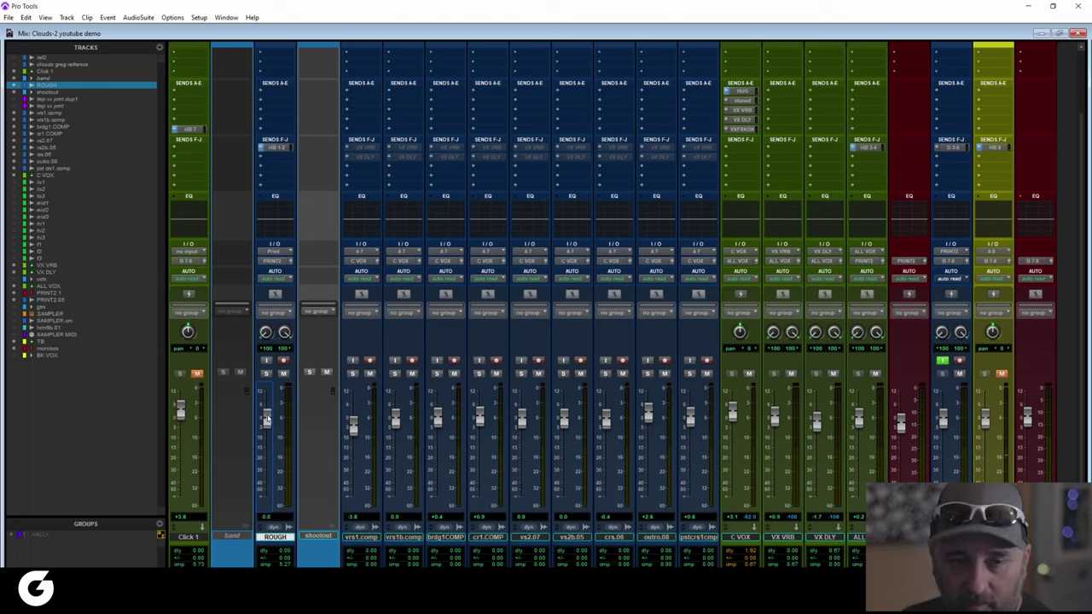
Expand the shootout folder, look at its tlm49 and manley microphone tracks, and collapse the folder again
left_click(334, 529)
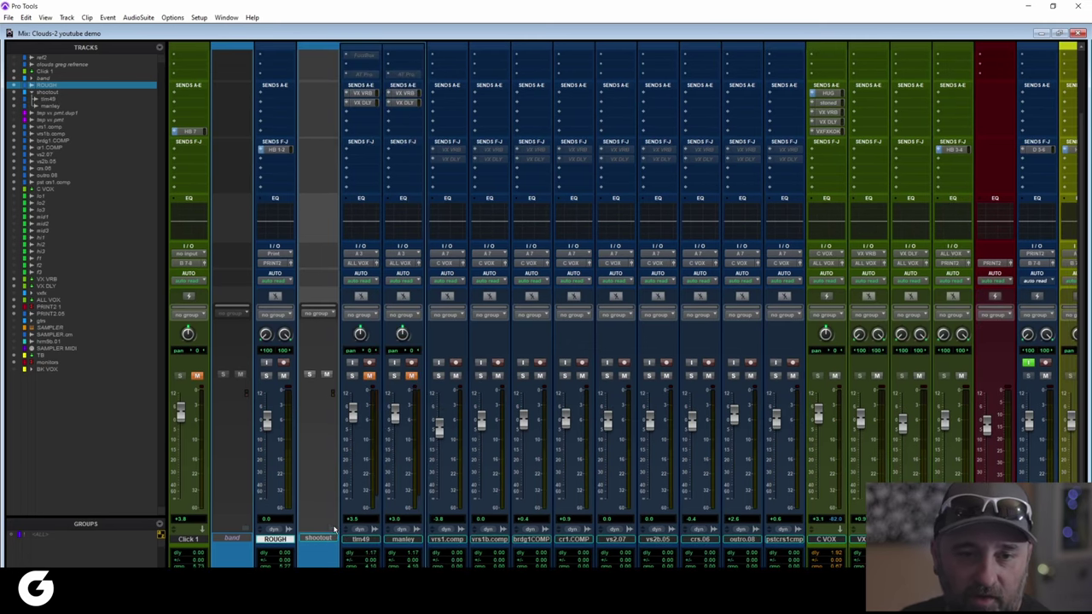
left_click(362, 539)
left_click(405, 540)
scroll(323, 462, "down", 1)
left_click(334, 524)
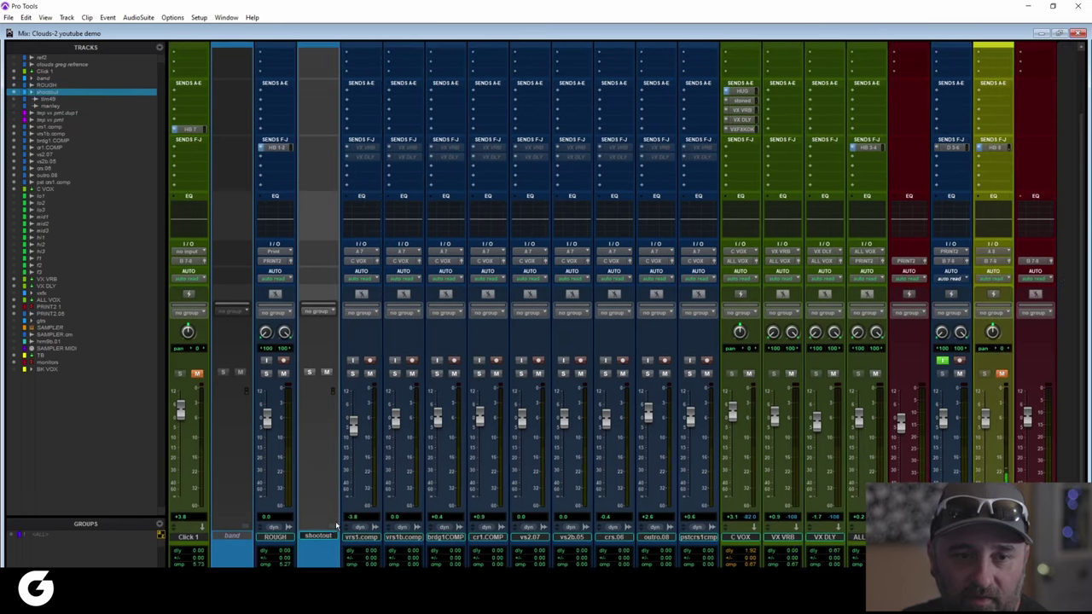
Select the vocal tracks from vrs1.comp through pstcrs1cmp and review their inserts, sends and outputs
left_click(365, 540)
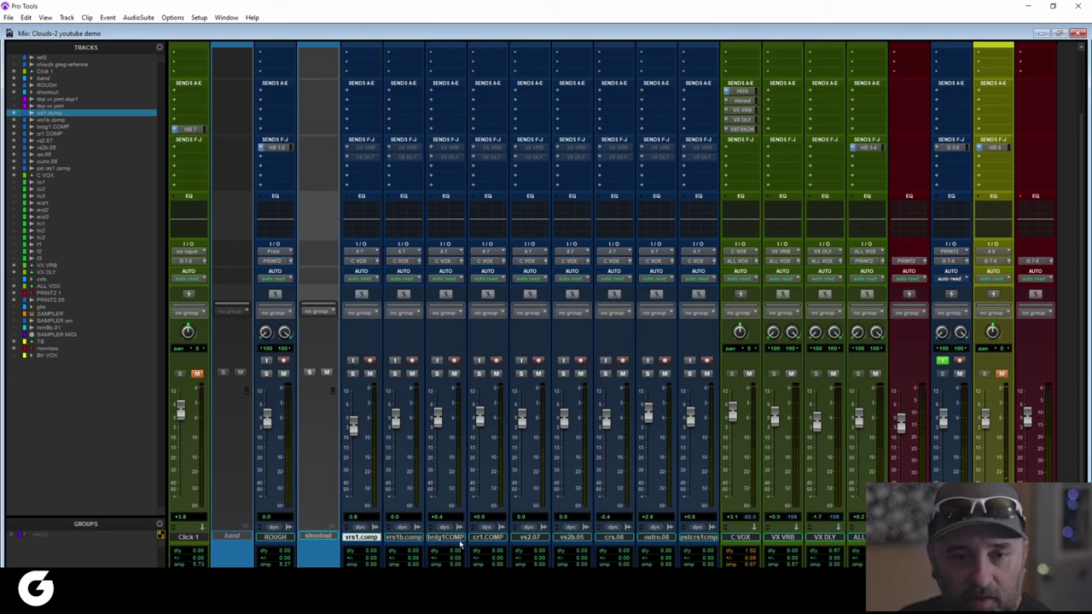
left_click(719, 540, "shift")
scroll(633, 520, "up", 3)
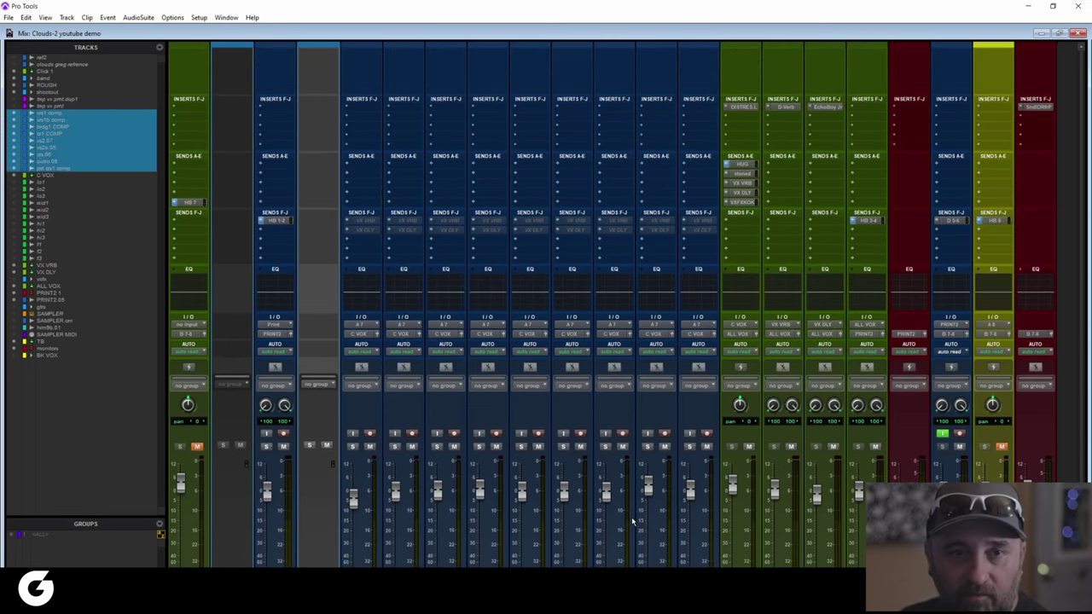
scroll(633, 521, "down", 3)
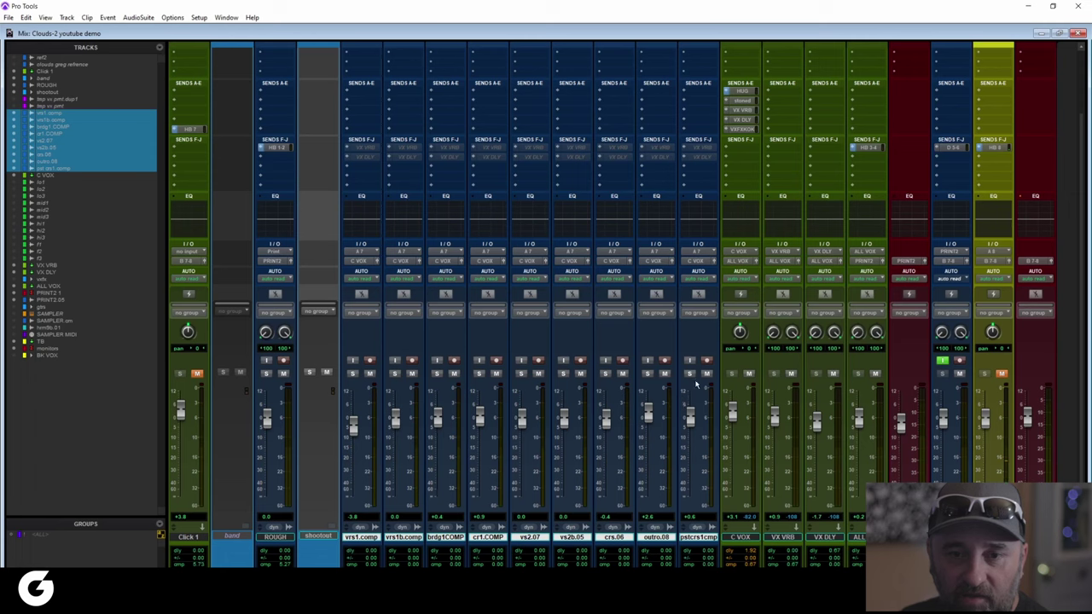
Compare the C VOX aux track's insert and input with the range of vocal tracks that feed it
left_click(747, 544)
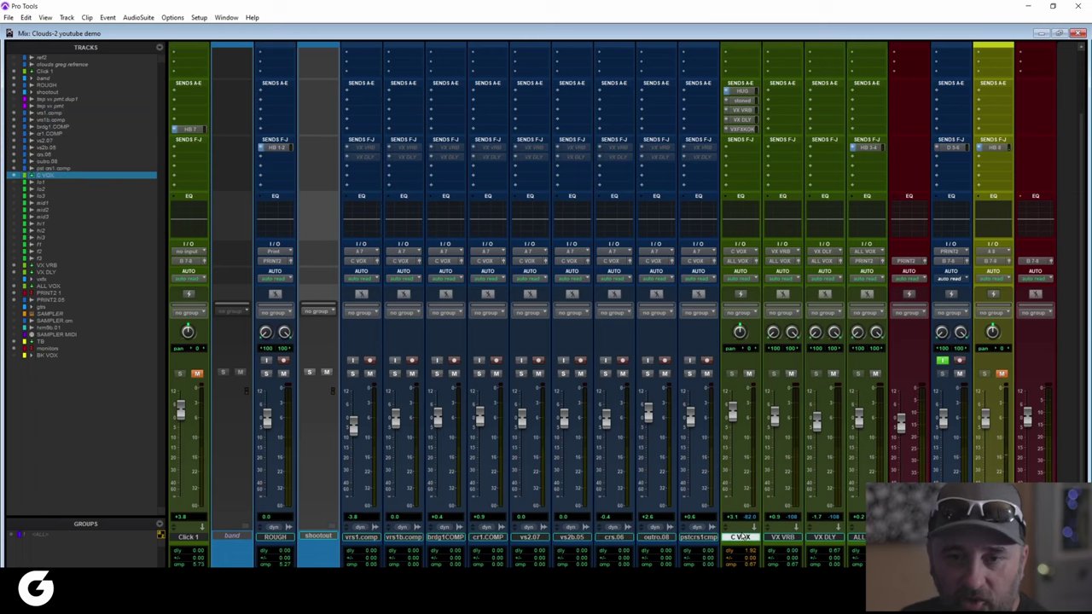
scroll(743, 533, "up", 3)
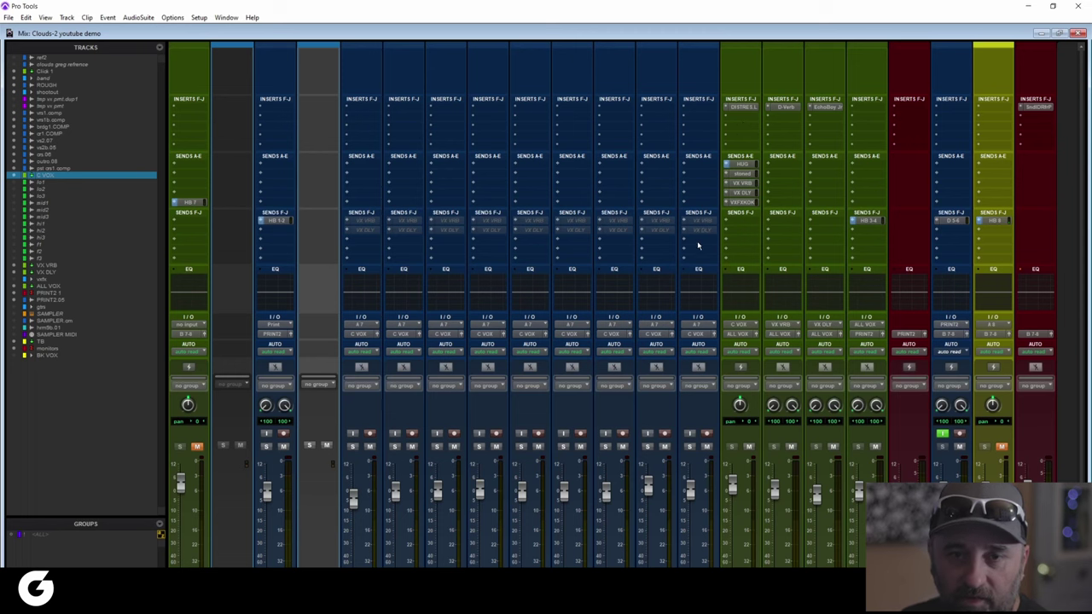
scroll(665, 247, "down", 3)
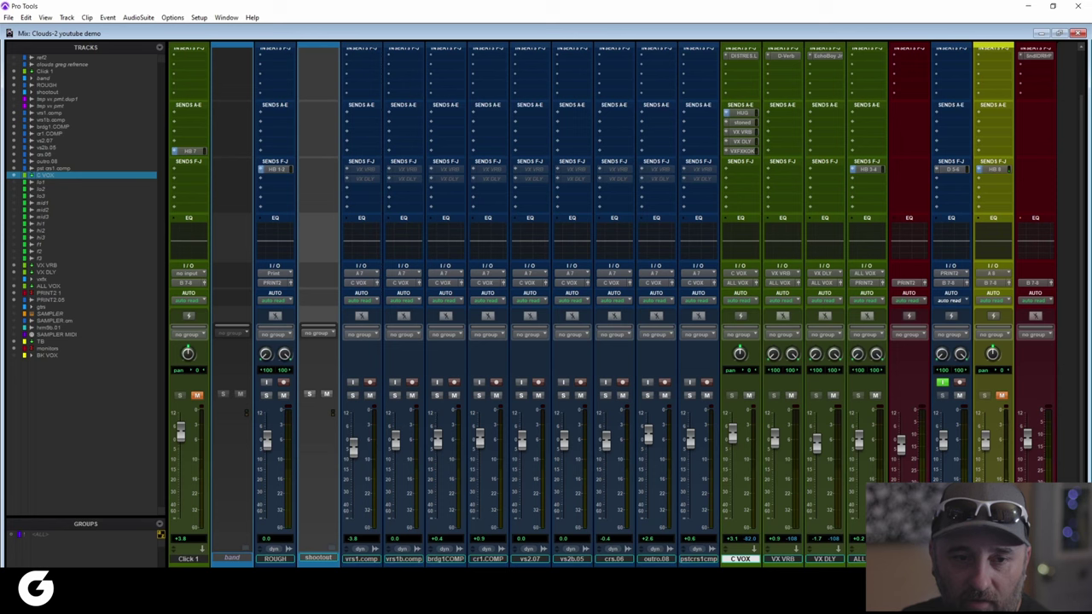
left_click(361, 559)
left_click(693, 560, "shift")
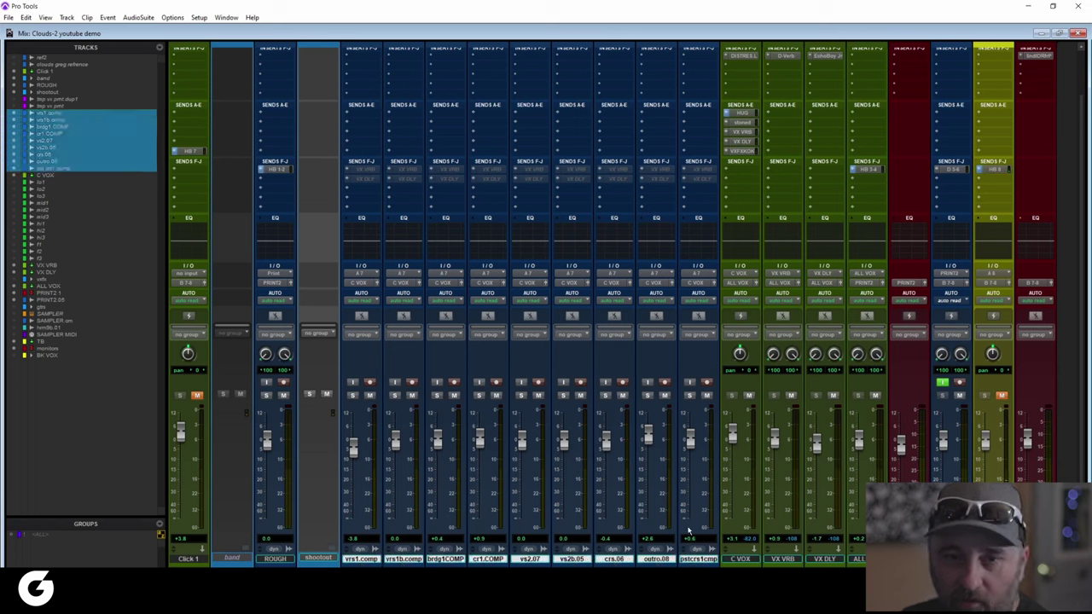
left_click(735, 557)
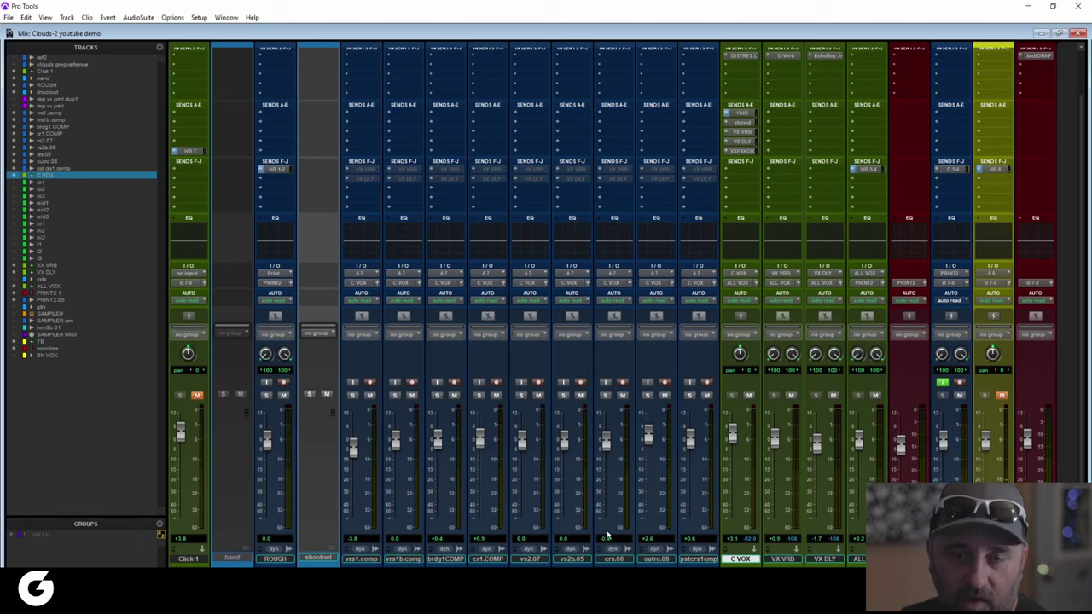
Examine the inserts on C VOX, VX VRB and VX DLY and the input path of VX VRB
scroll(608, 535, "up", 1)
scroll(607, 535, "up", 1)
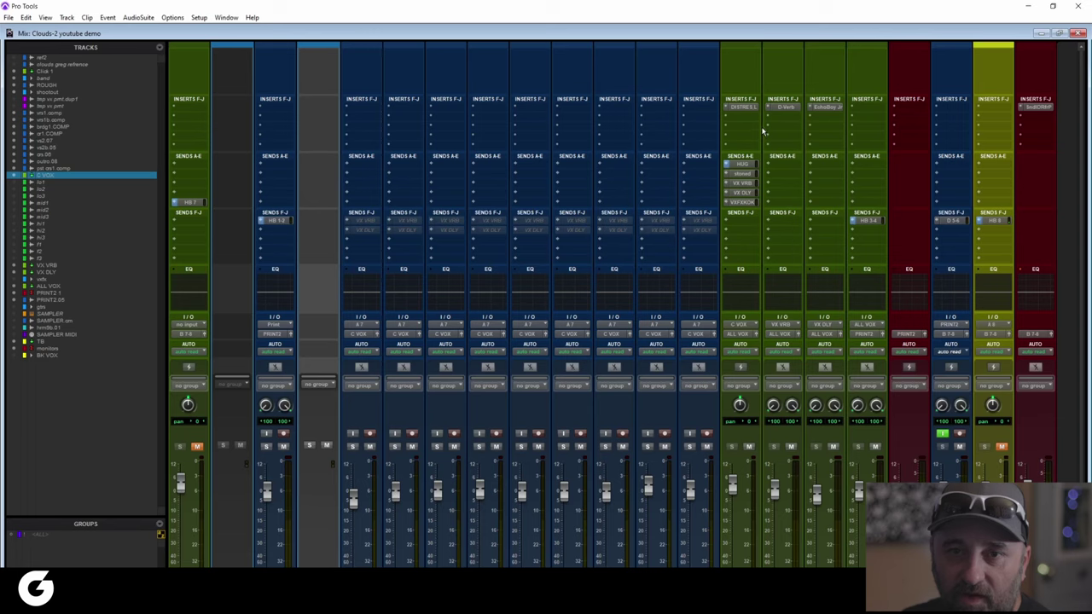
scroll(745, 256, "down", 2)
scroll(765, 270, "down", 2)
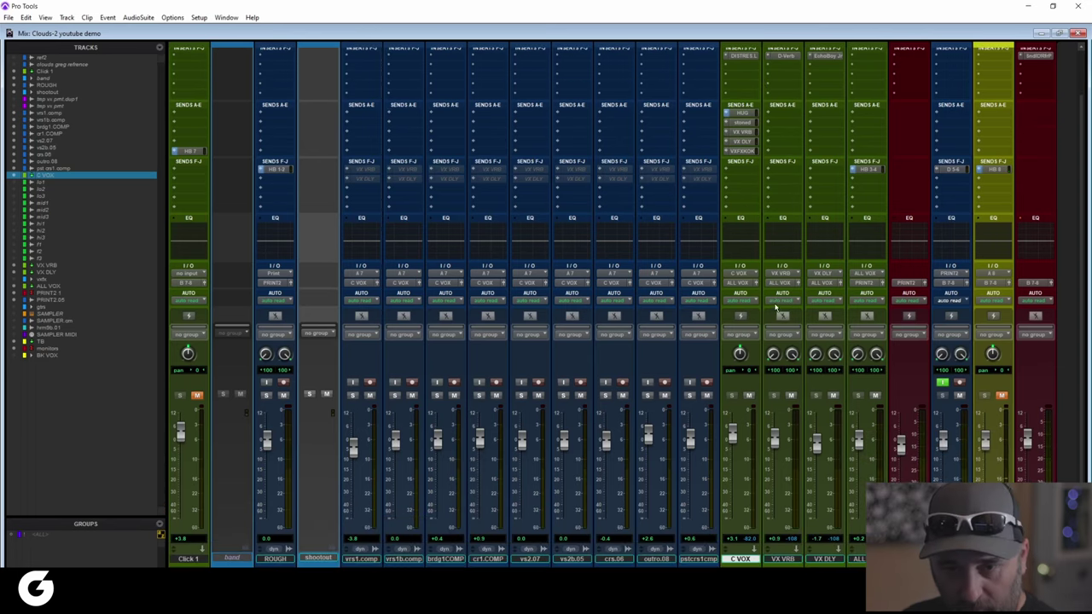
scroll(775, 303, "up", 2)
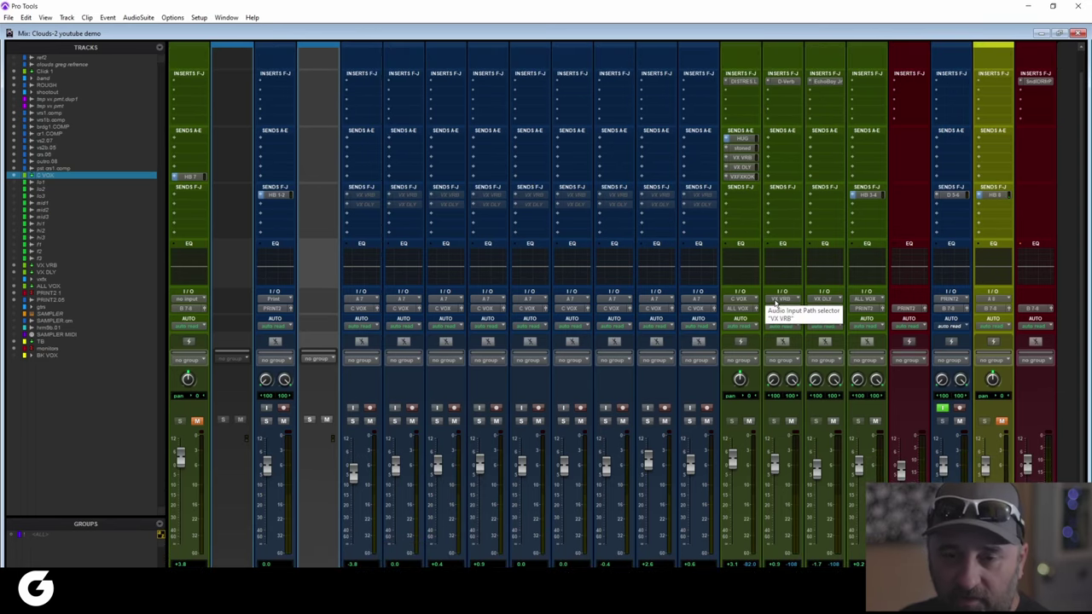
scroll(775, 302, "down", 3)
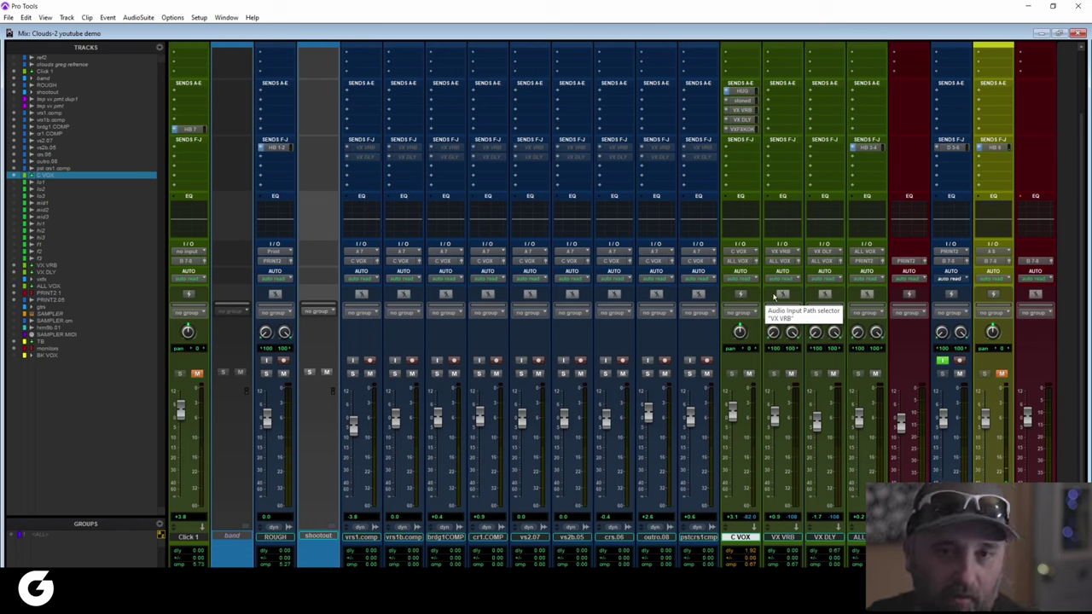
Inspect the VX DLY send on C VOX and trace it to the VX VRB and VX DLY return tracks
left_click(744, 119)
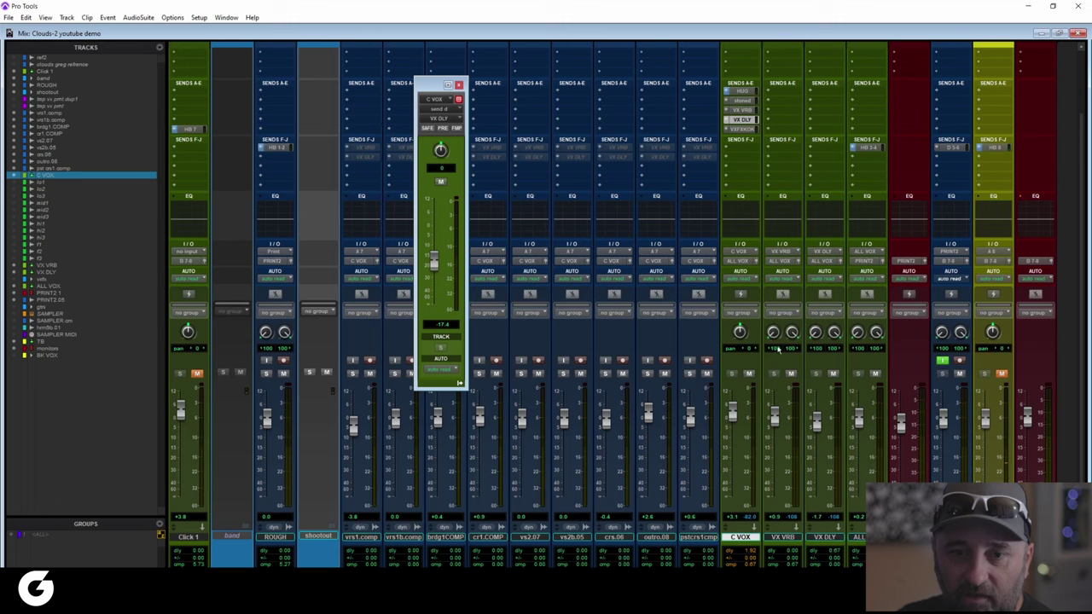
left_click(785, 538)
left_click(824, 538)
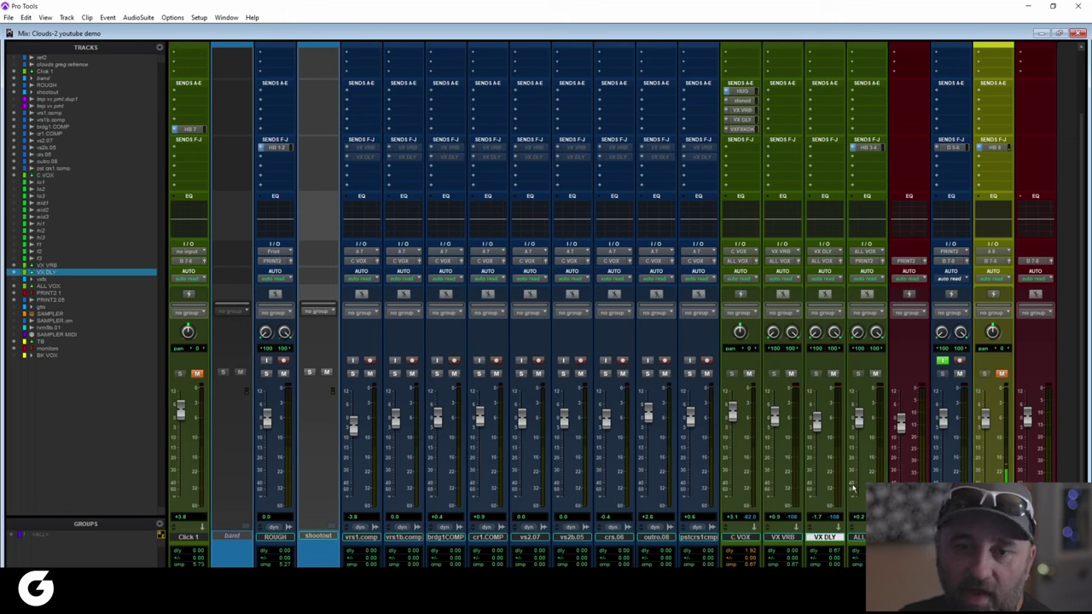
left_click(753, 537)
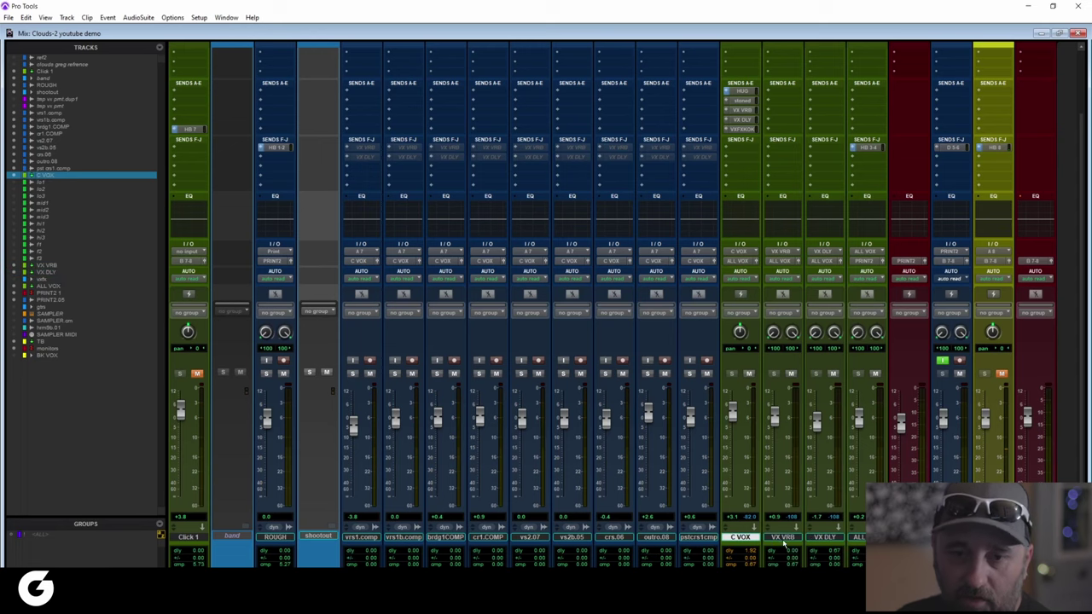
left_click(784, 540)
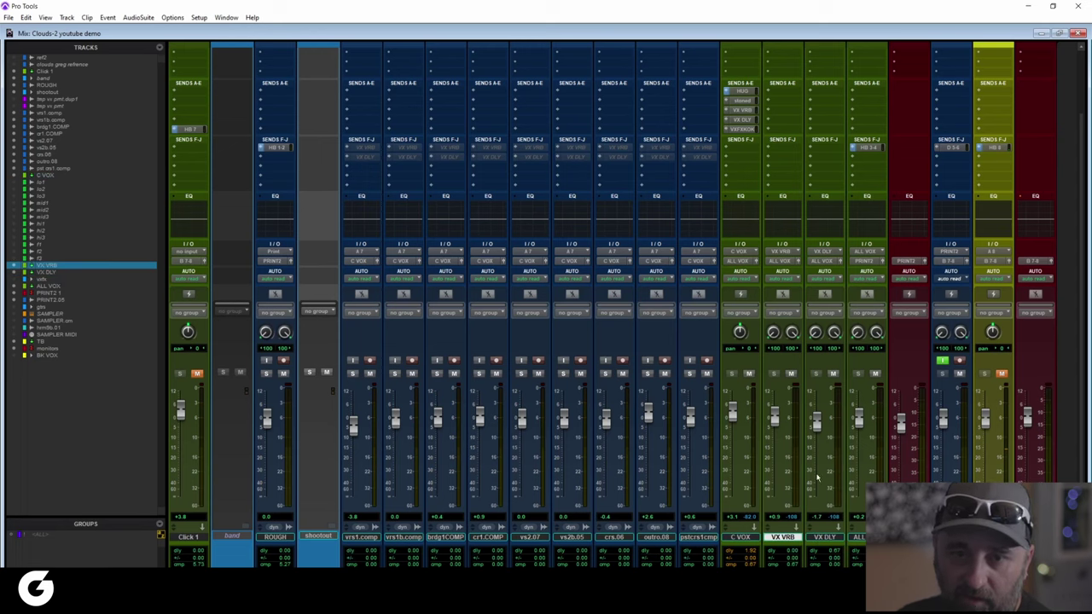
Inspect the HB 3-4 headphone send on ALL VOX, set the track's volume fader to 0.0 dB, and close the send window
left_click(867, 538)
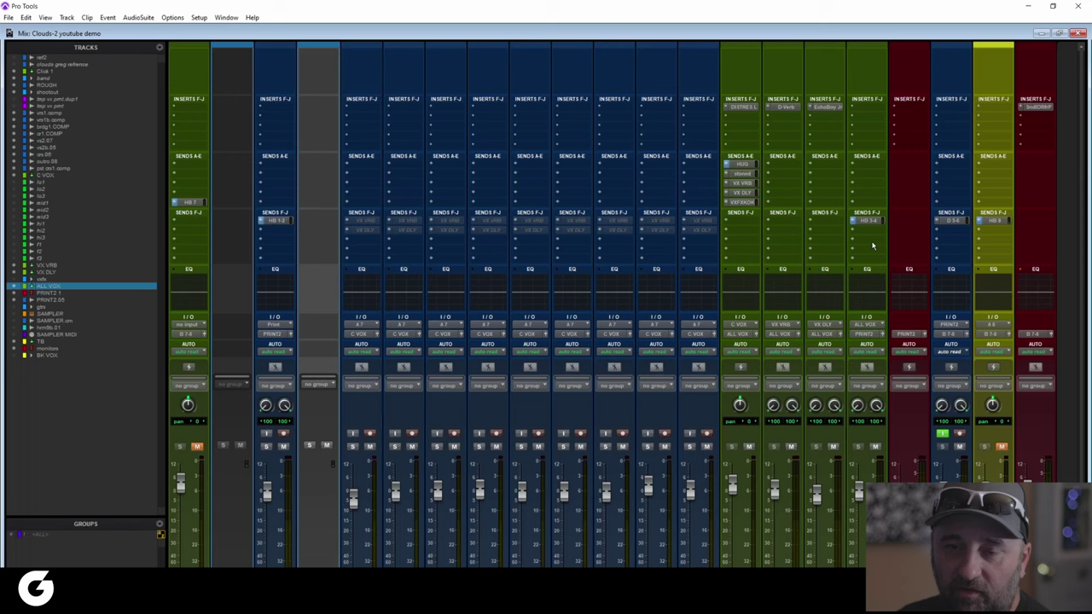
left_click(877, 221)
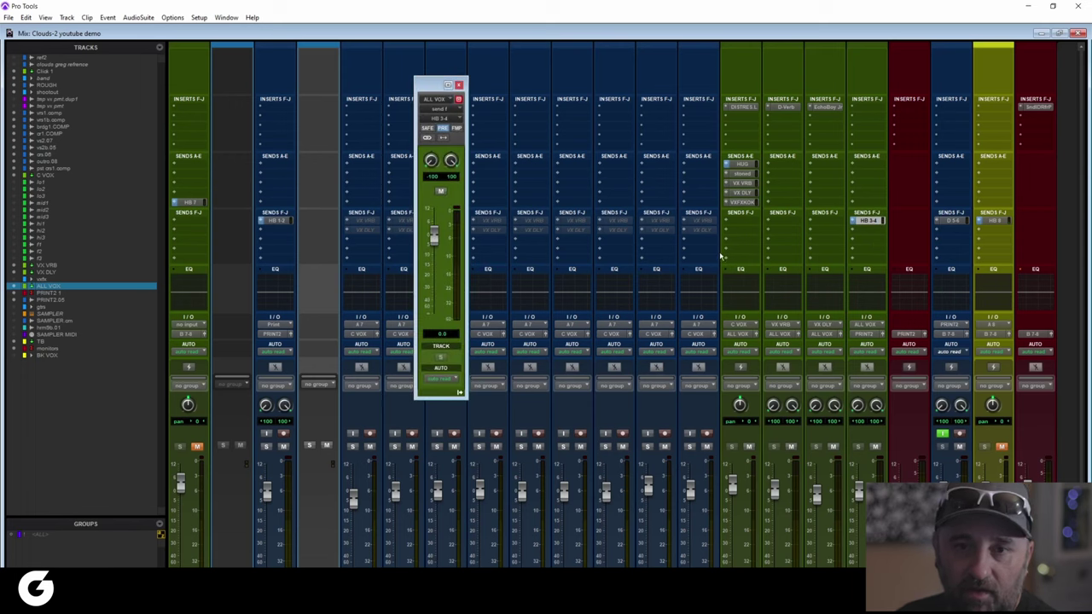
scroll(798, 383, "down", 2)
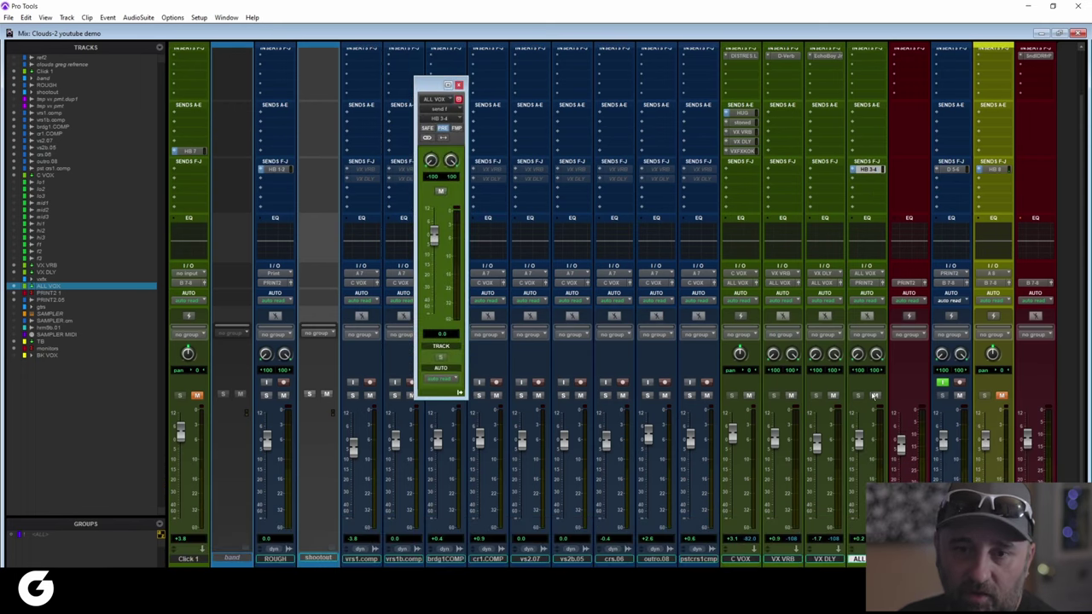
left_click(859, 441, "alt")
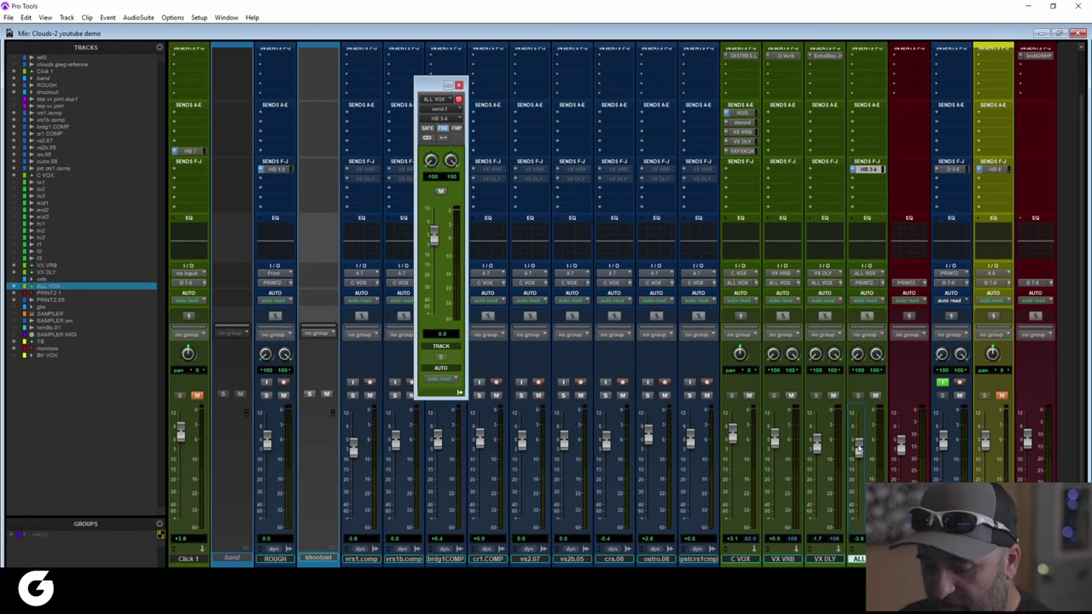
left_click(458, 84)
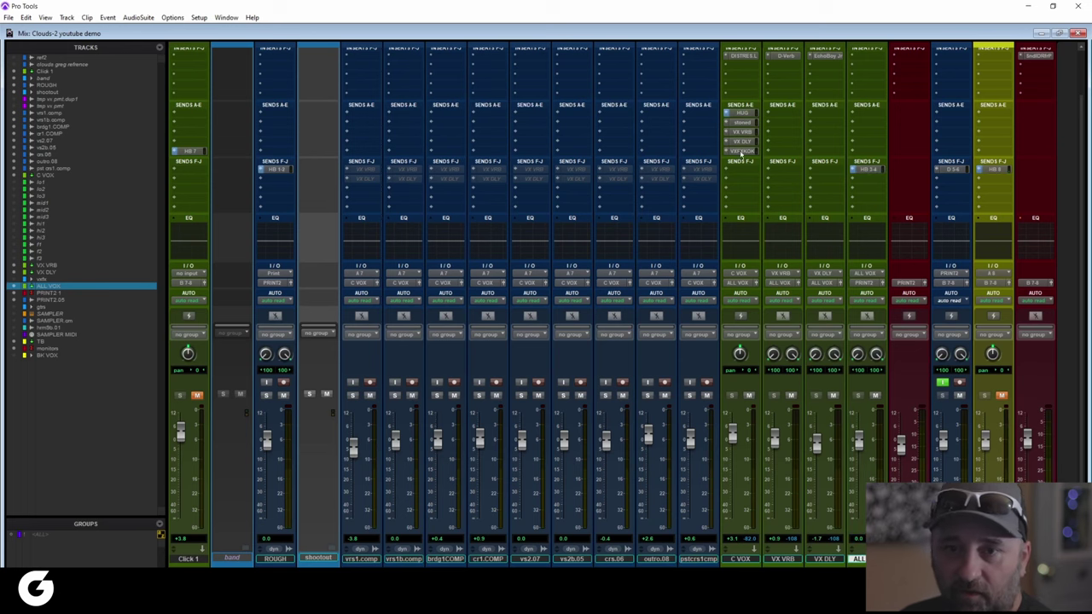
scroll(837, 292, "up", 2)
scroll(933, 251, "down", 1)
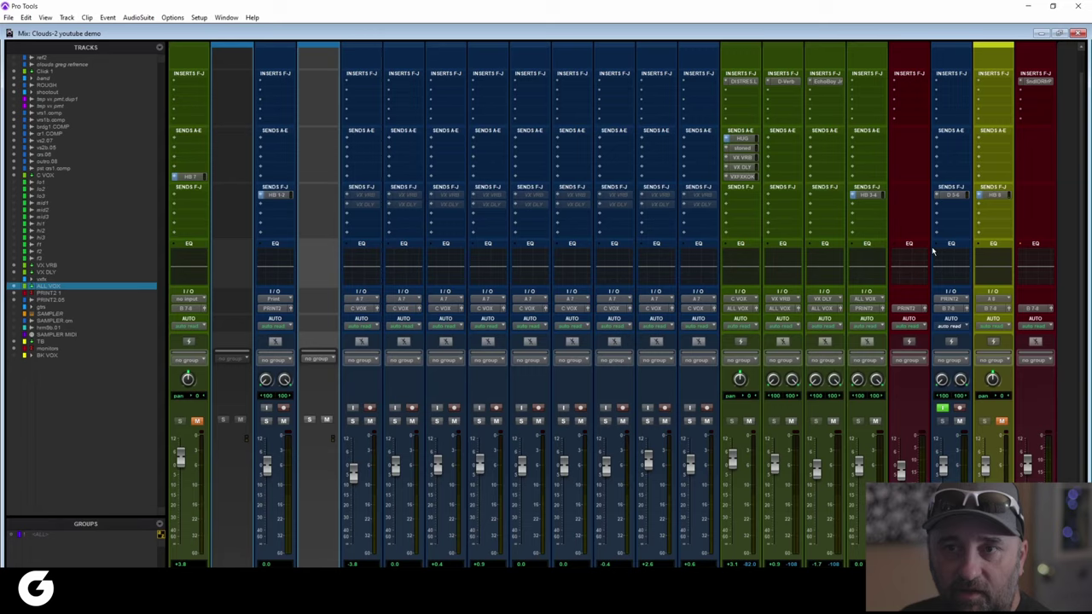
Inspect the SoundID Reference insert on the monitors track, close its window, and look over the mixer channels
scroll(933, 251, "up", 1)
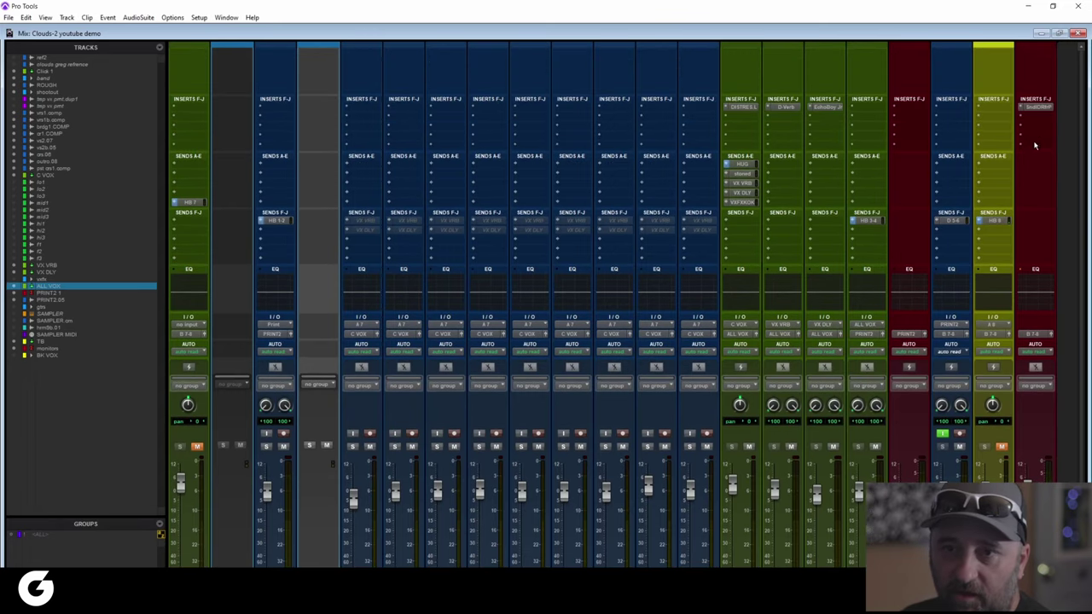
left_click(1035, 107)
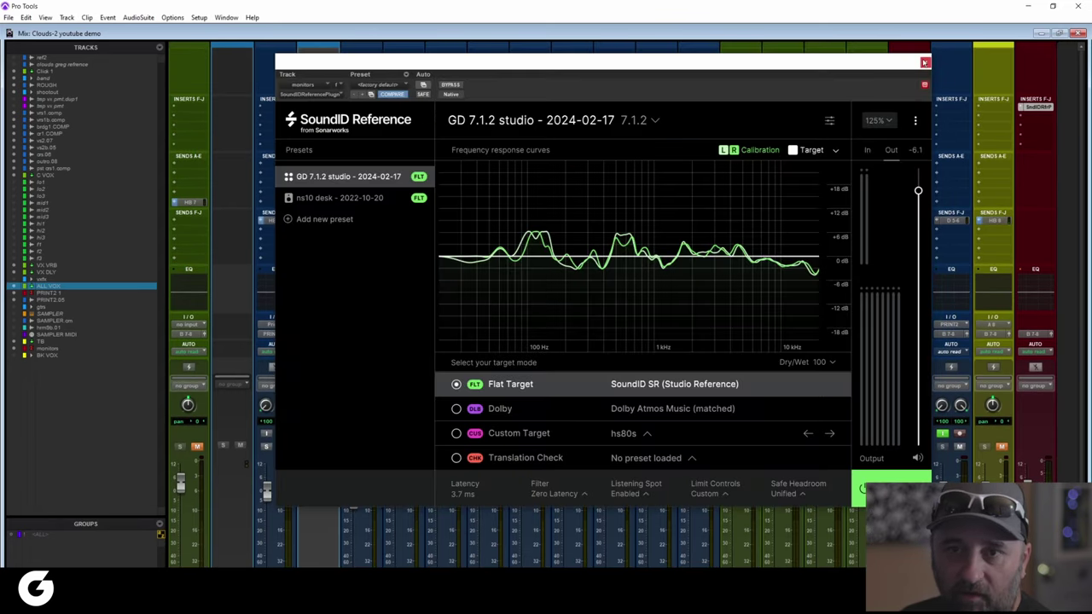
left_click(924, 63)
scroll(837, 333, "down", 3)
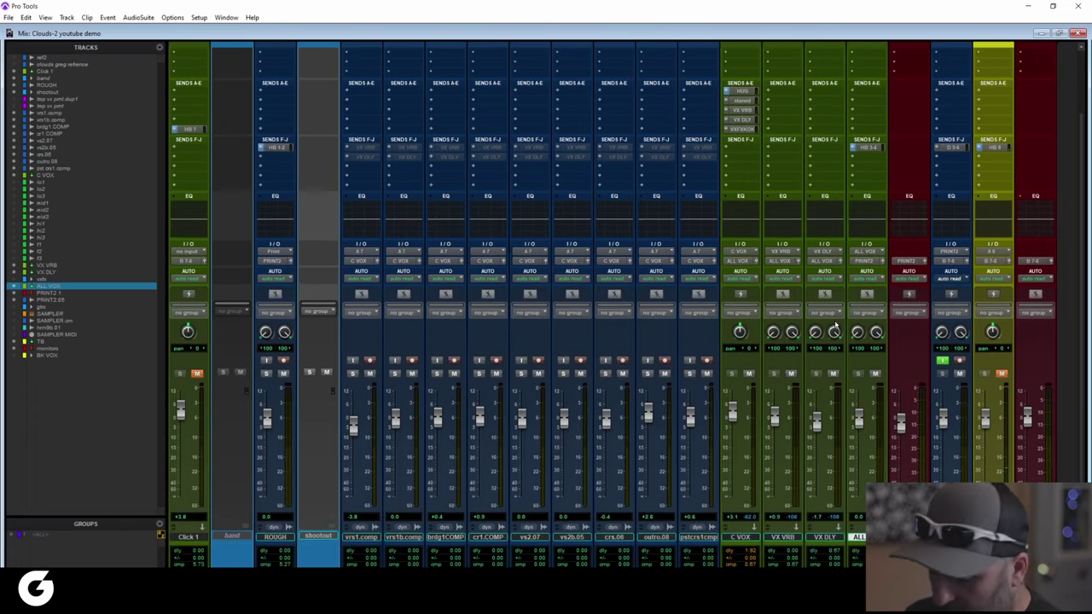
scroll(750, 281, "up", 2)
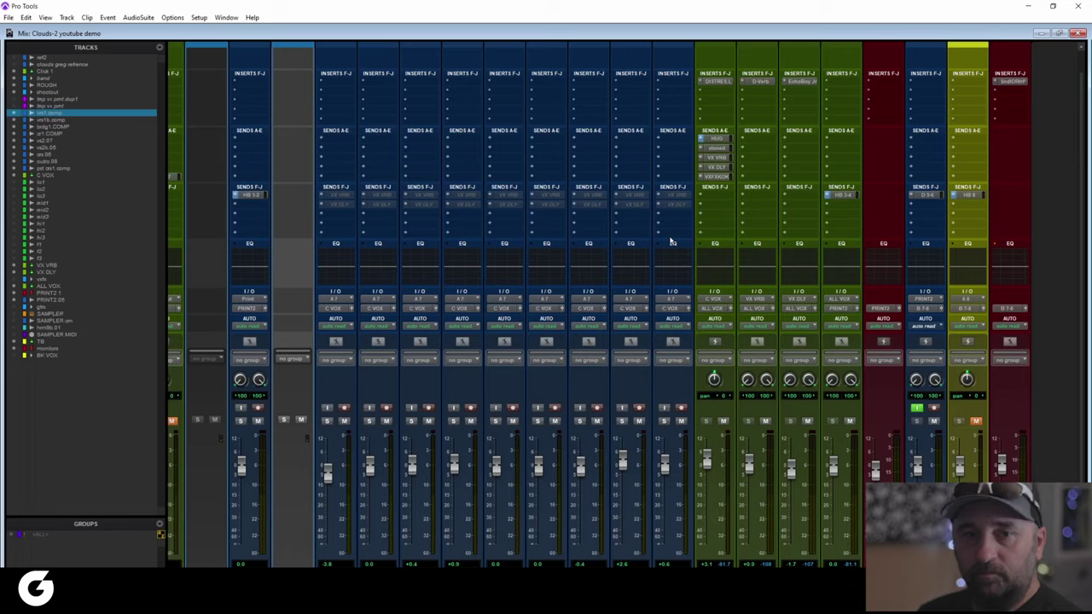
Zoom in on the vrs1.comp clips in the Edit window, play from just before the first clip, and stop playback
key("ctrl+equal")
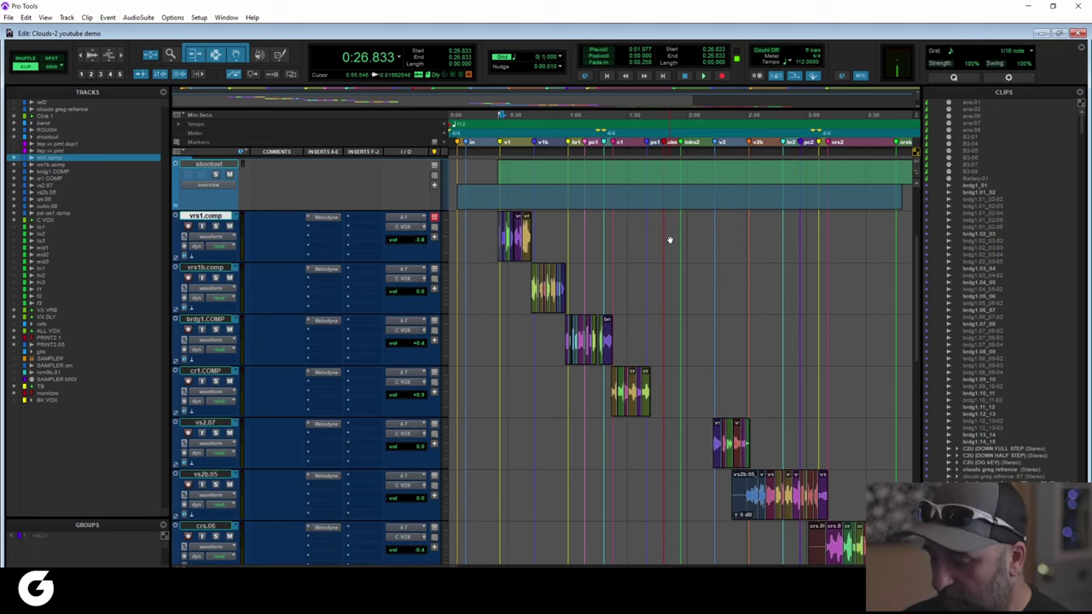
key("ctrl+]")
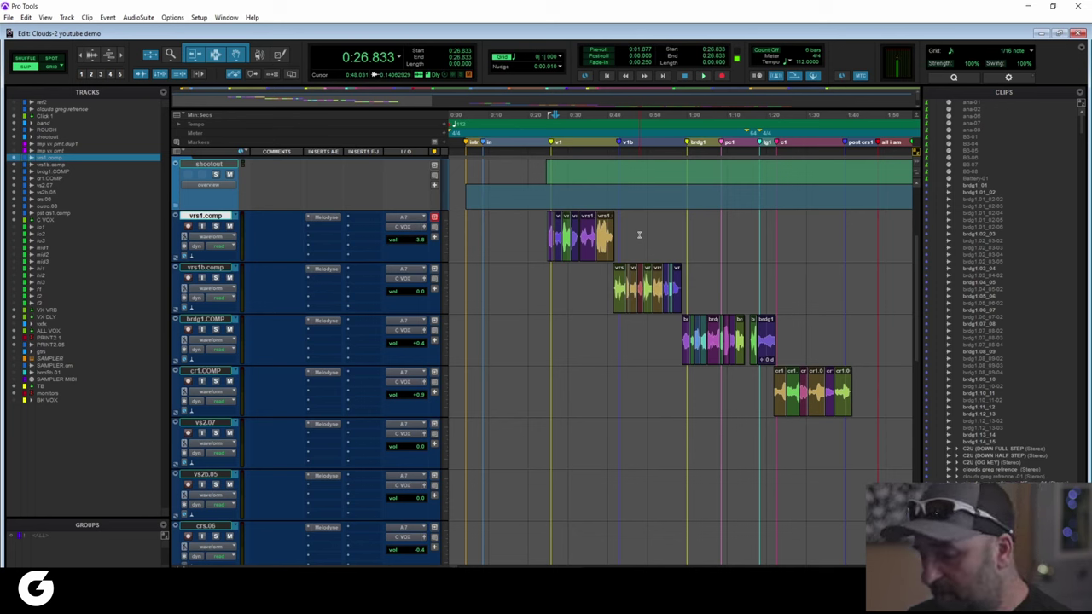
key("ctrl+bracketright")
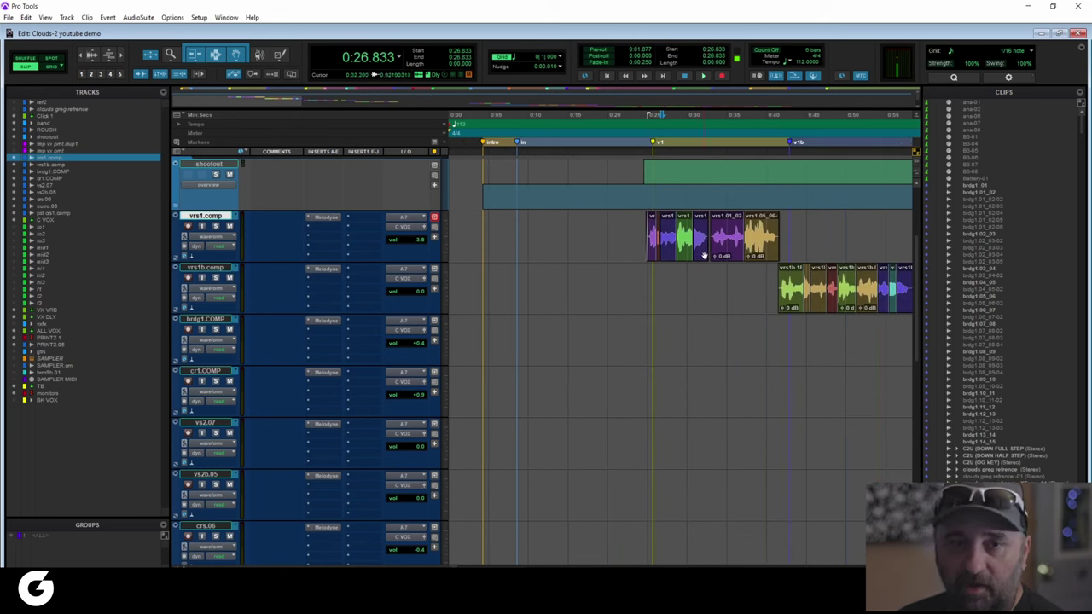
left_click(644, 223)
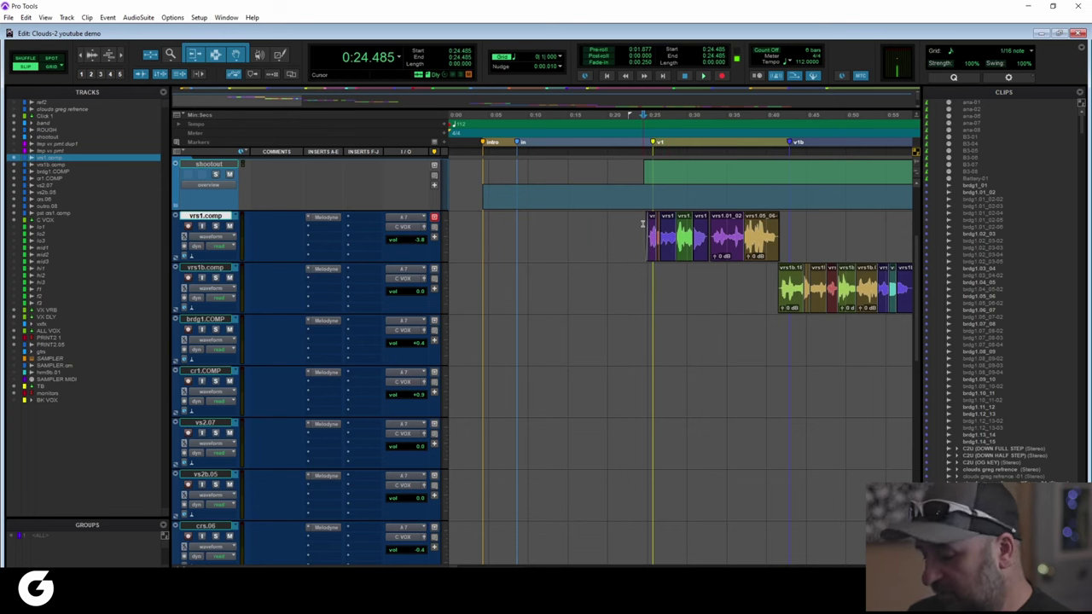
scroll(646, 224, "up", 2)
scroll(646, 232, "right", 2)
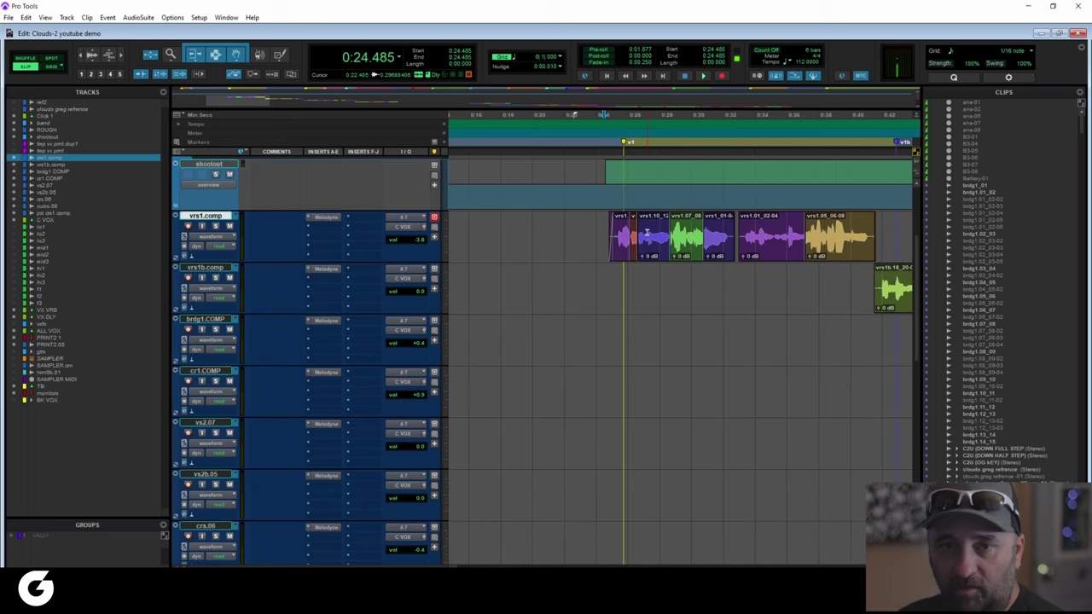
left_click(595, 223)
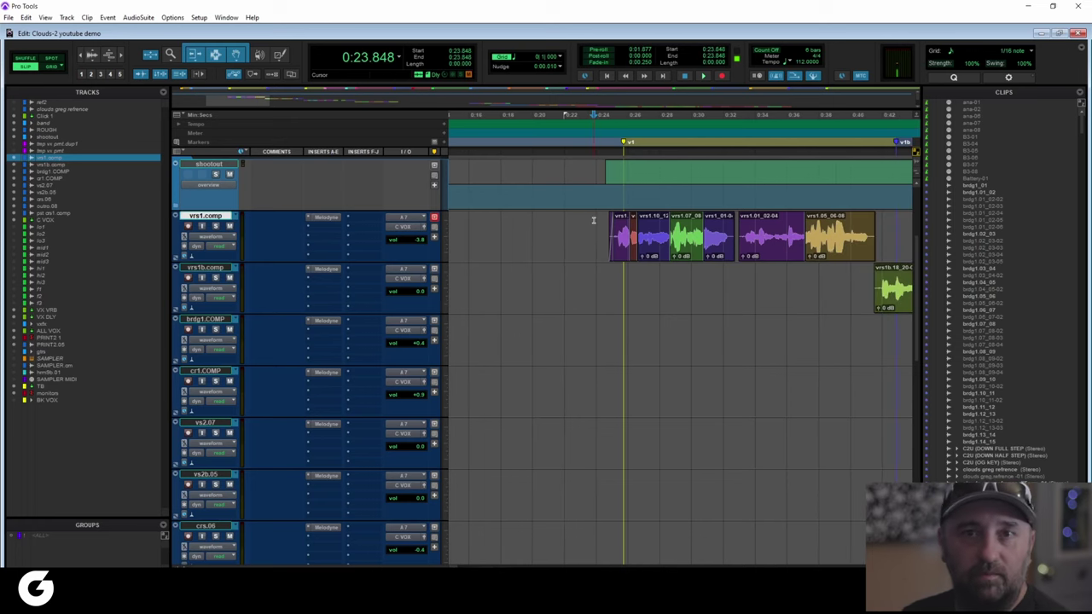
key("space")
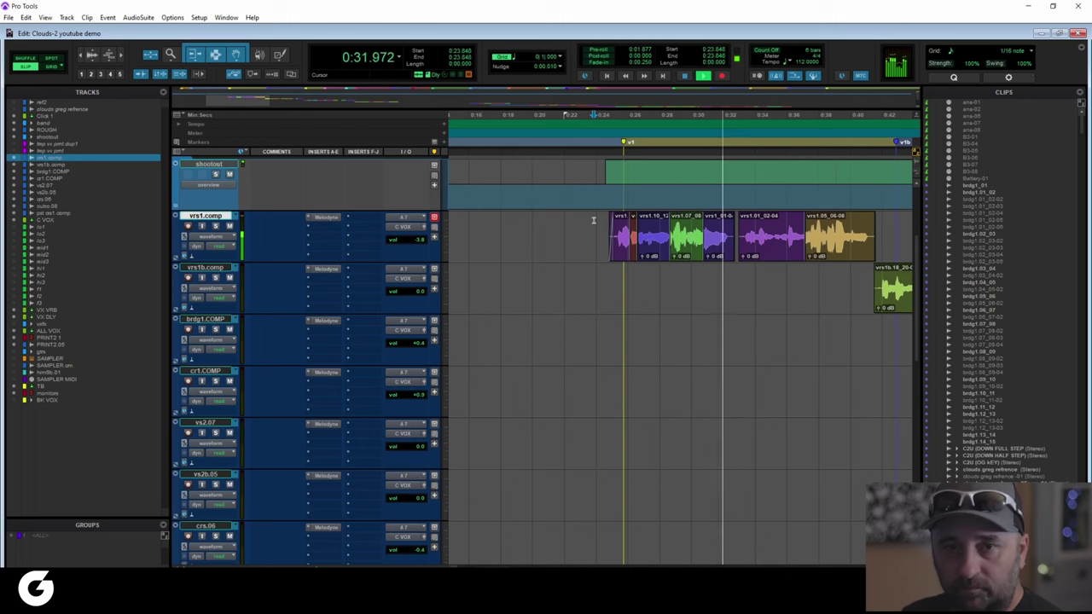
scroll(593, 220, "right", 2)
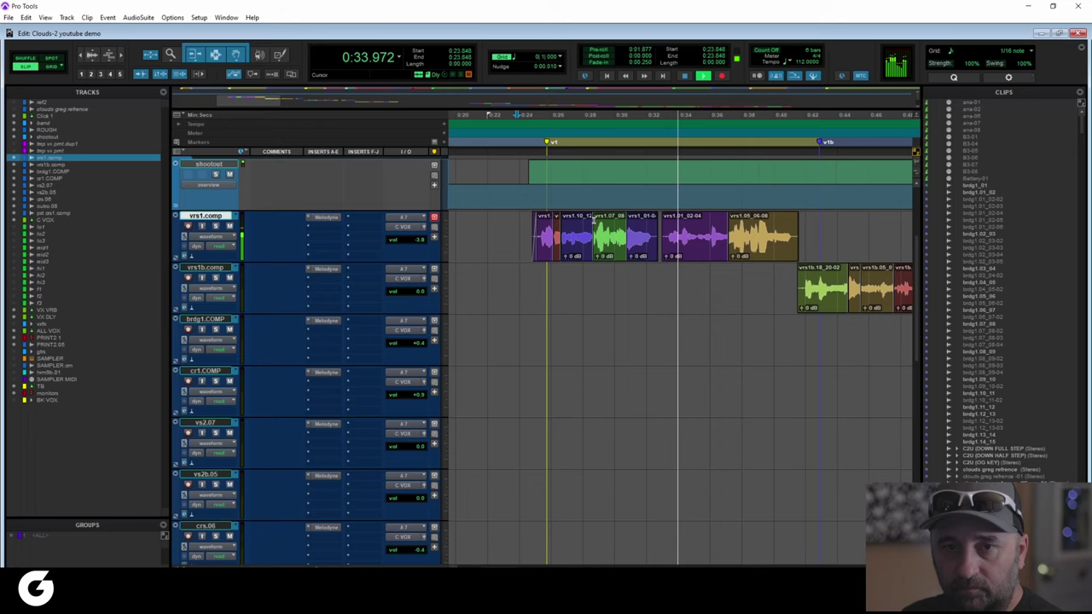
scroll(593, 218, "right", 2)
key("space")
Show Inserts A-E in the Mix window so the Melodyne inserts on the vocal tracks can be reached
key("ctrl+equal")
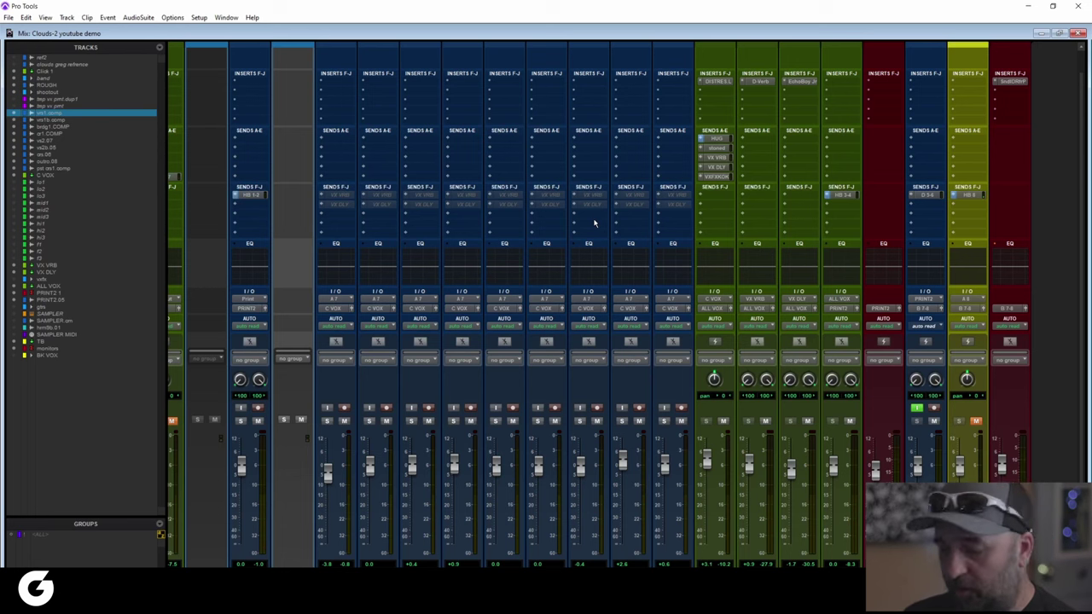
scroll(595, 224, "up", 1)
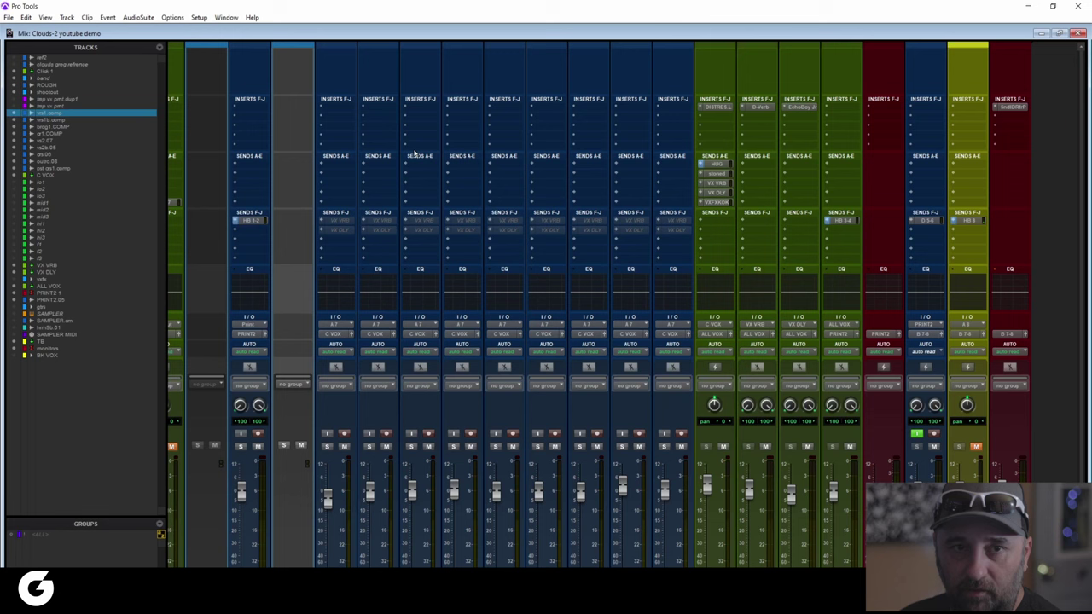
right_click(339, 106)
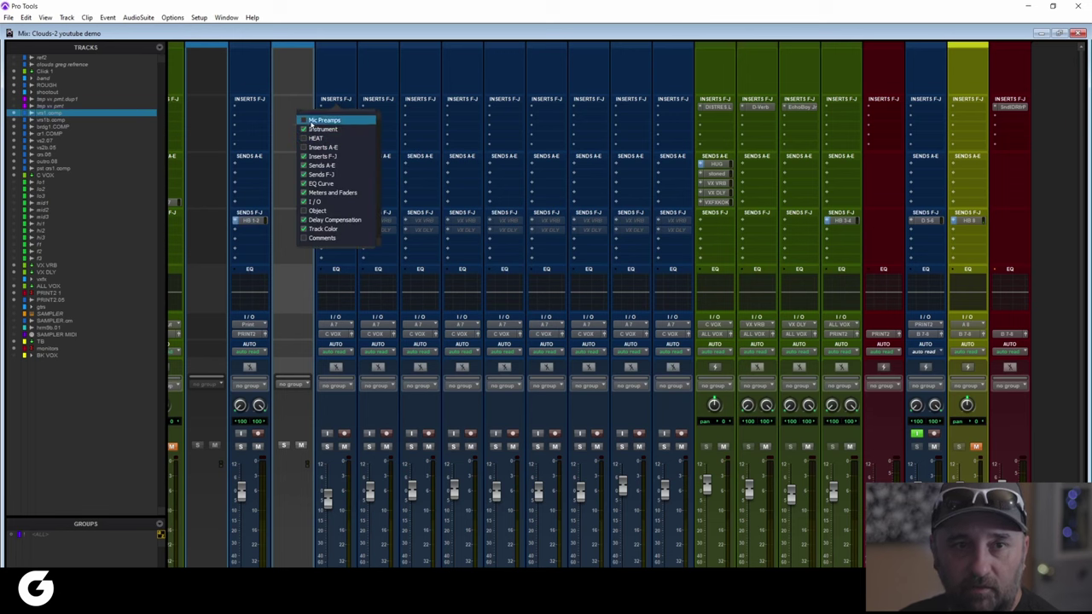
left_click(358, 146)
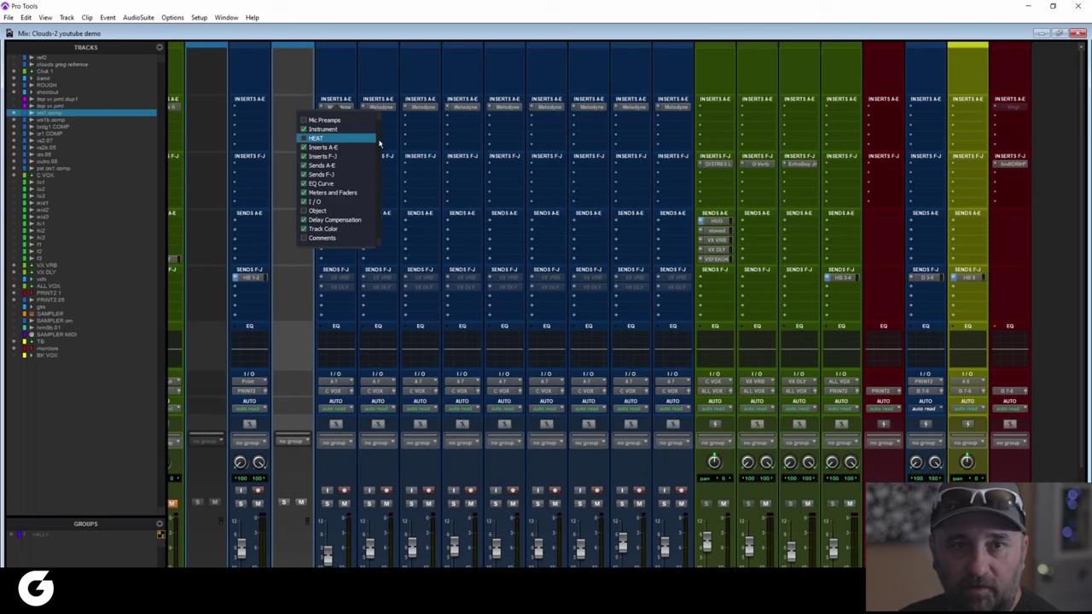
left_click(418, 94)
Open the Melodyne insert on vrs1.comp and examine the vocal's note blobs from bar 20 back to bar 13
left_click(340, 108)
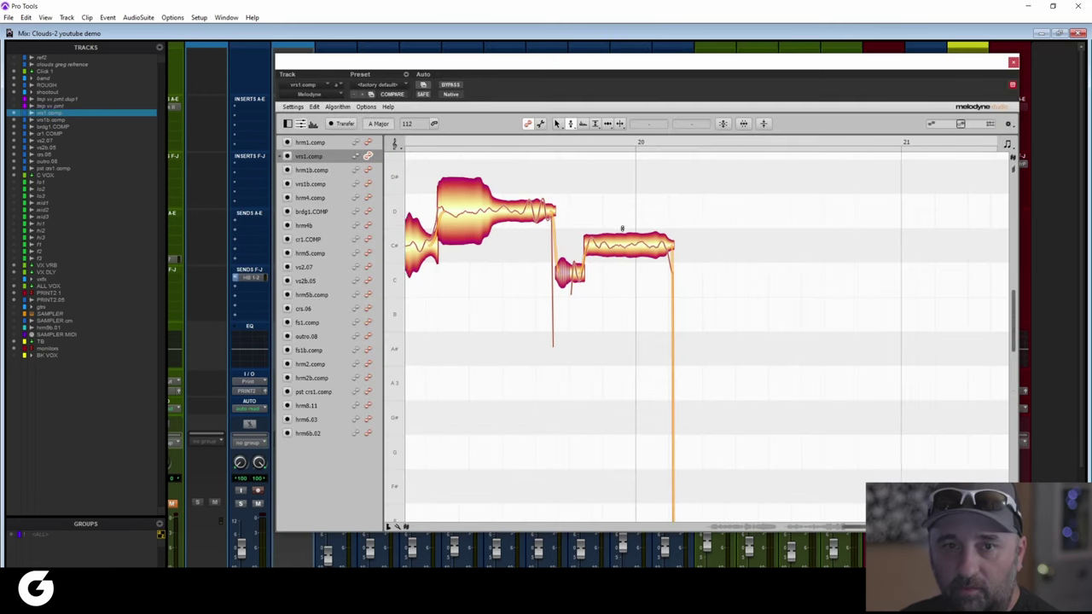
scroll(589, 256, "left", 5)
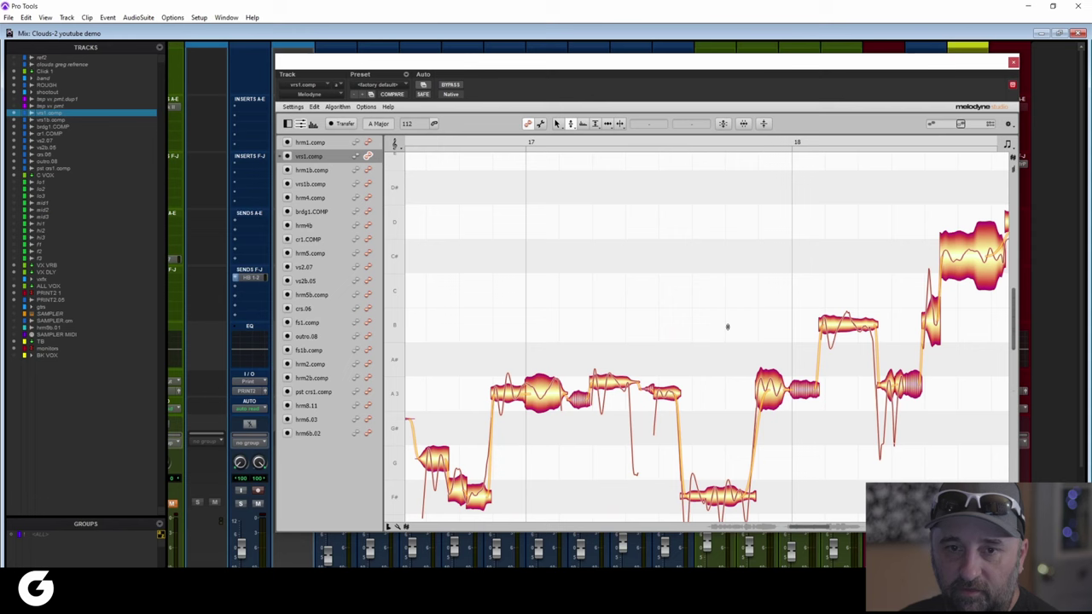
right_click(697, 319)
left_click(697, 319)
scroll(731, 346, "down", 2)
scroll(731, 347, "left", 2)
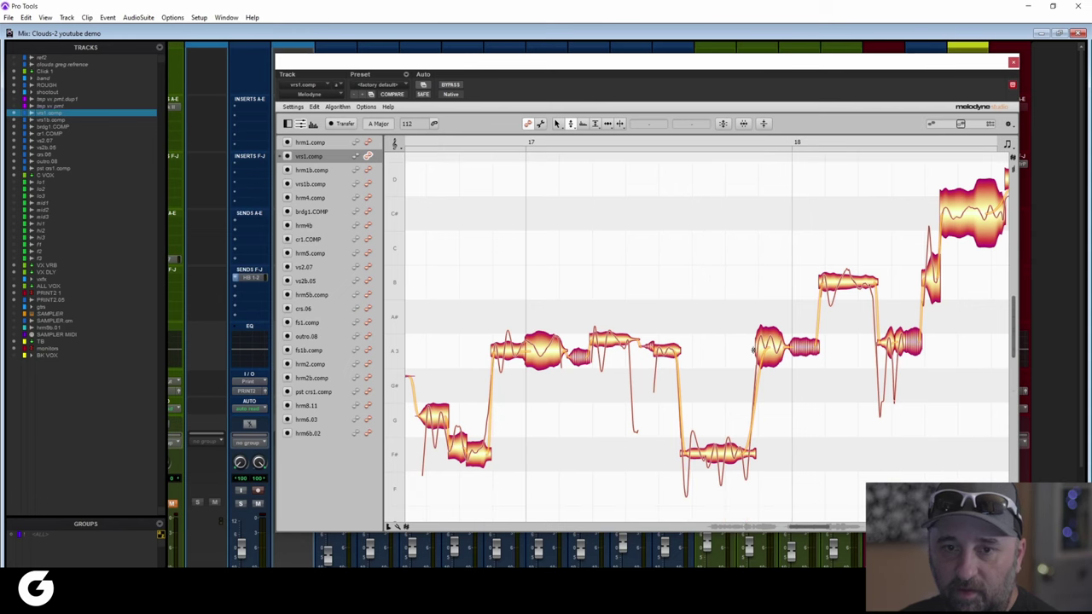
scroll(676, 339, "left", 12)
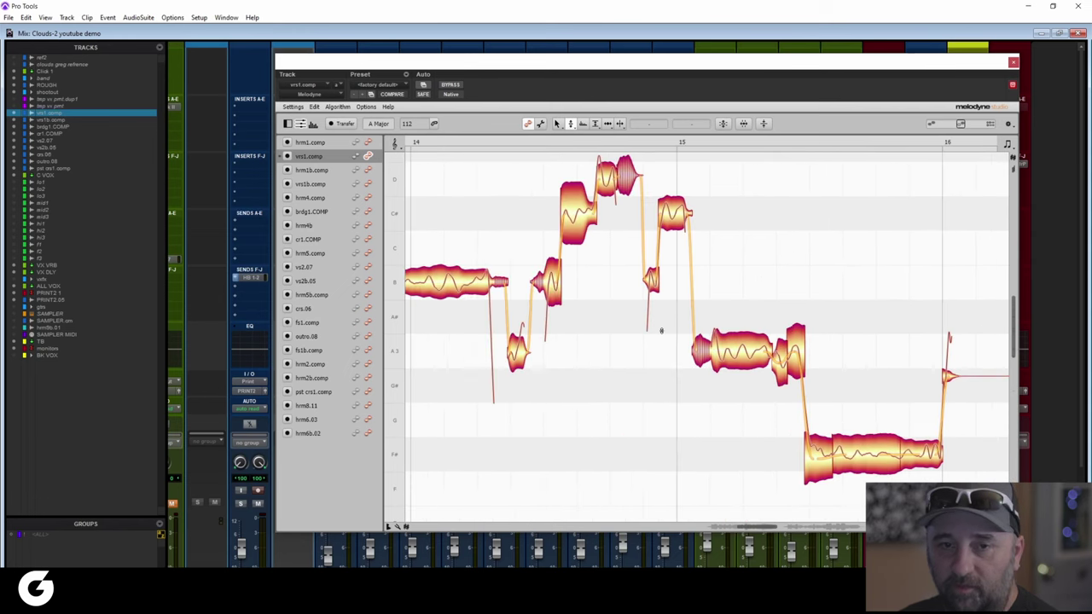
scroll(661, 326, "left", 4)
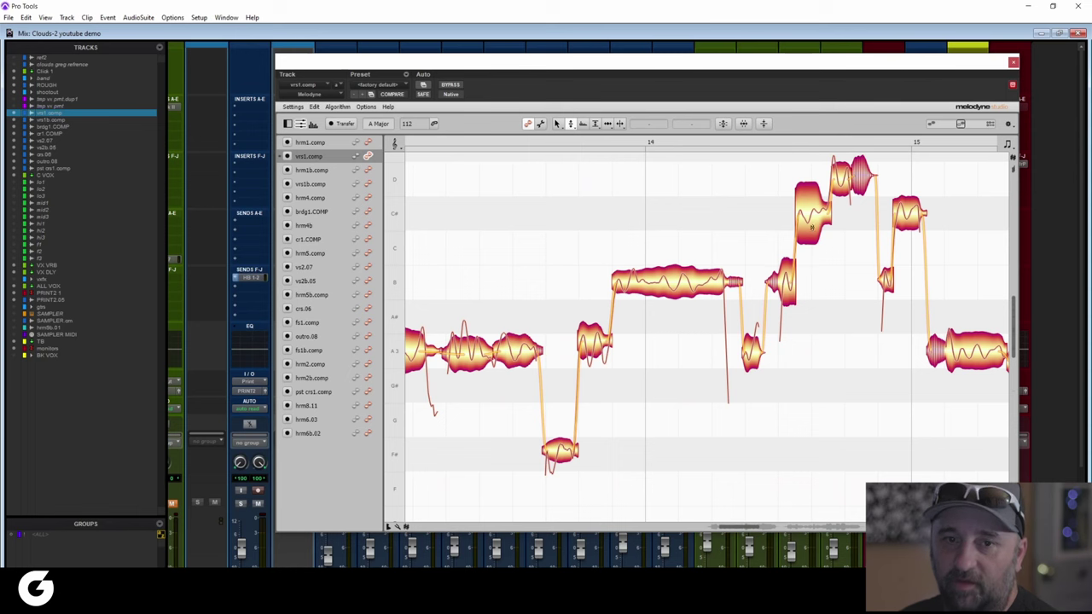
scroll(833, 211, "left", 7)
right_click(792, 207)
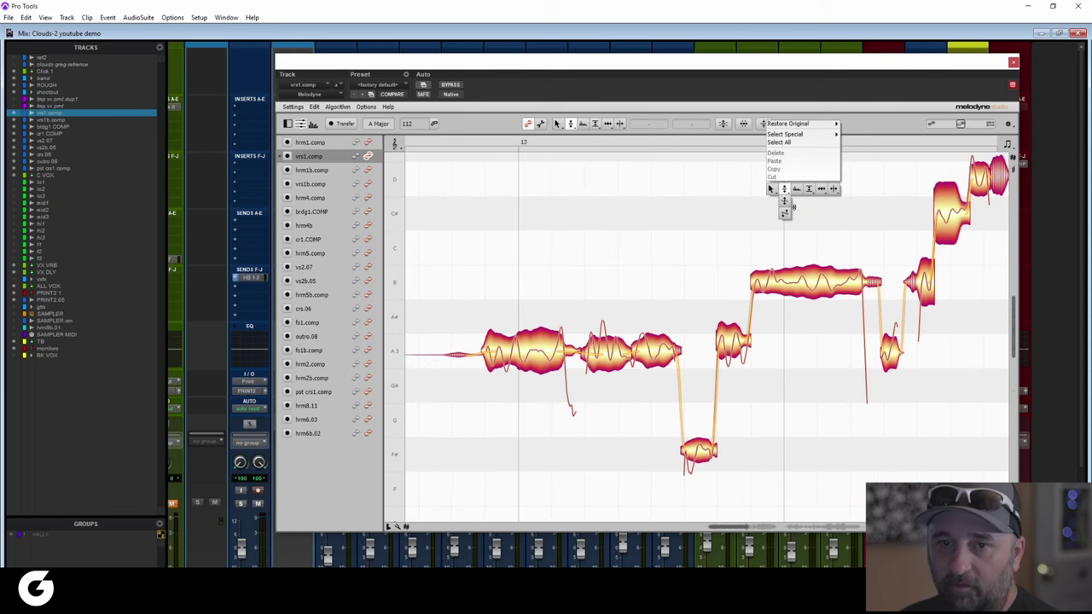
key("Escape")
scroll(794, 239, "right", 2)
Try to set the pitch modulation of the long B note before bar 14 to 40%, and undo the change
right_click(798, 258)
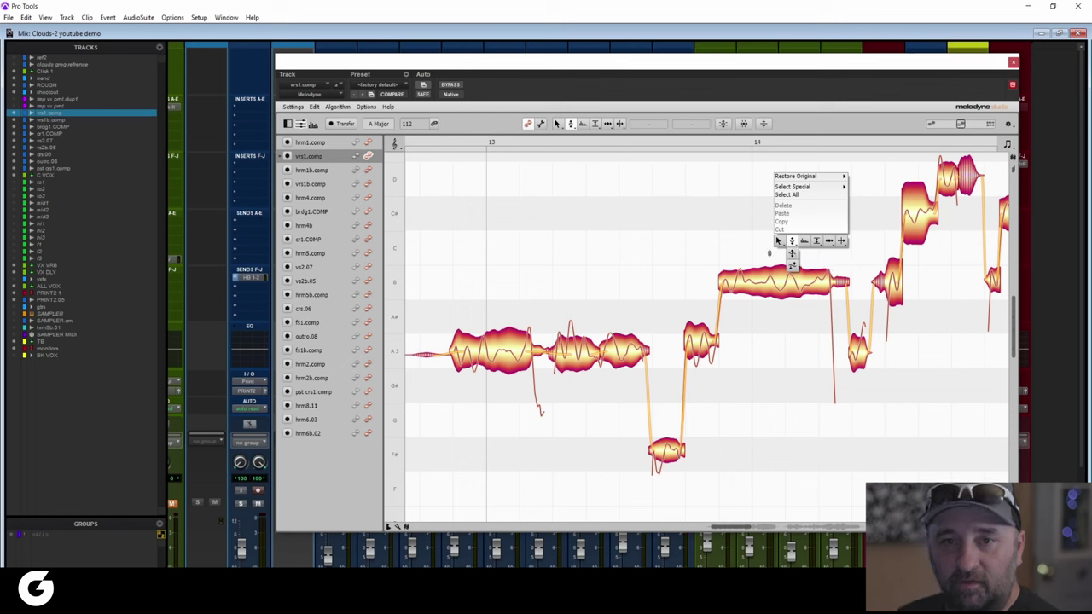
left_click(791, 255)
left_click_drag(781, 281, 782, 299)
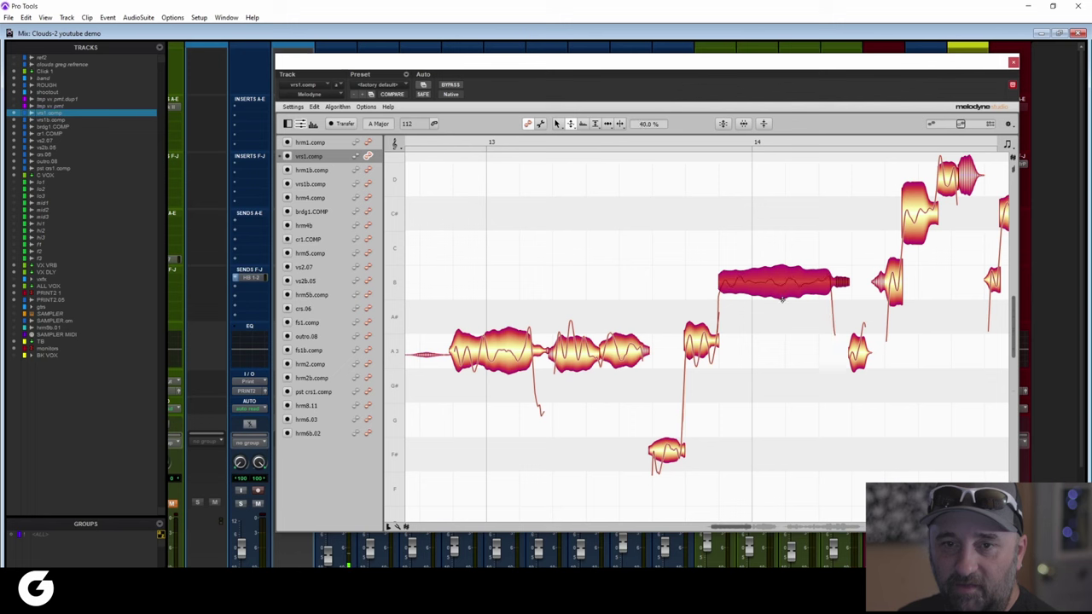
key("ctrl+z")
Adjust the long B note slightly with the Pitch Drift Tool, return to the main pitch tool, deselect the note, and close Melodyne
right_click(798, 223)
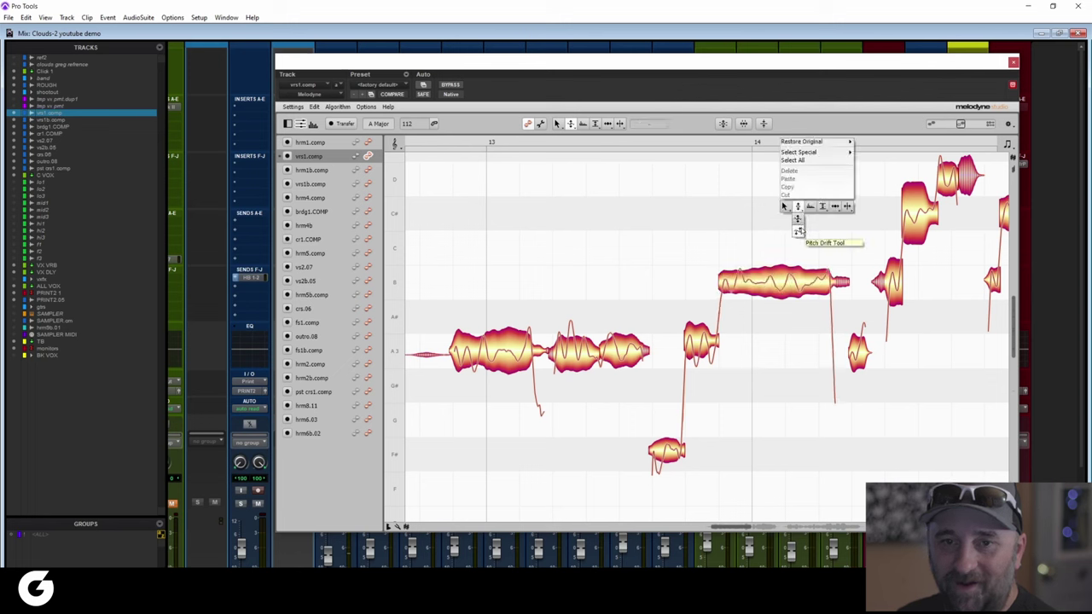
left_click(802, 227)
left_click_drag(782, 269, 781, 274)
right_click(787, 227)
left_click(786, 239)
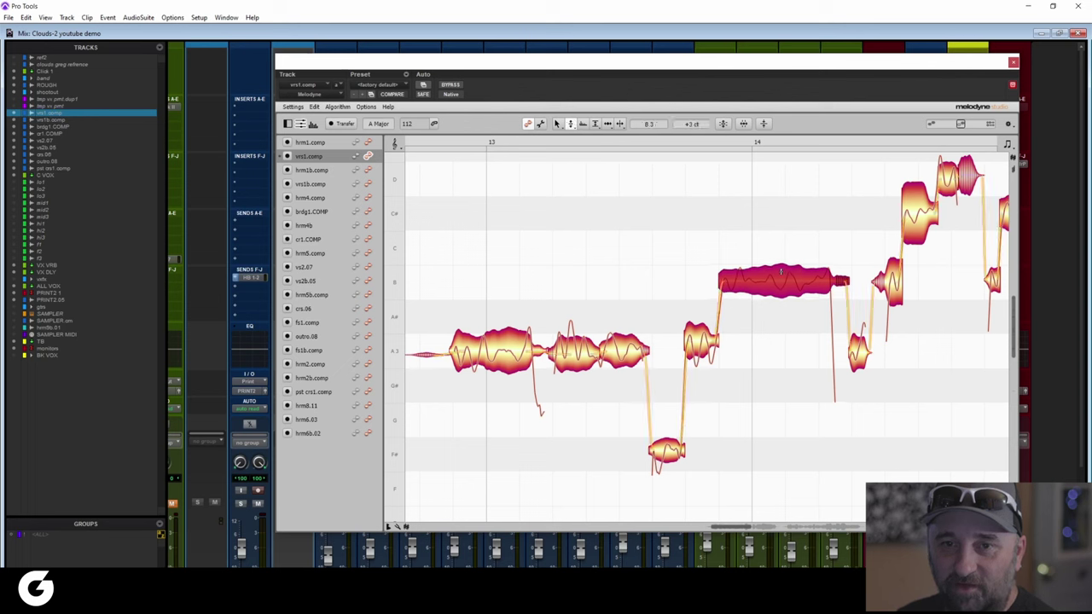
left_click(789, 237)
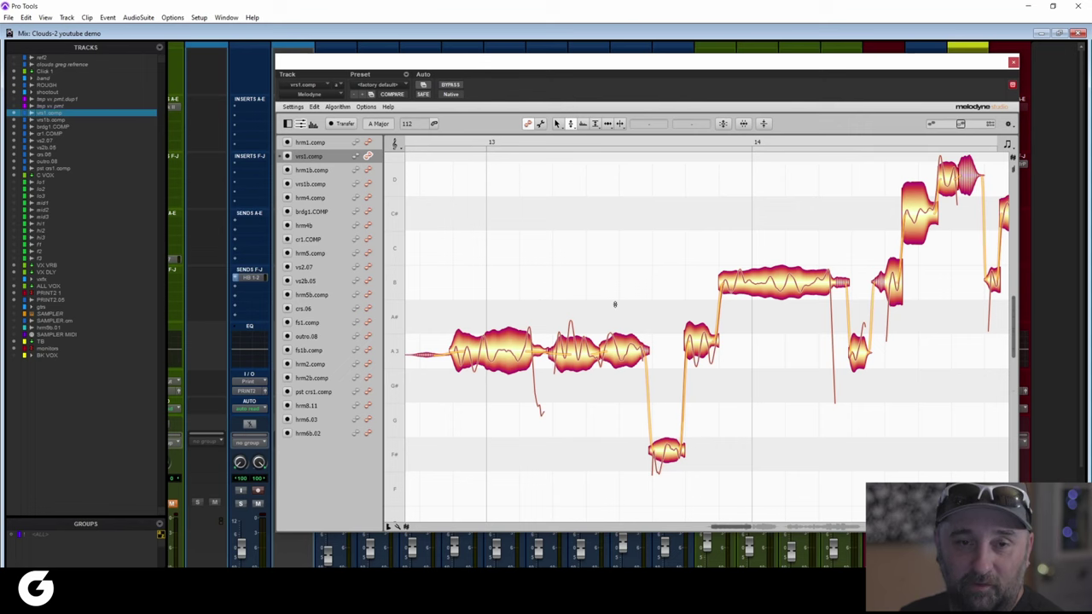
left_click(1014, 63)
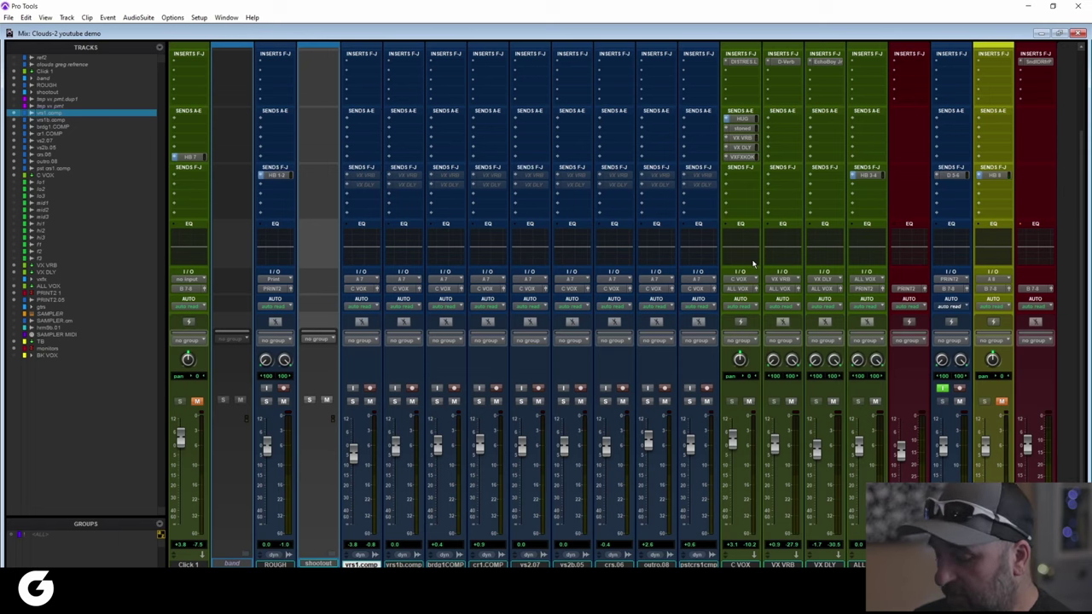
Switch to the Clouds-7 film version session and start playback from bar 13 at the v1 marker
key("ctrl+equal")
left_click(597, 280)
left_click(520, 280)
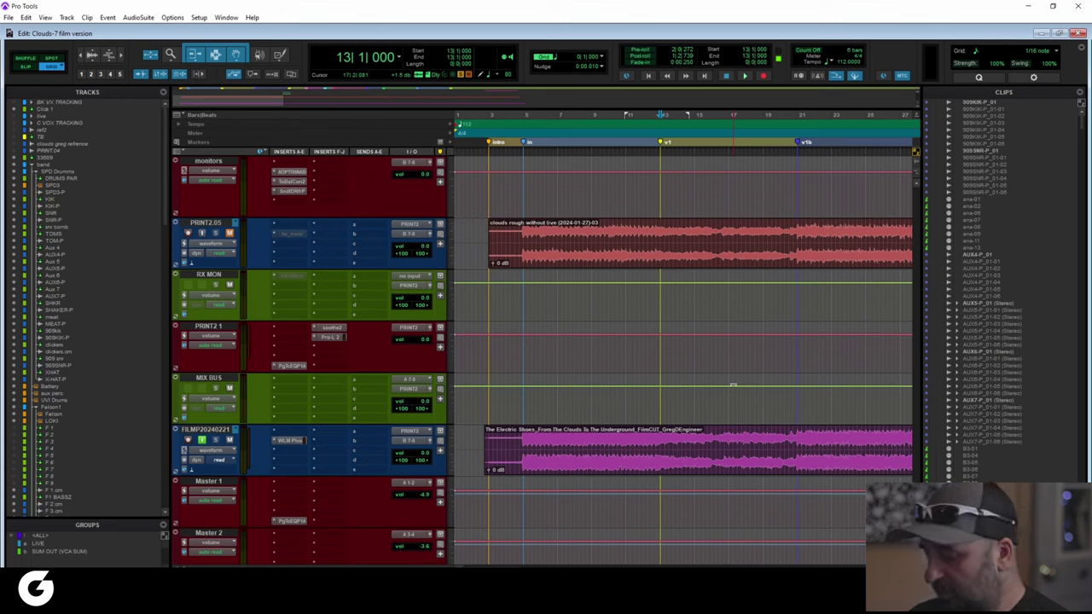
key("space")
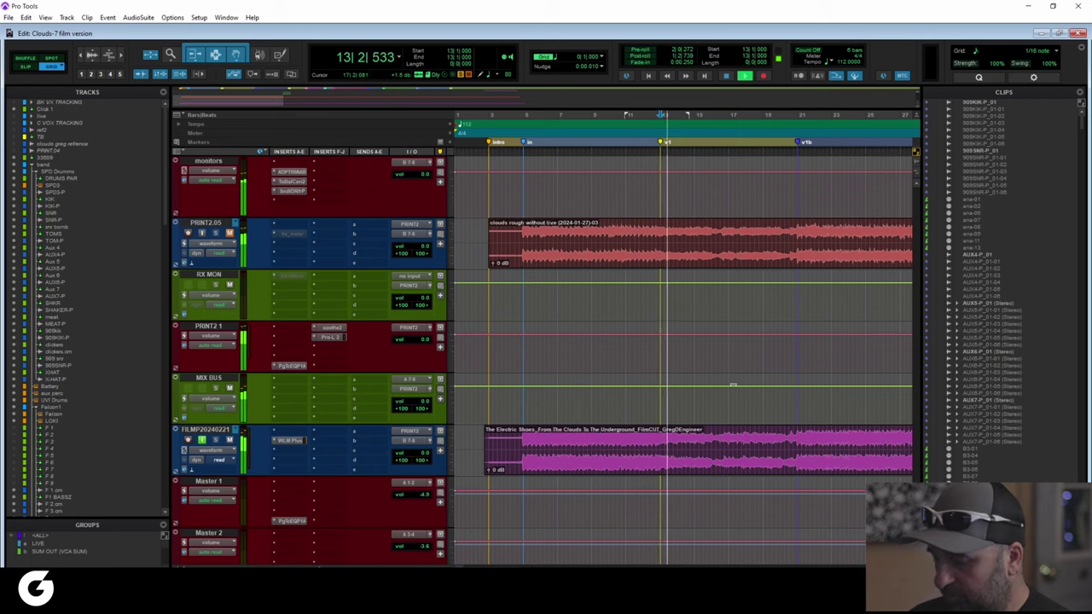
Toggle the solo on ALL VOX in the Mix window during playback to compare vocals alone with the full mix, leaving solo off
key("ctrl+equal")
scroll(526, 461, "right", 5)
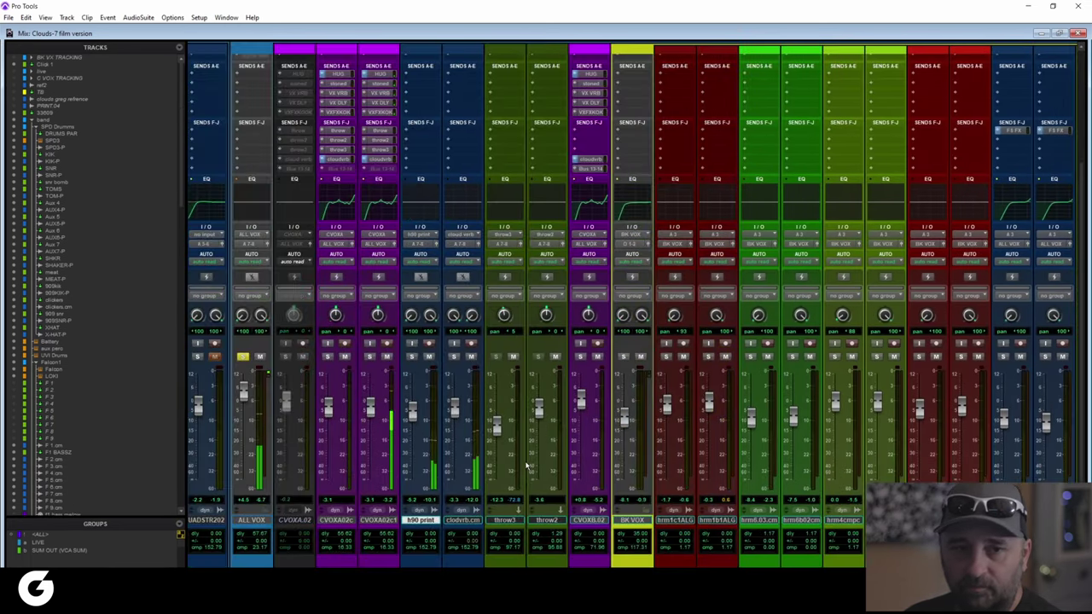
scroll(526, 461, "left", 3)
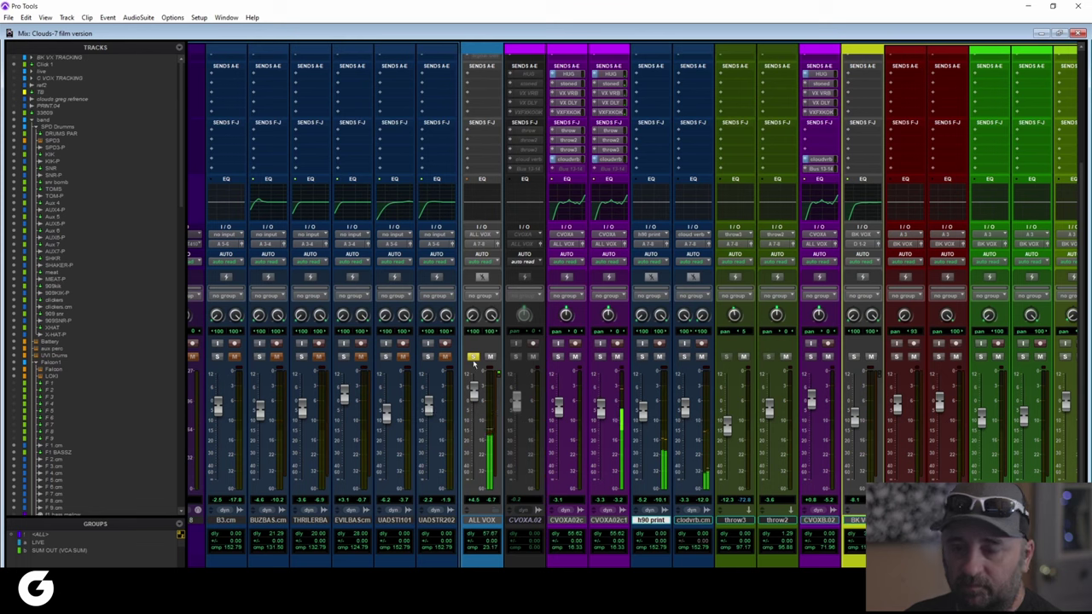
left_click(473, 357)
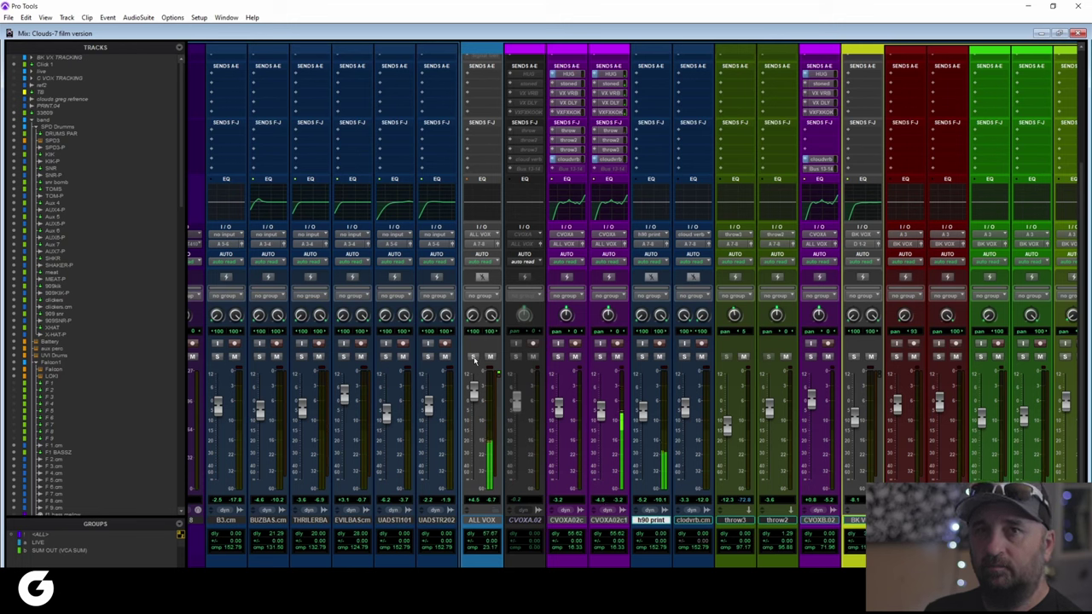
left_click(473, 357)
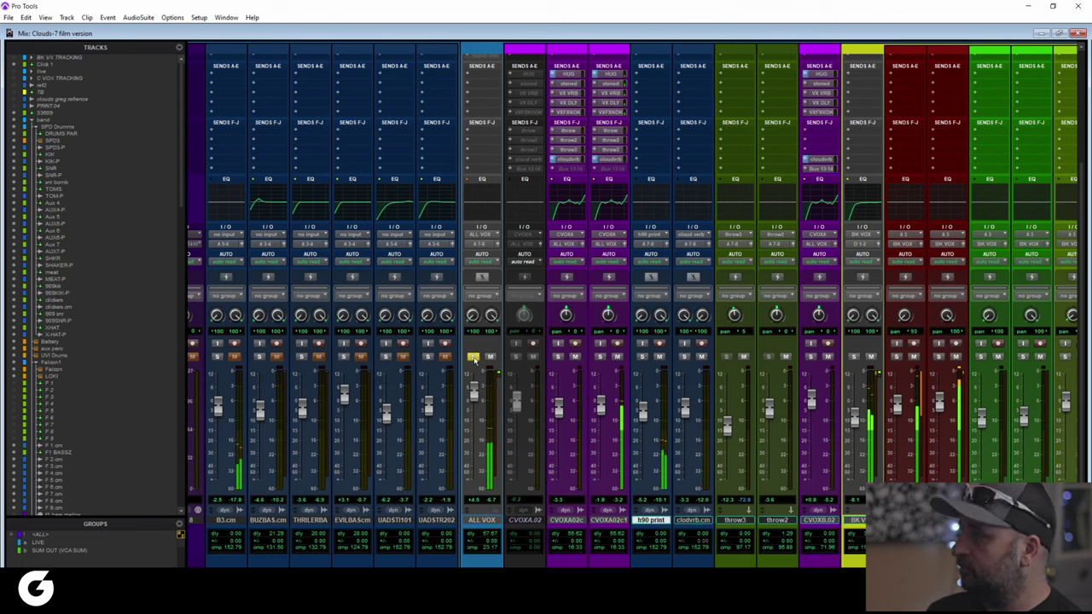
left_click(473, 357)
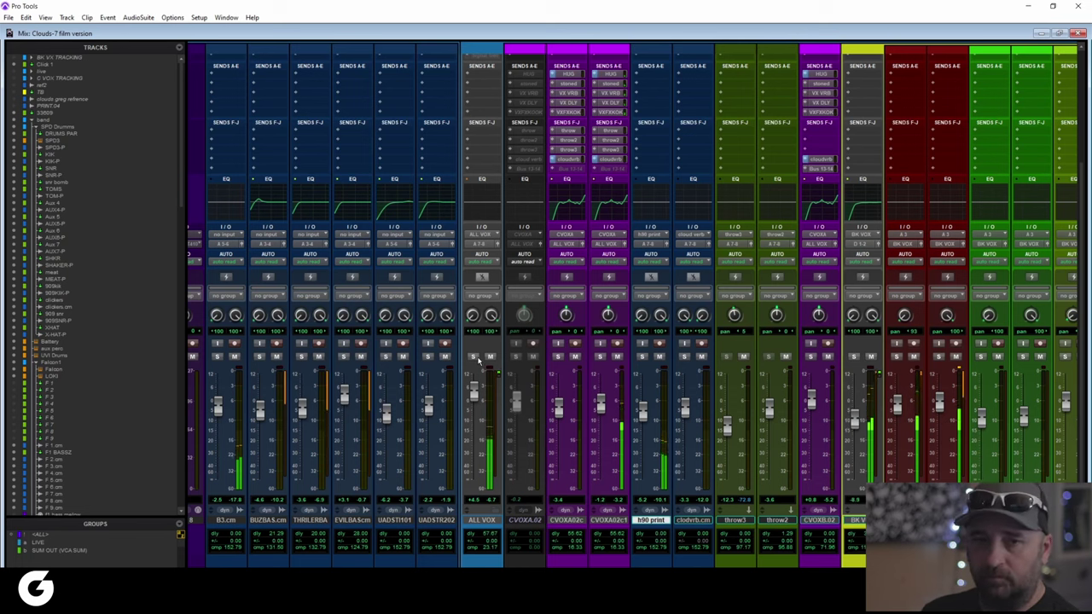
Solo and unsolo the ALL VOX submix several more times as the song plays, comparing its vocals against the full mix
left_click(474, 357)
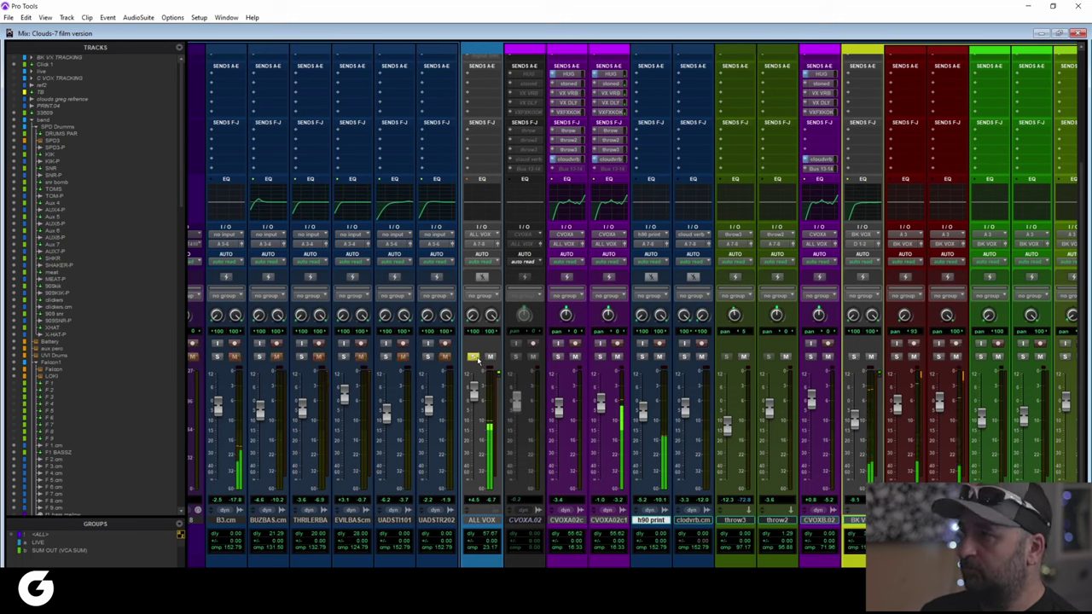
left_click(475, 357)
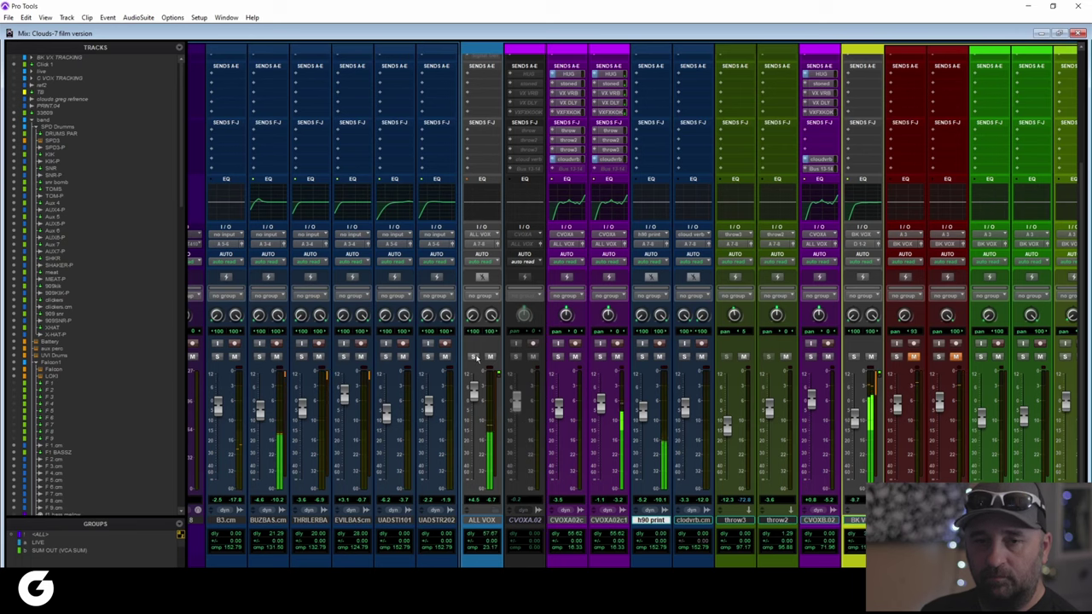
scroll(477, 358, "right", 1)
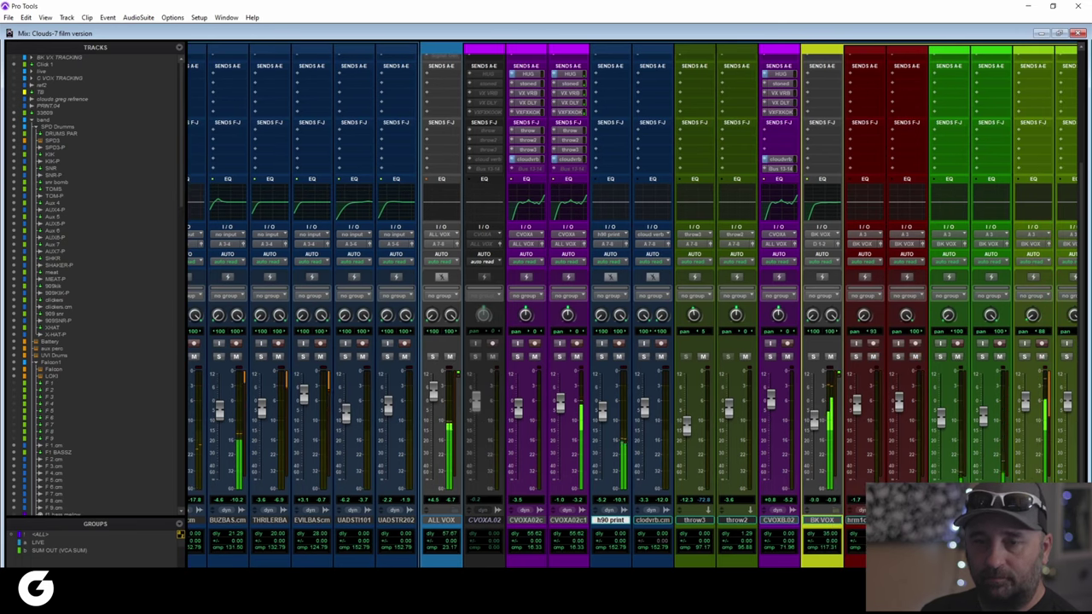
scroll(633, 305, "right", 2)
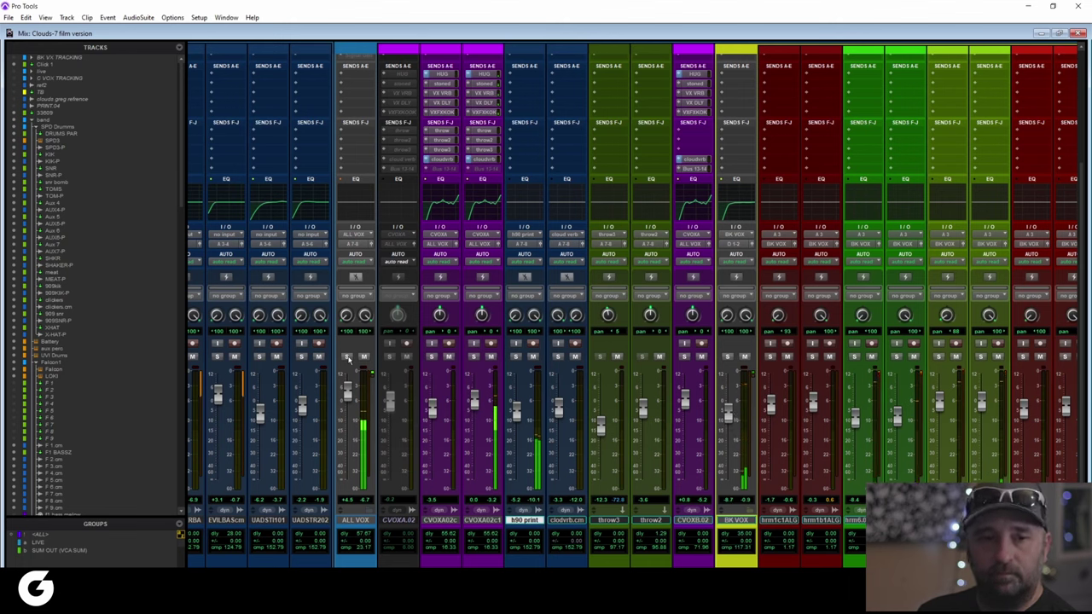
left_click(347, 357)
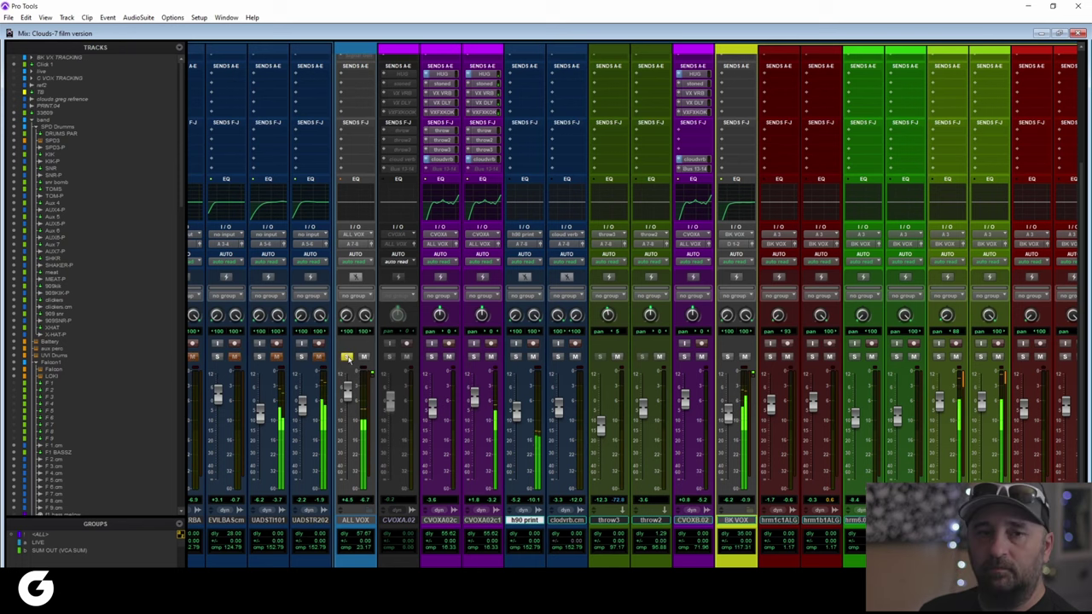
left_click(347, 358)
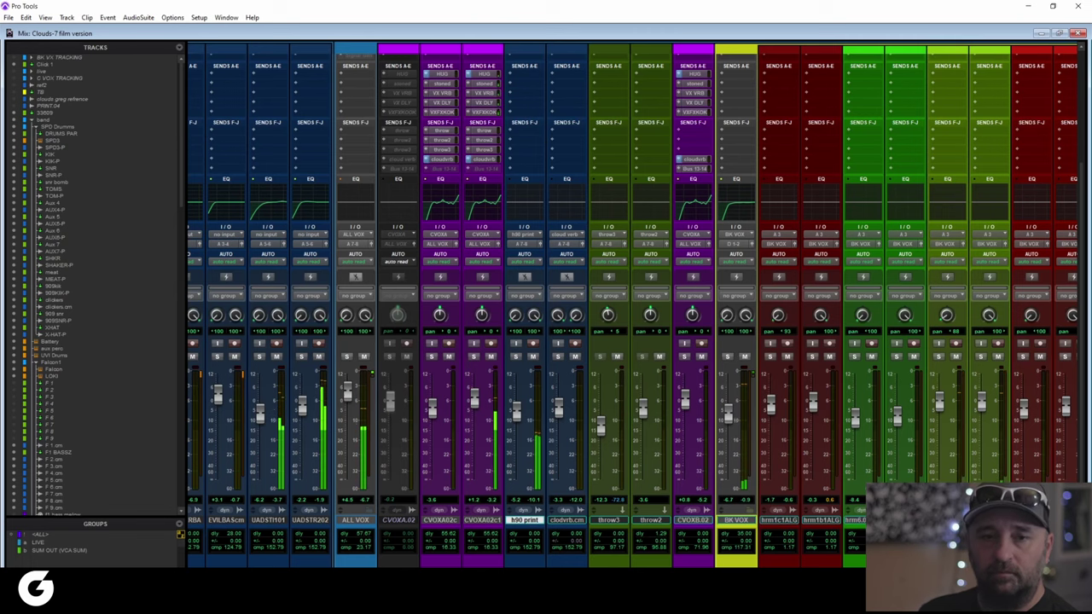
scroll(632, 305, "left", 1)
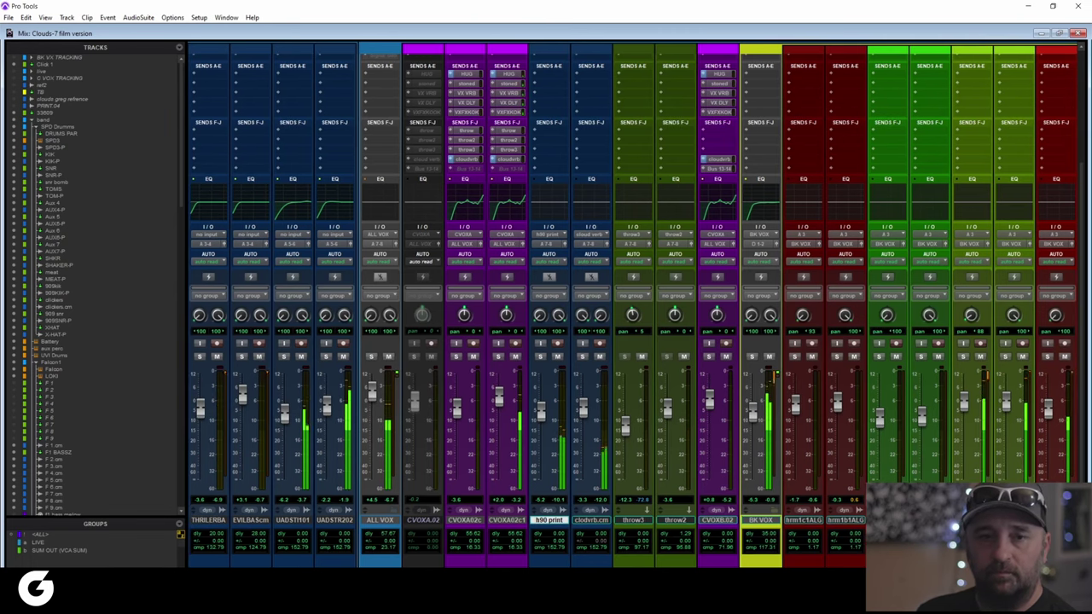
scroll(632, 304, "right", 1)
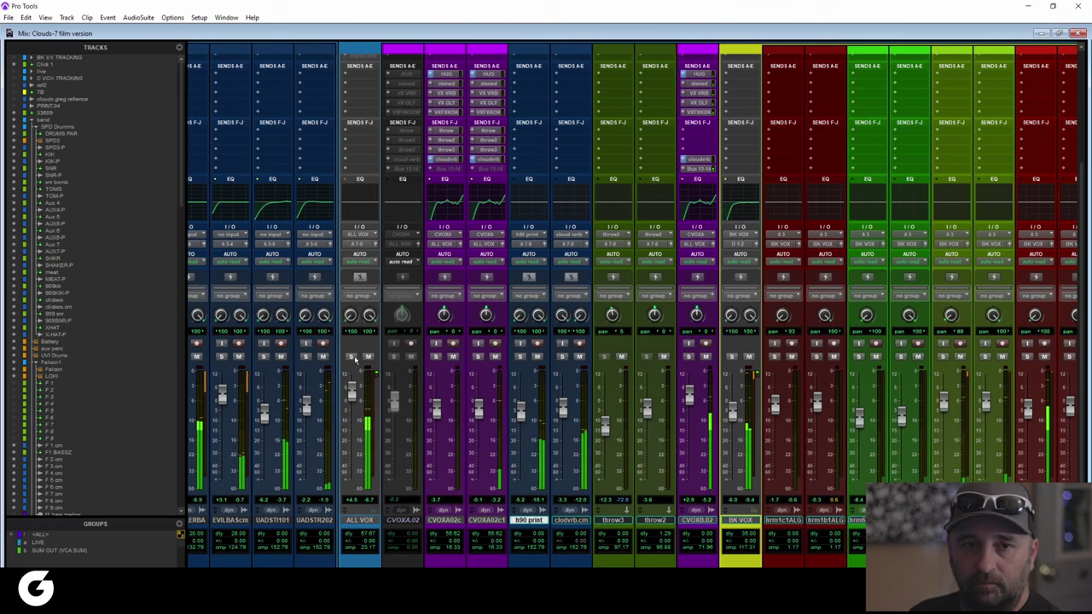
left_click(350, 357)
left_click(351, 356)
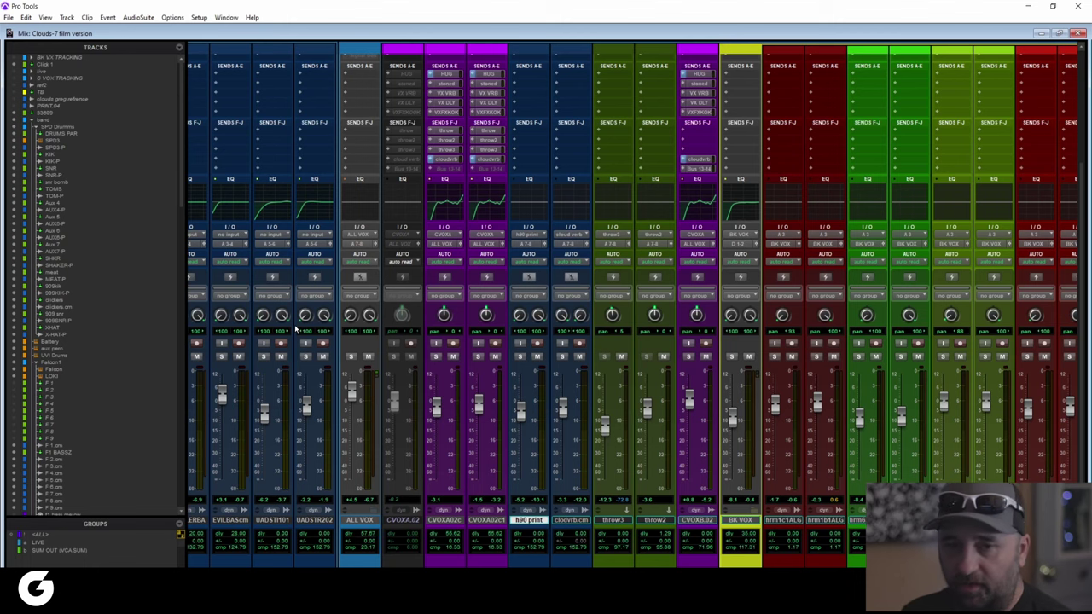
Inspect the H3000 Factory micropitch shift settings on the VX FX KOOK effects track and close the plug-in
scroll(433, 341, "right", 4)
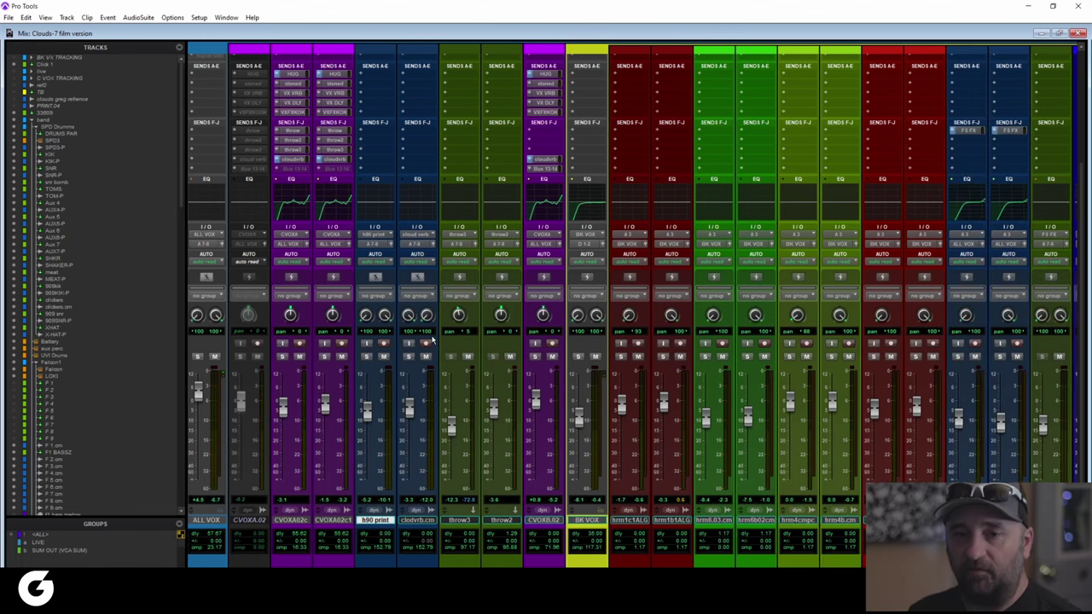
scroll(503, 392, "right", 15)
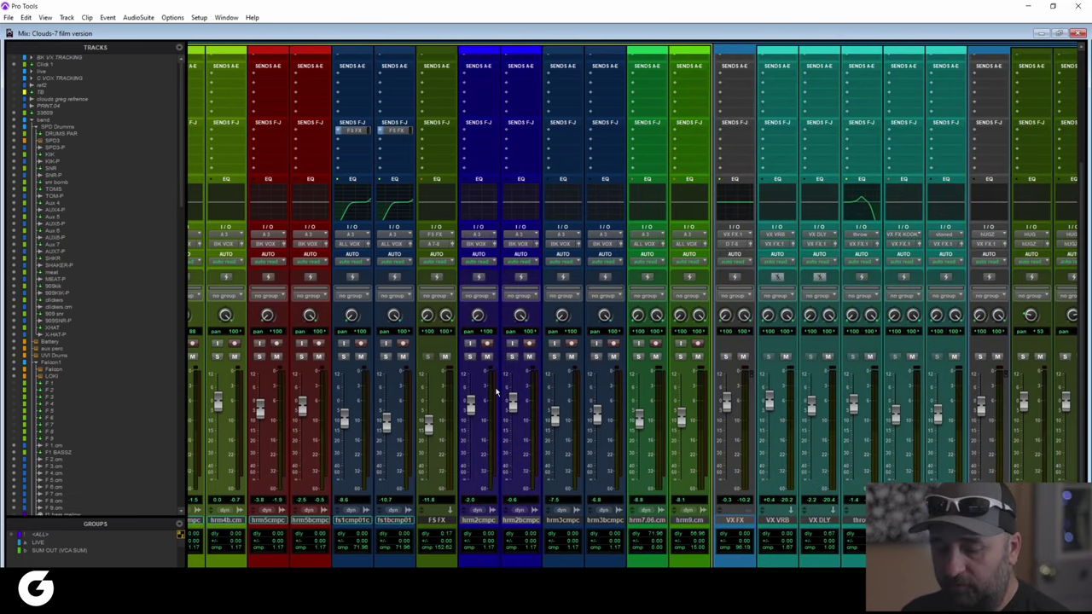
scroll(493, 388, "right", 4)
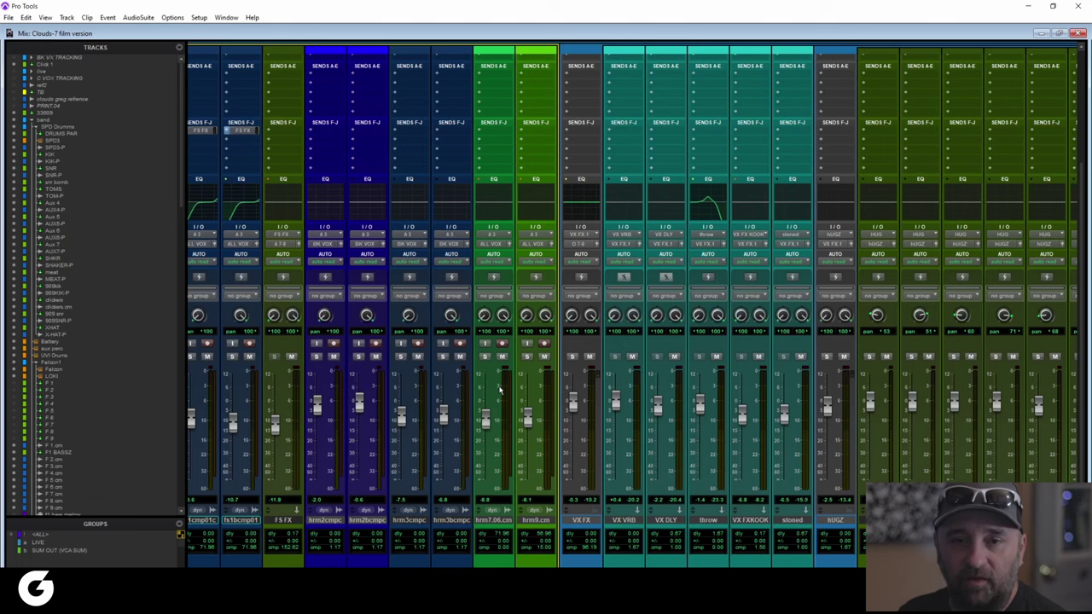
scroll(719, 386, "up", 3)
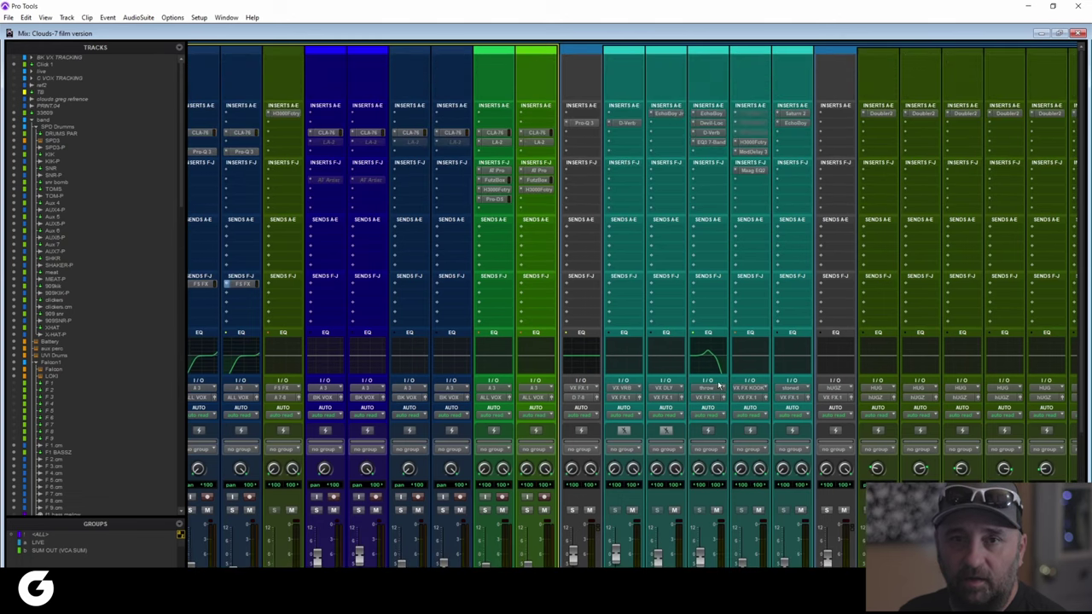
left_click(754, 144)
left_click_drag(348, 80, 358, 81)
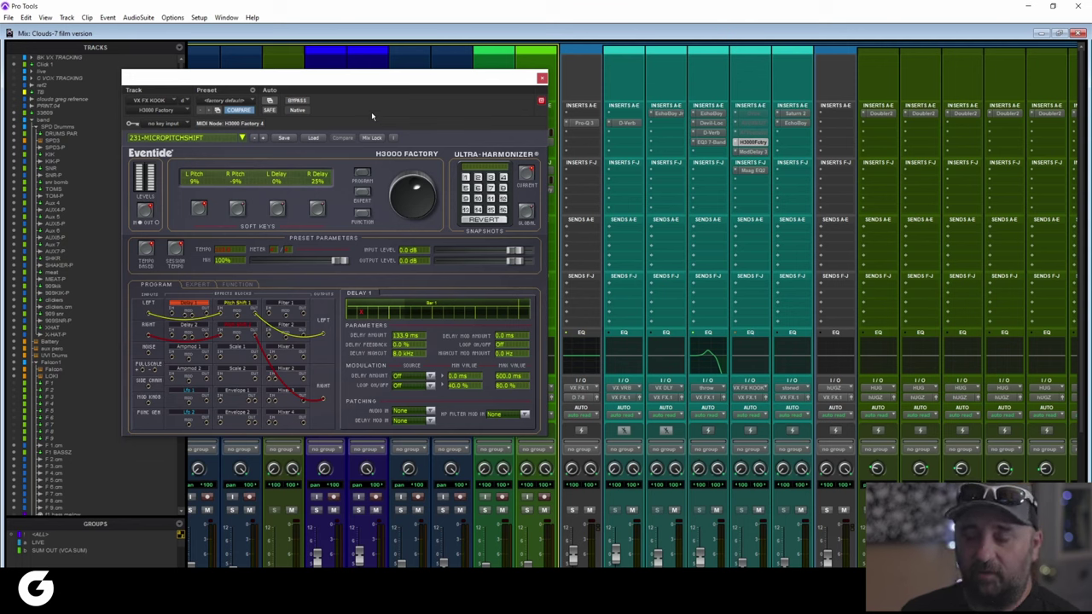
left_click(542, 79)
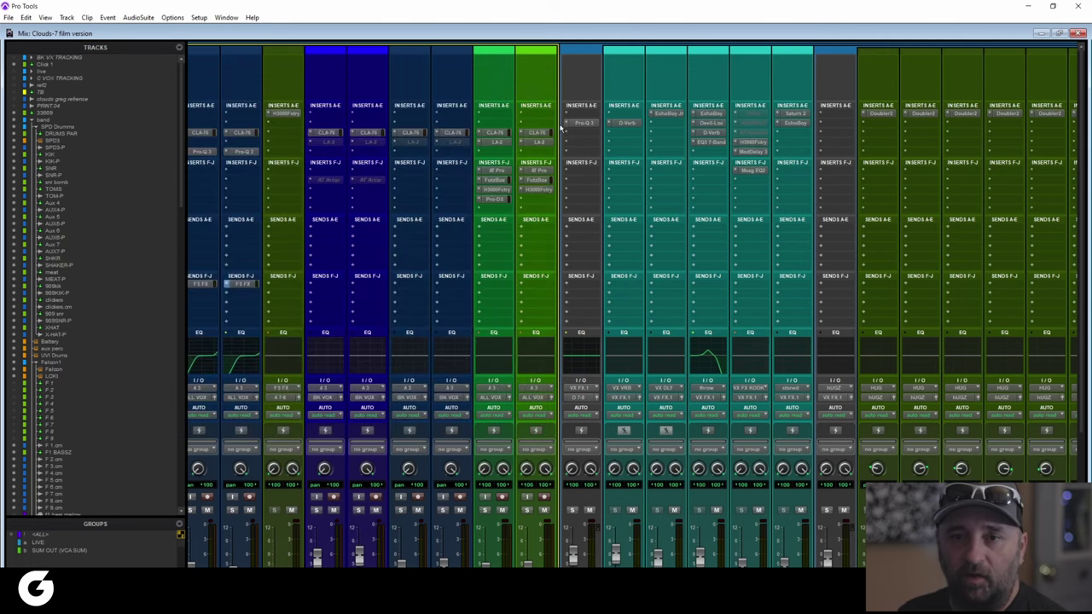
Review the HUG doubler tracks and inspect the Doubler2 settings on the first one, closing the plug-in
scroll(689, 240, "right", 3)
scroll(700, 247, "down", 2)
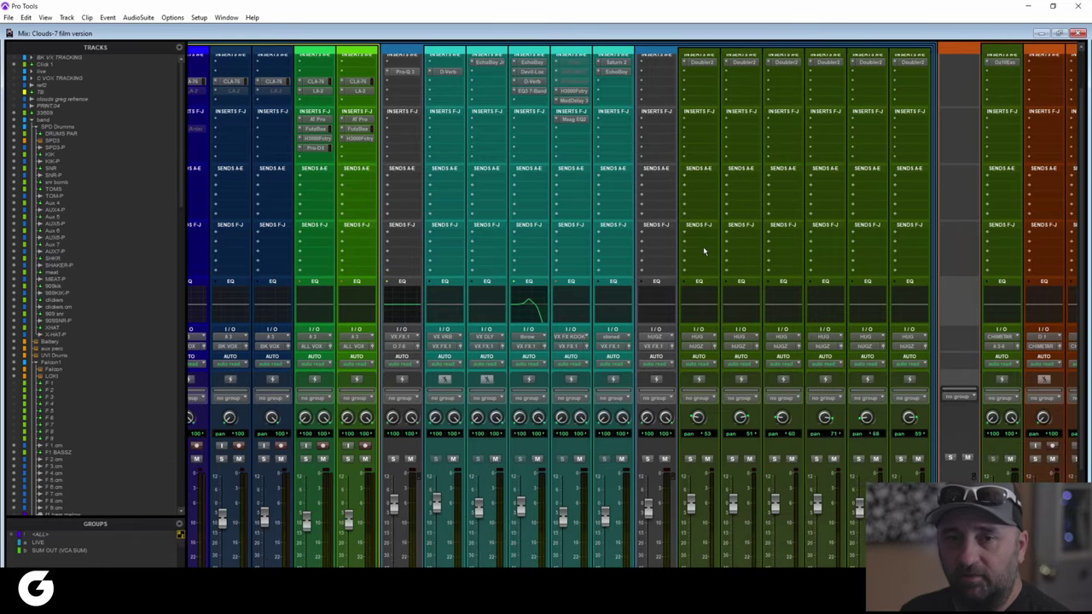
scroll(704, 251, "down", 2)
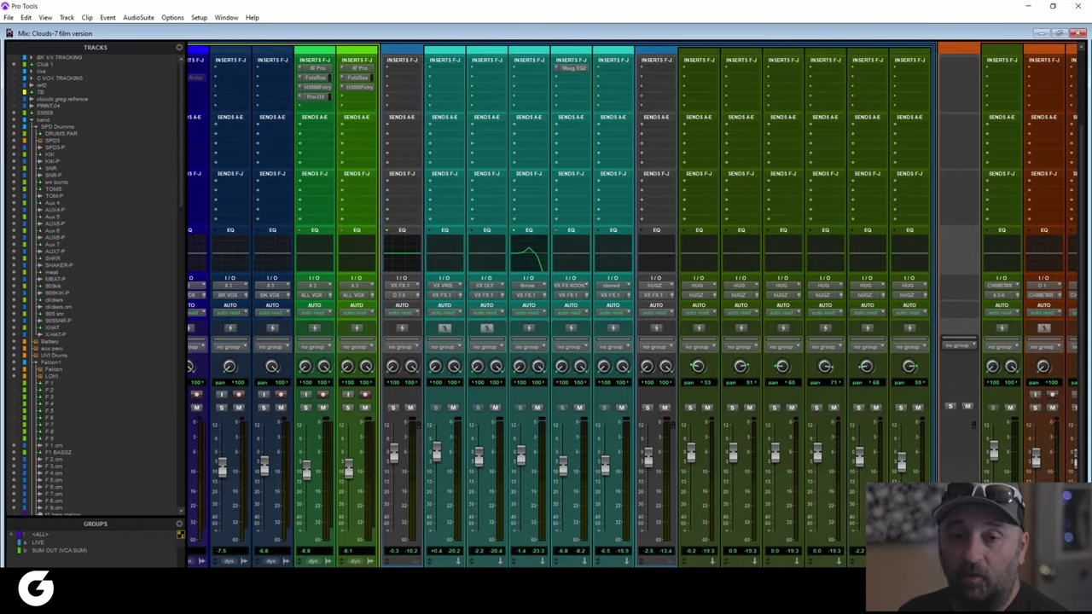
scroll(712, 517, "up", 4)
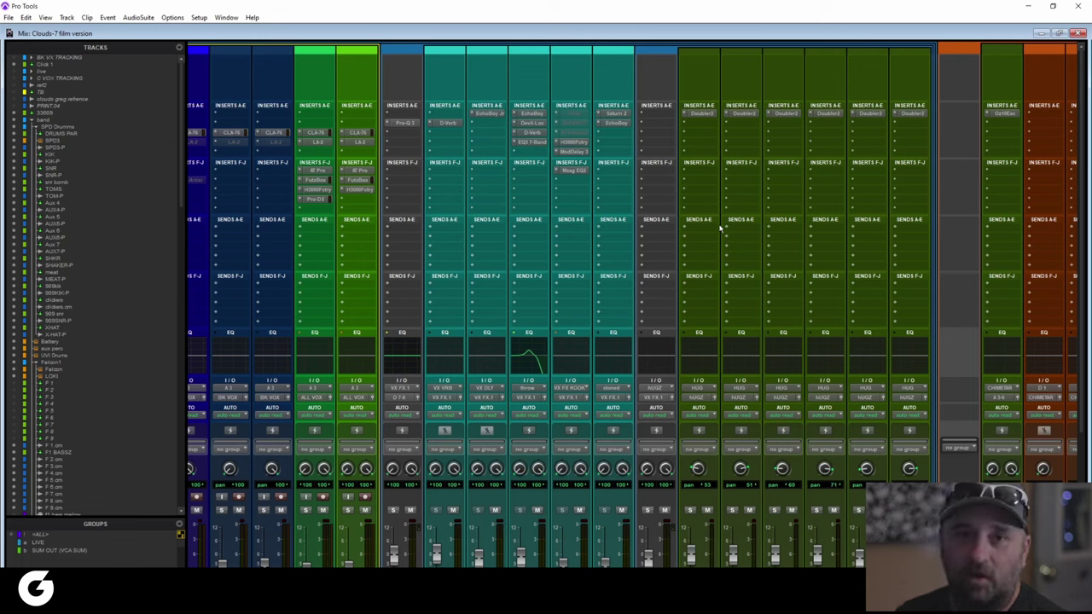
left_click(700, 114)
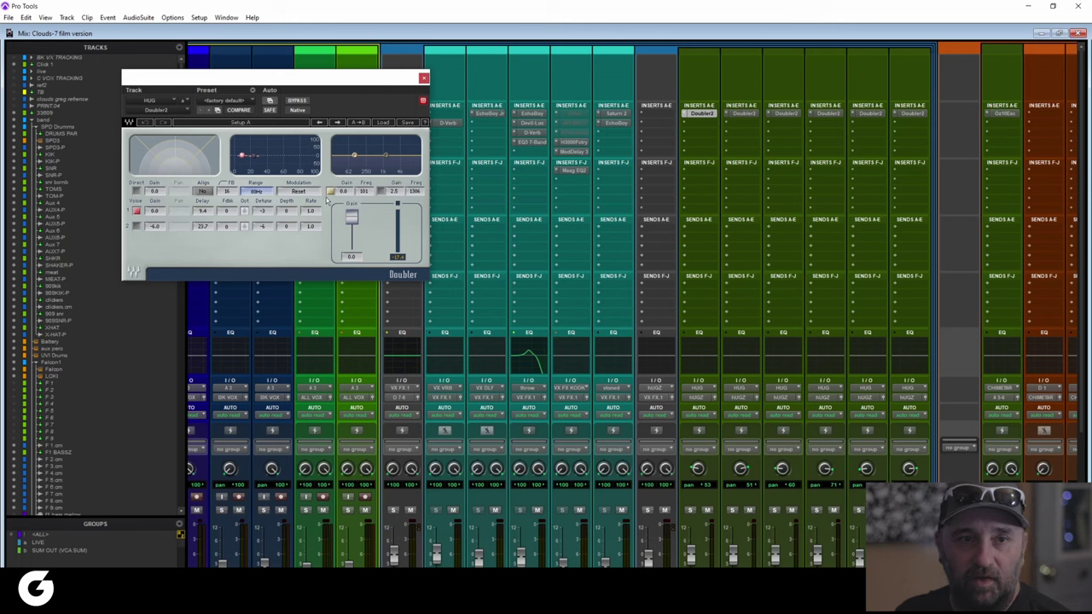
left_click(424, 78)
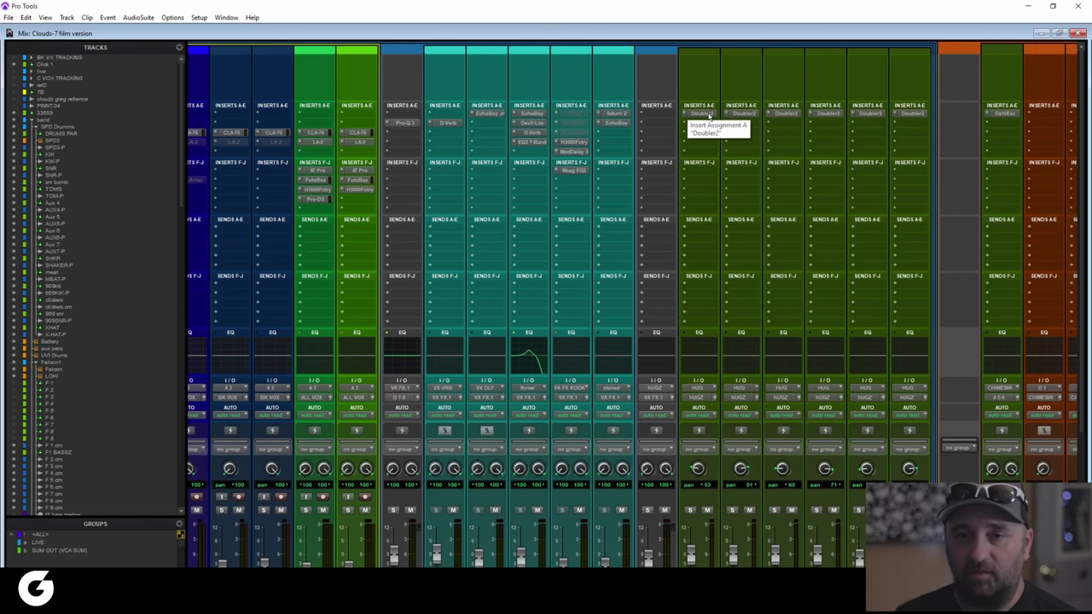
Select the h90 print track and audition it in solo during playback, leaving its solo off
scroll(651, 180, "left", 3)
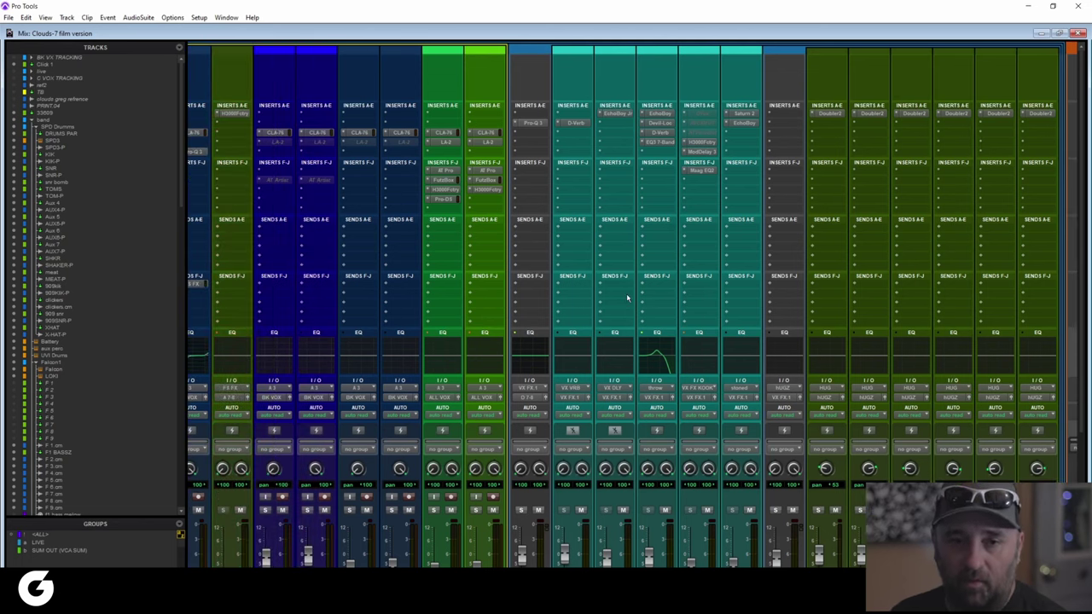
scroll(636, 256, "down", 3)
scroll(624, 328, "left", 4)
scroll(623, 328, "down", 3)
scroll(624, 328, "left", 3)
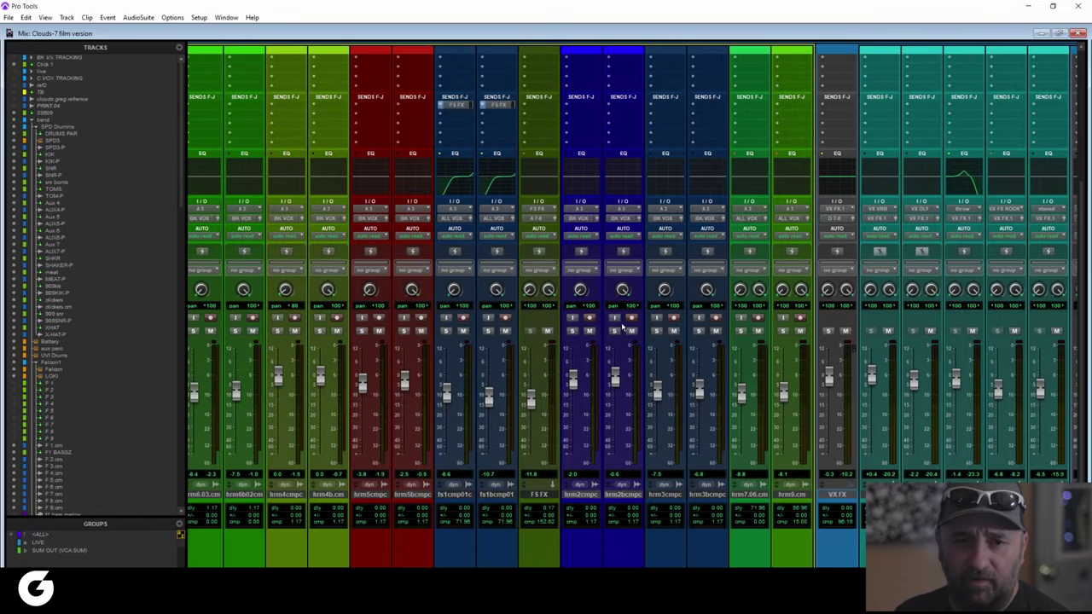
scroll(623, 327, "left", 10)
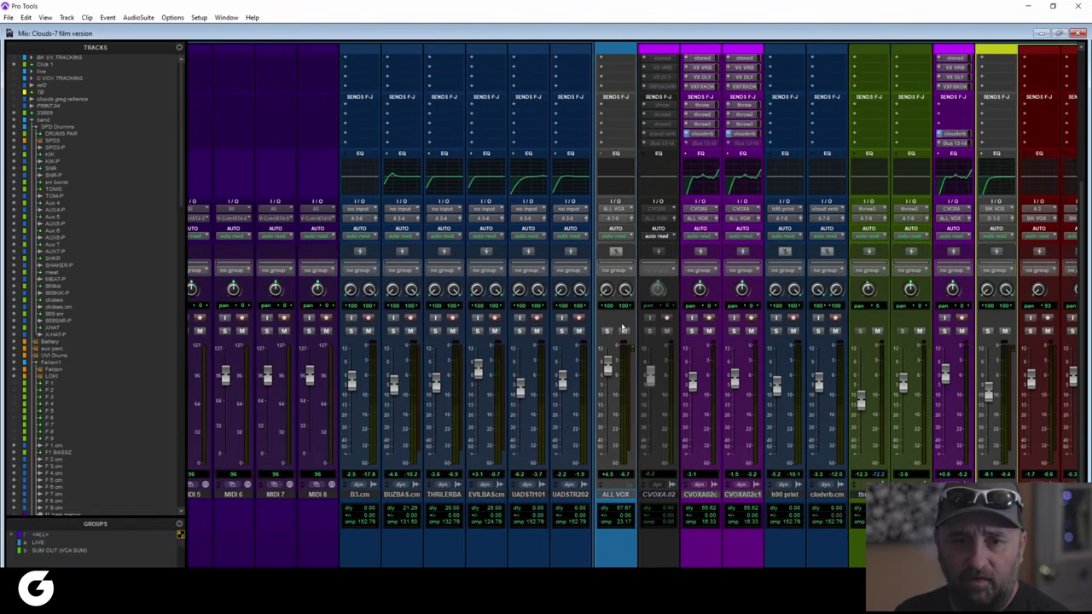
scroll(623, 327, "right", 4)
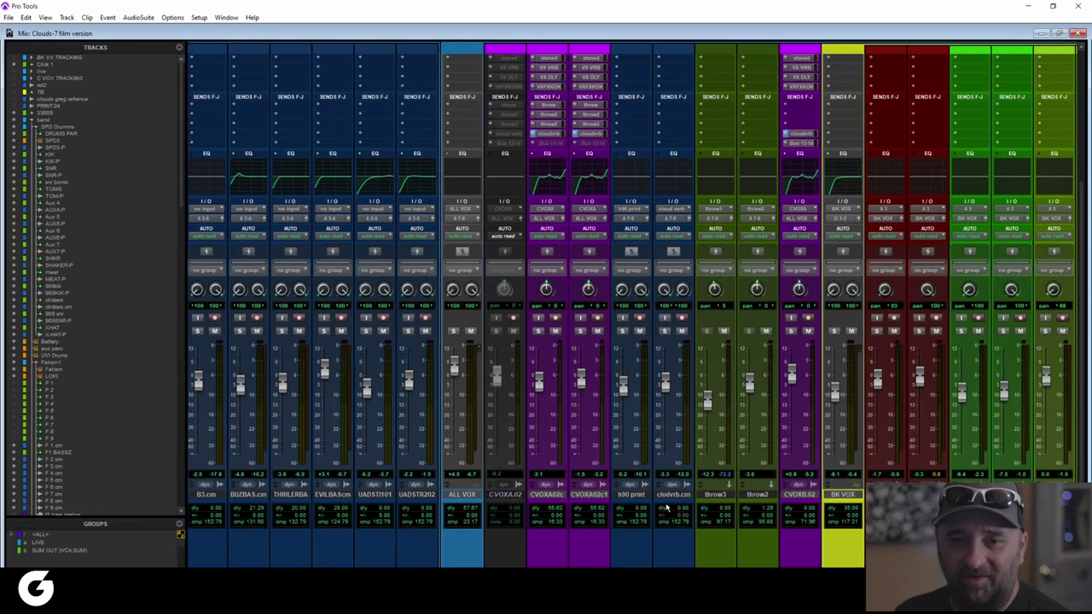
left_click(641, 496)
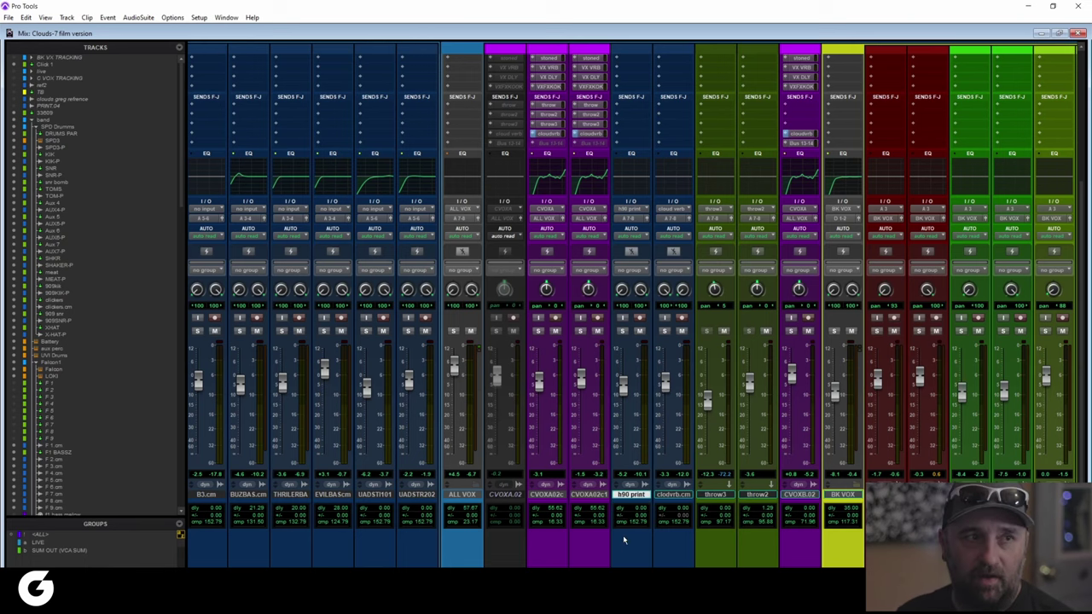
scroll(622, 535, "up", 2)
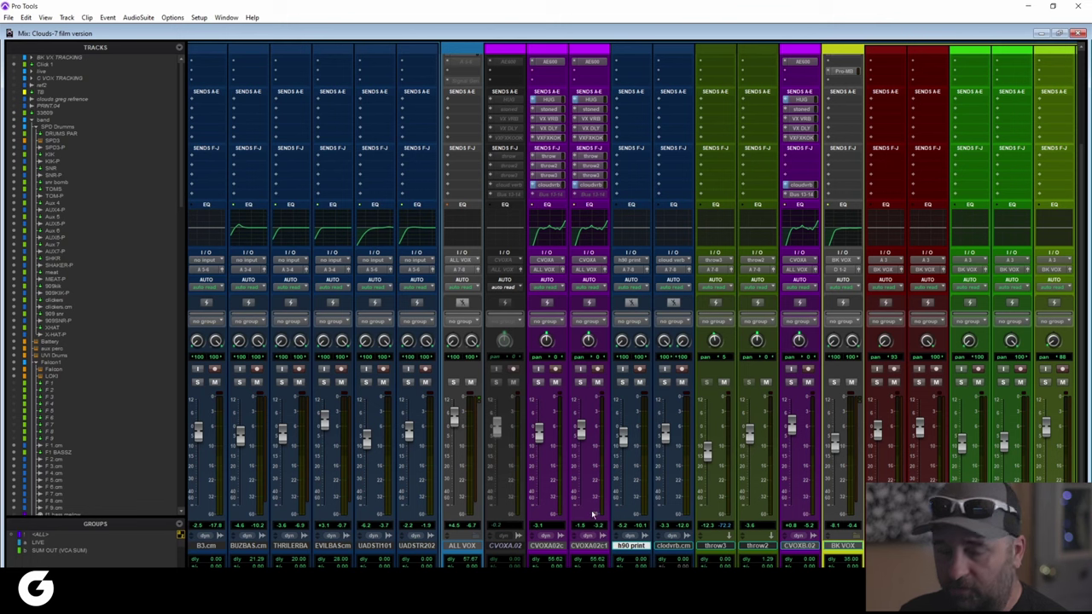
left_click(623, 383)
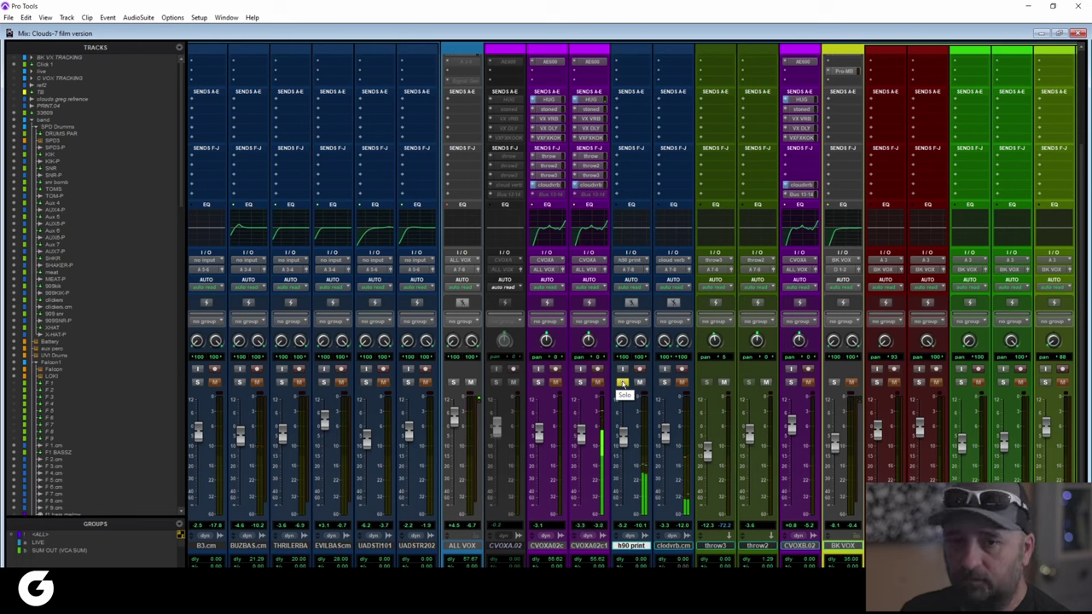
left_click(624, 383)
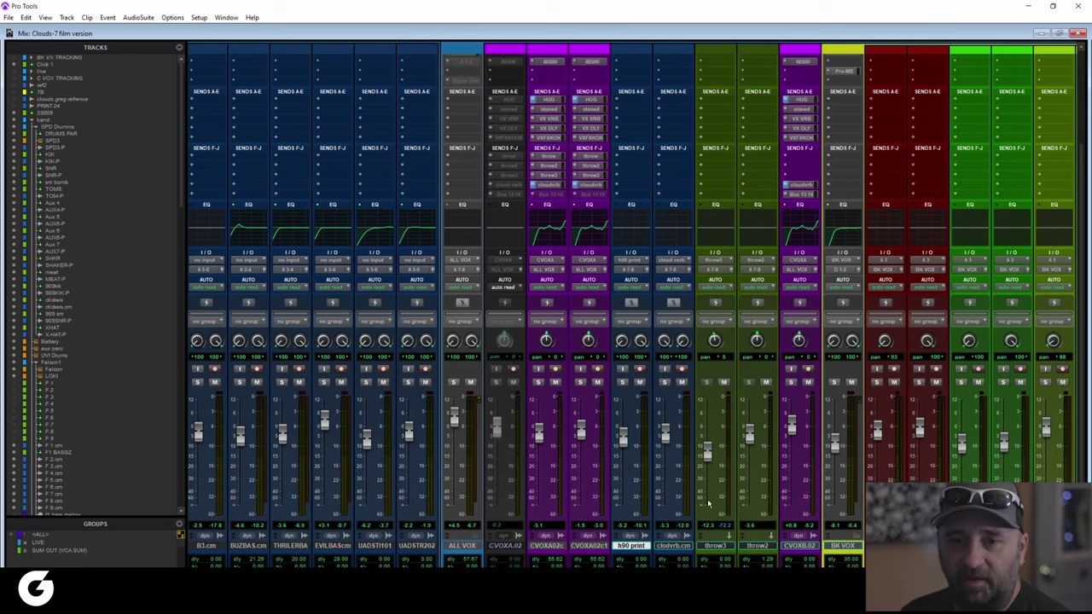
Inspect the D-Verb on the VX VRB track and the EchoBoy Jr on the VX DLY track, closing each plug-in
scroll(696, 522, "right", 15)
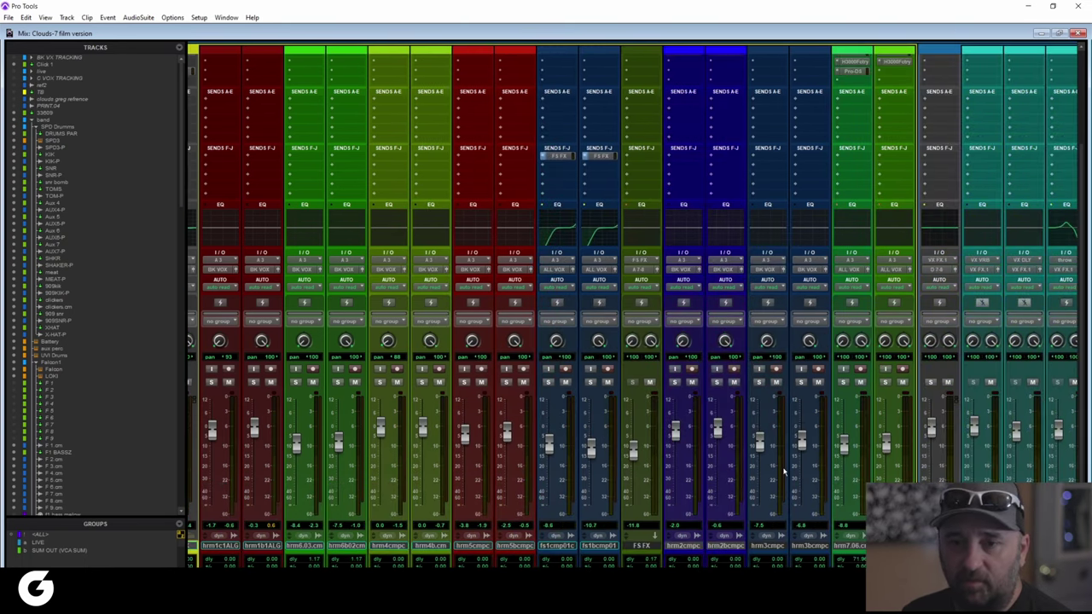
scroll(783, 470, "right", 10)
scroll(715, 128, "up", 3)
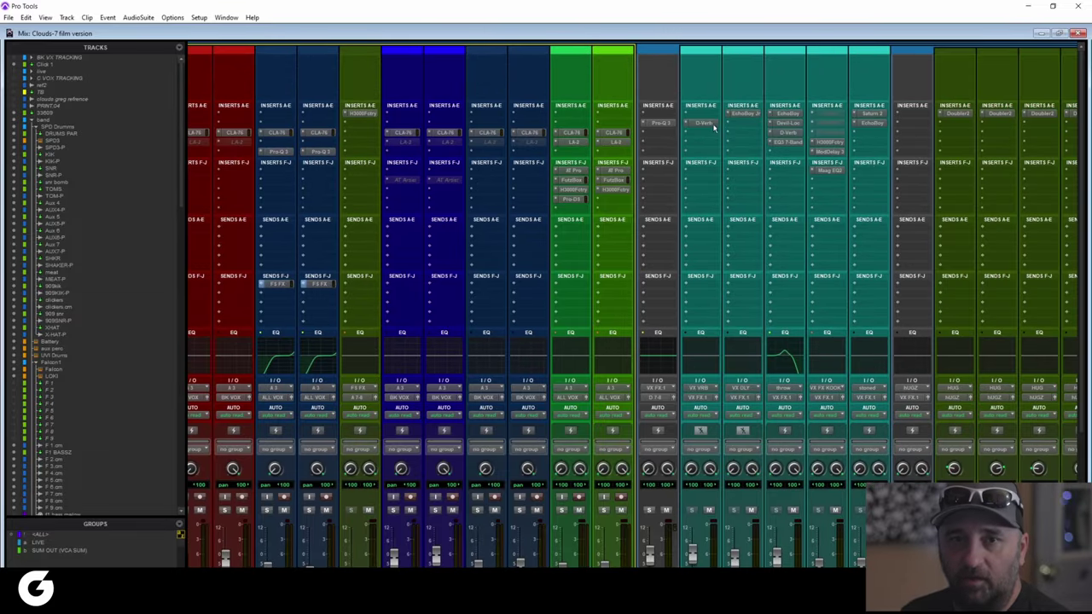
left_click(713, 125)
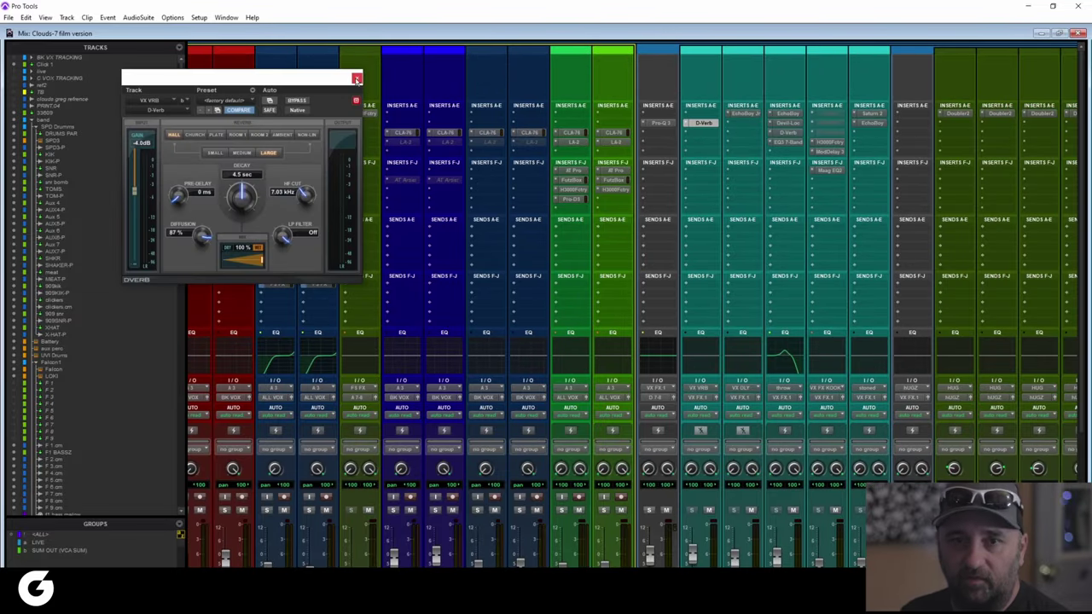
left_click(356, 78)
left_click(742, 112)
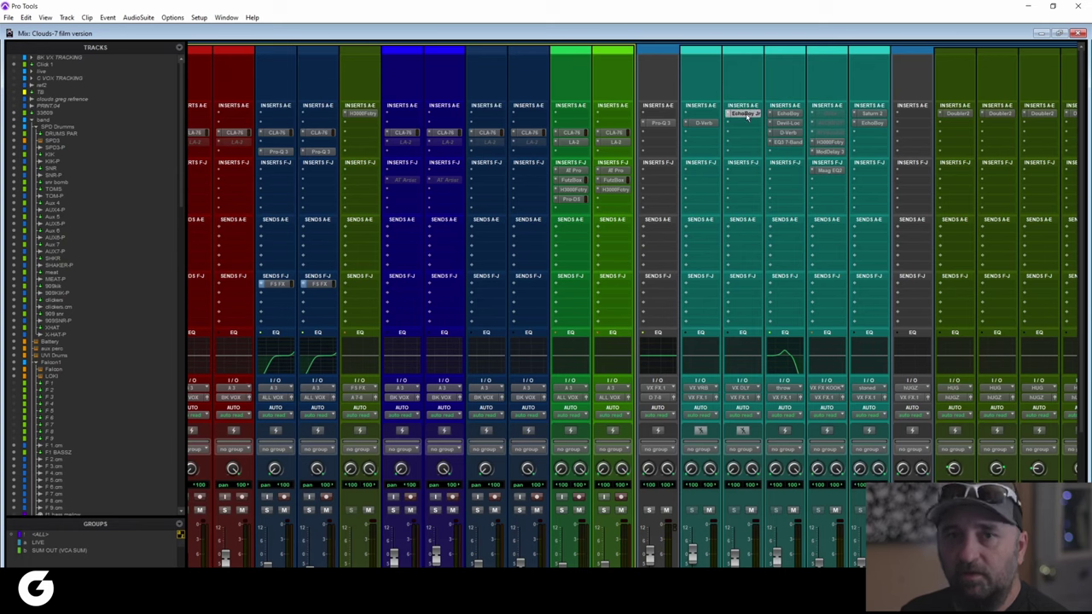
left_click(579, 79)
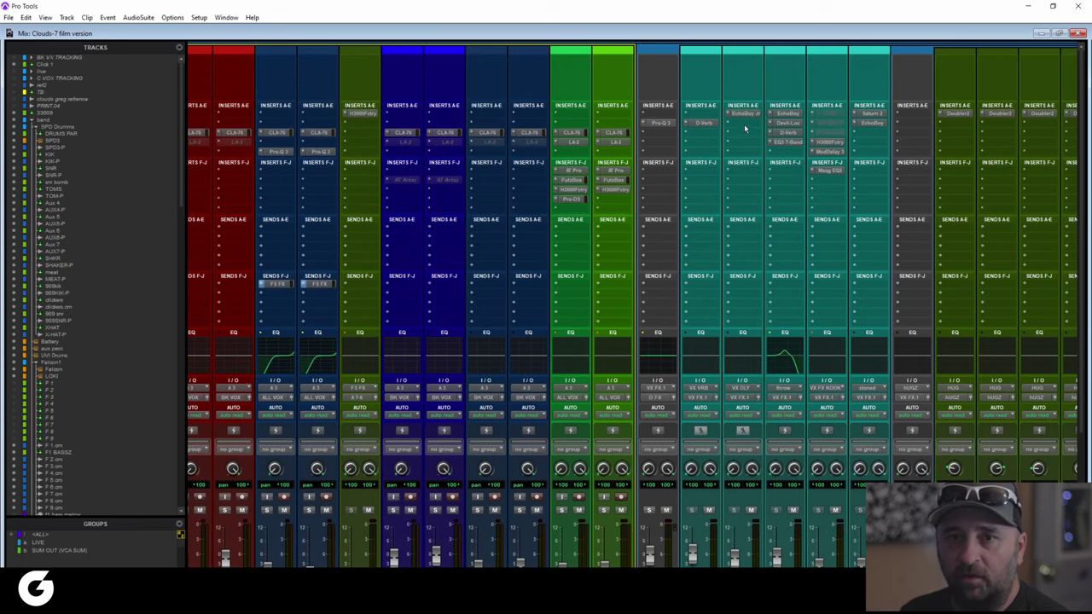
Inspect the EchoBoy, Devil-Loc and D-Verb settings on the throw effects track
left_click(796, 114)
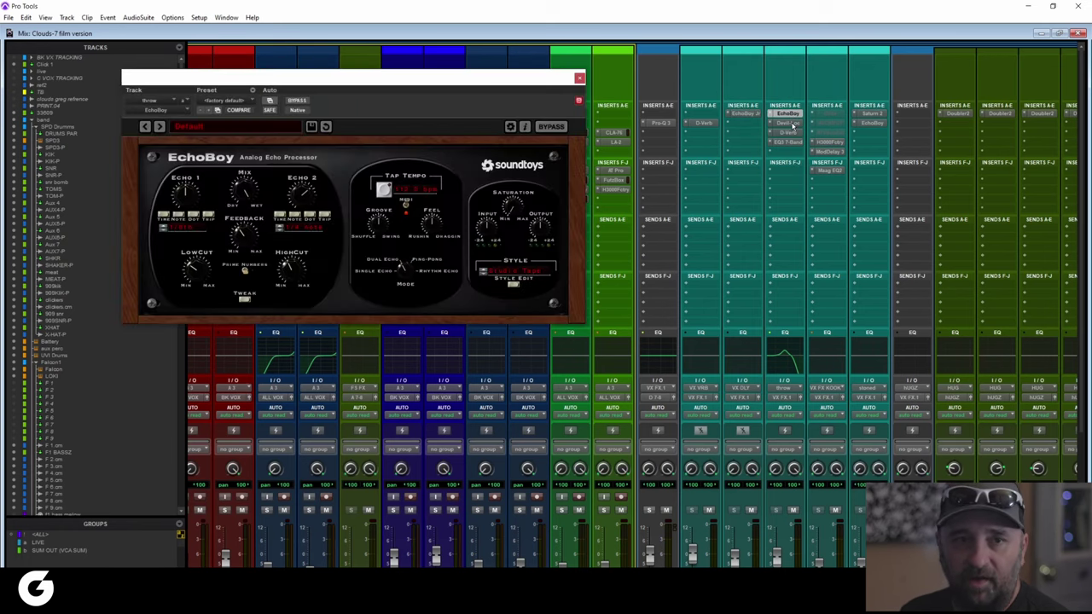
left_click(786, 123)
left_click(786, 133)
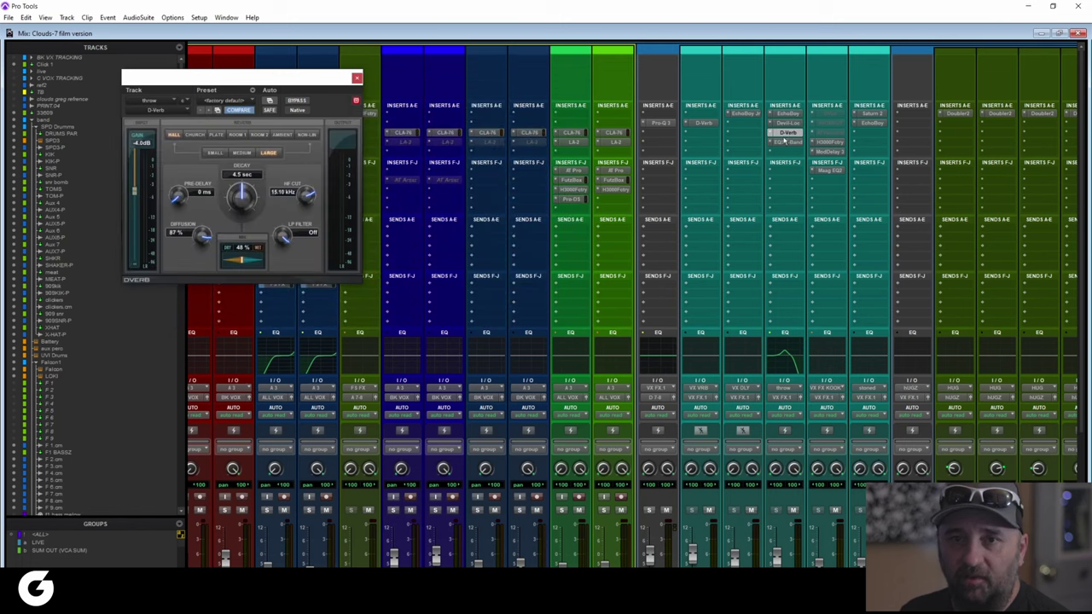
Inspect the Saturn 2 and EchoBoy settings on the stoned effects track and close the plug-in
left_click(882, 112)
left_click(879, 123)
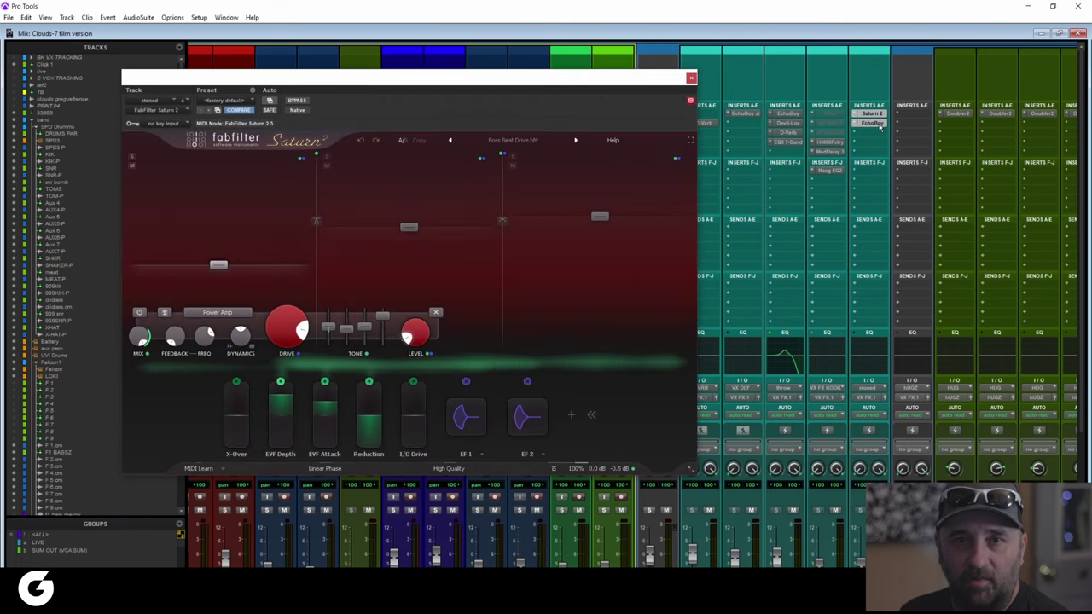
left_click(580, 79)
scroll(724, 350, "right", 10)
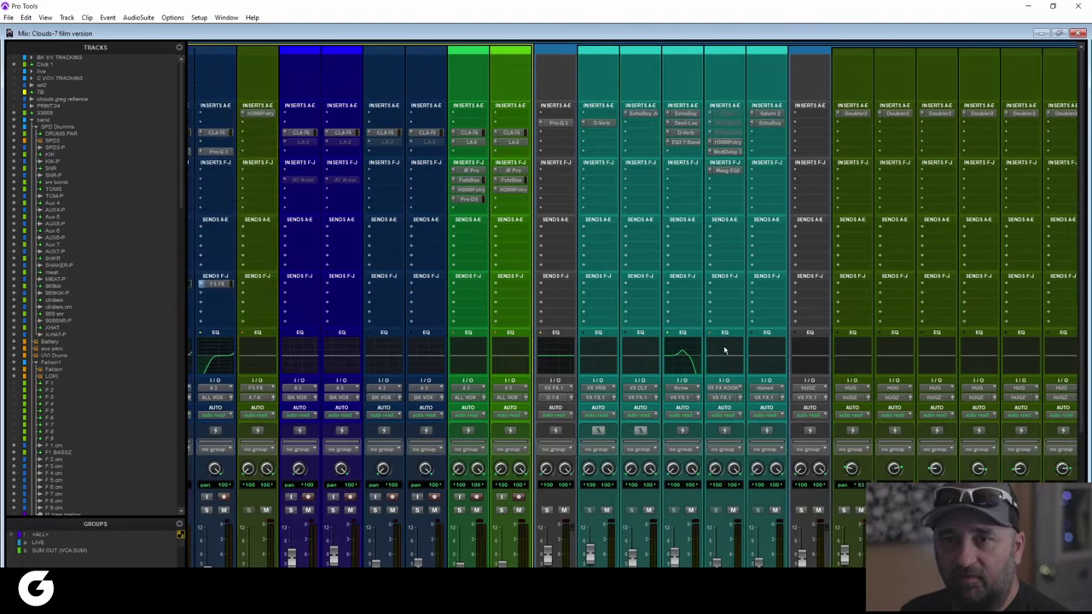
scroll(724, 349, "left", 10)
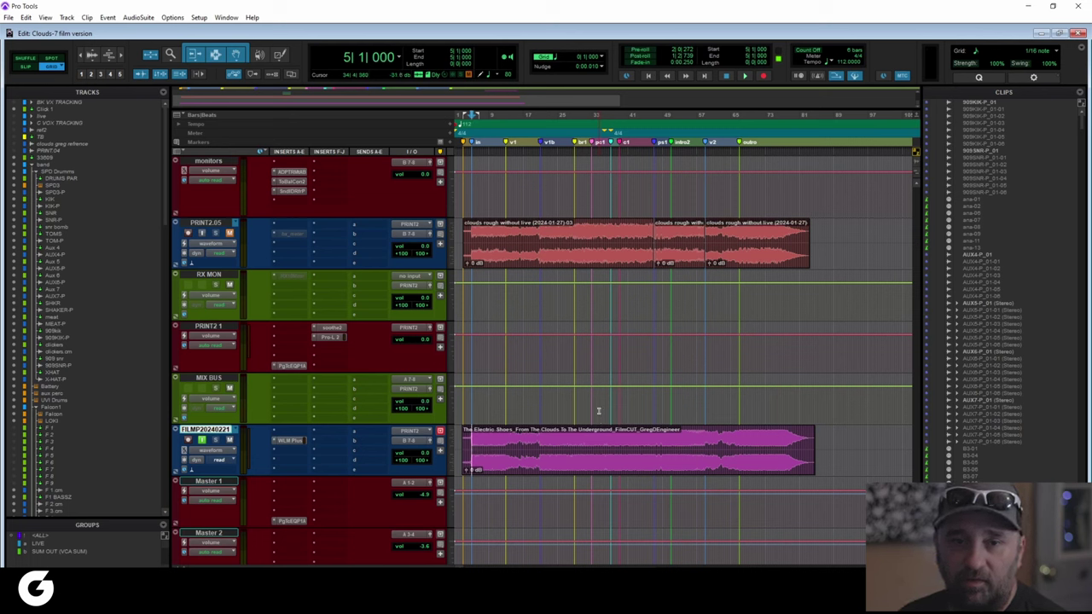
Audition the six guitar tracks jr.01-l through strt2b in solo from near the pc1 marker, clearing all solos at the end
left_click(592, 365)
key("ctrl+equal")
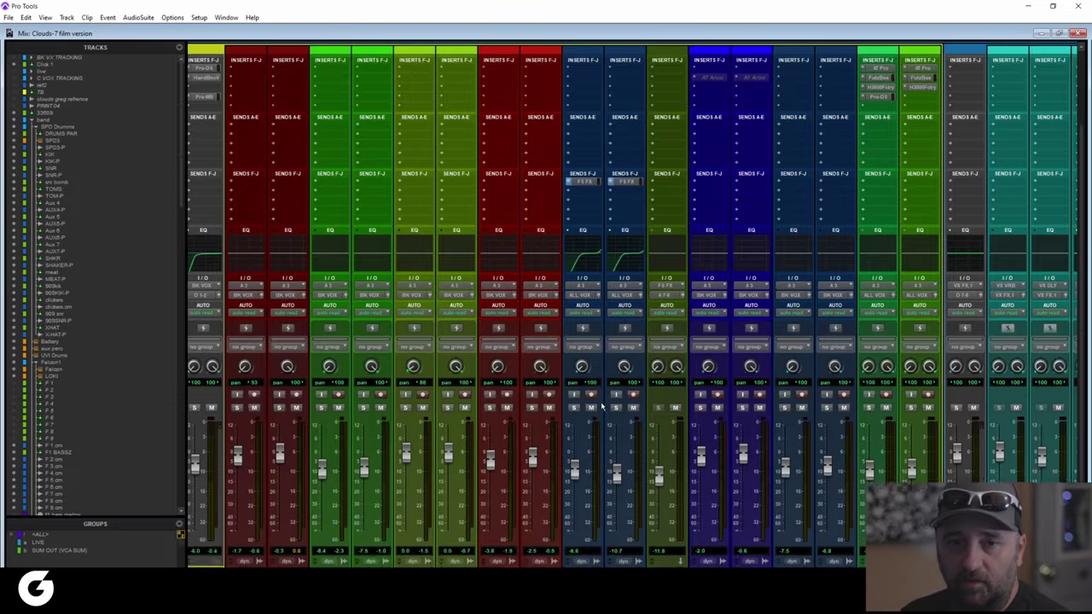
scroll(602, 406, "down", 5)
scroll(629, 464, "right", 15)
key("space")
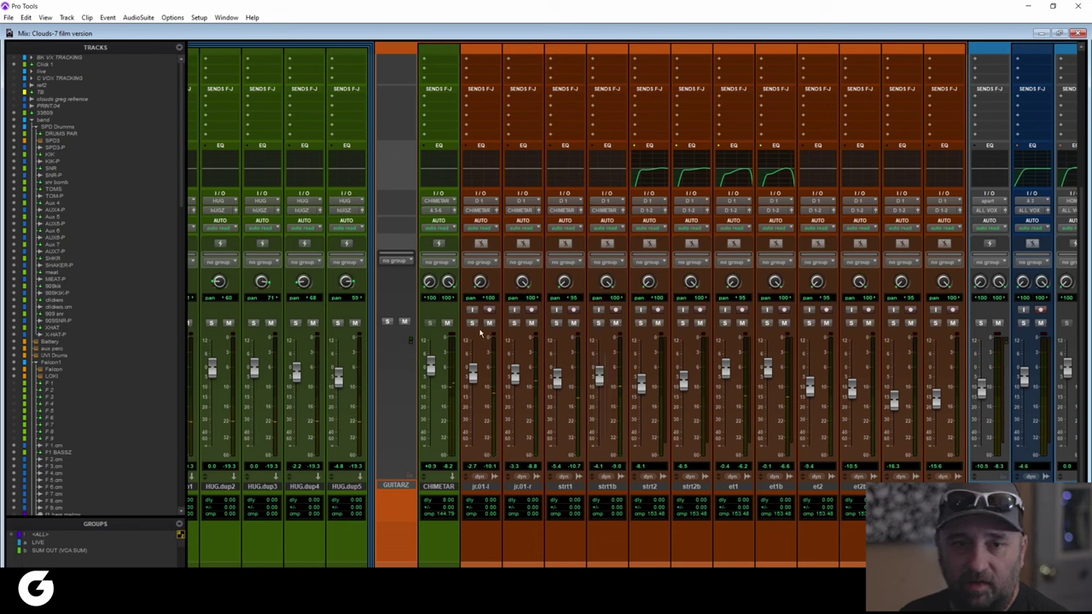
left_click(472, 322)
left_click(513, 323)
left_click(556, 322)
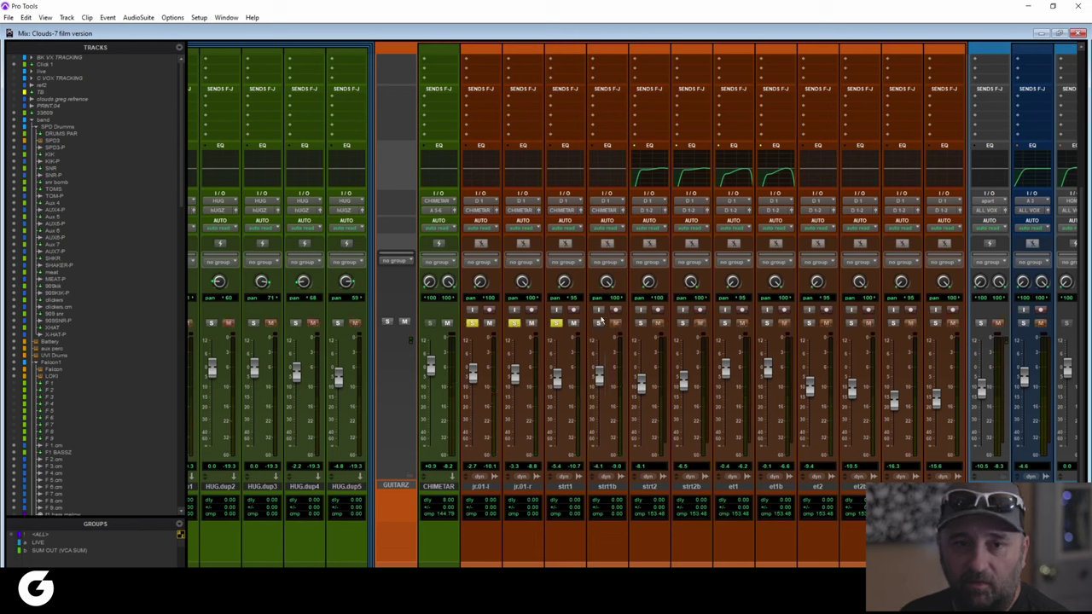
left_click(598, 323)
left_click(640, 323)
left_click(682, 322)
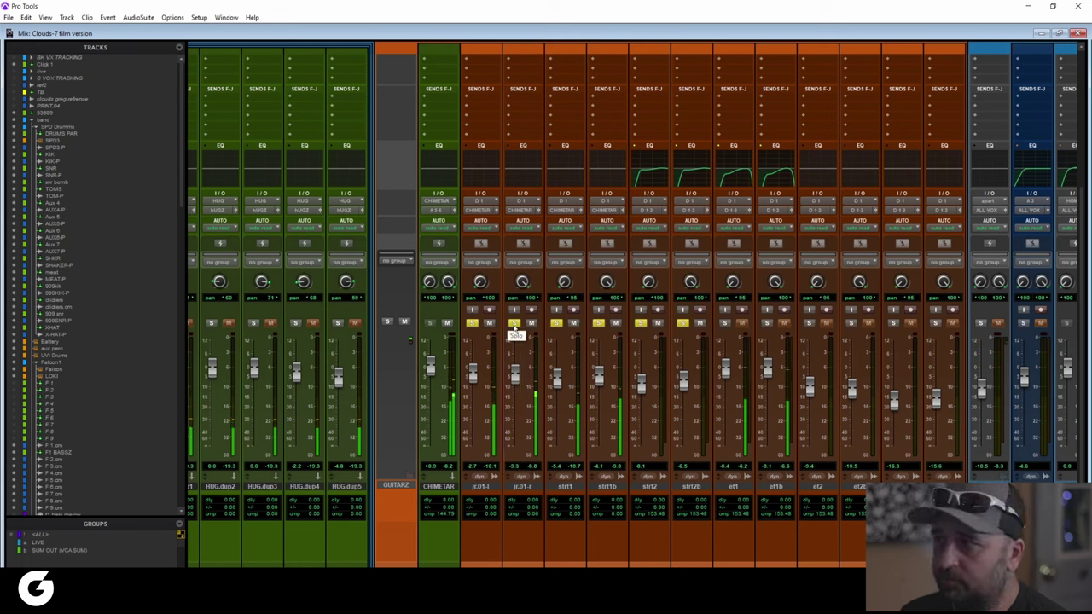
left_click(514, 324, "alt")
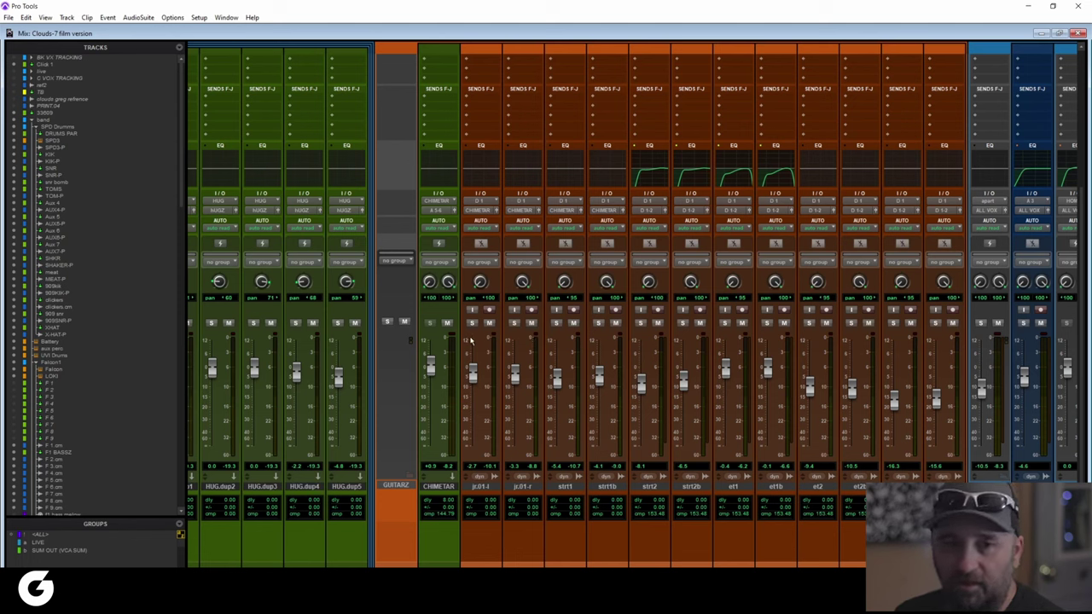
Play the mix while muting and unmuting the CHIMETAR guitar submix to compare, stopping playback at the end
key("space")
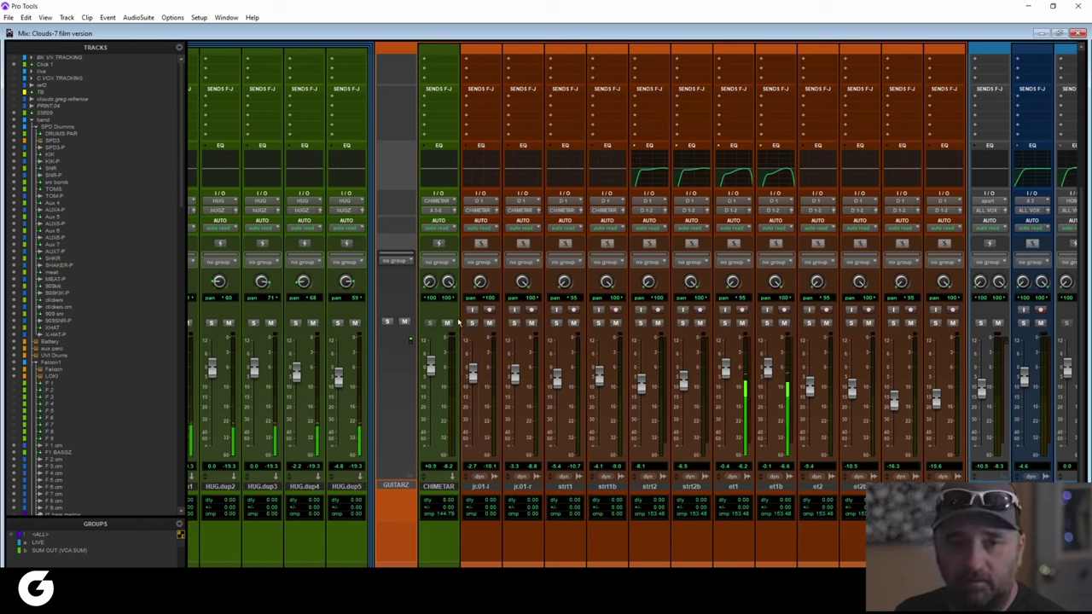
left_click(447, 323)
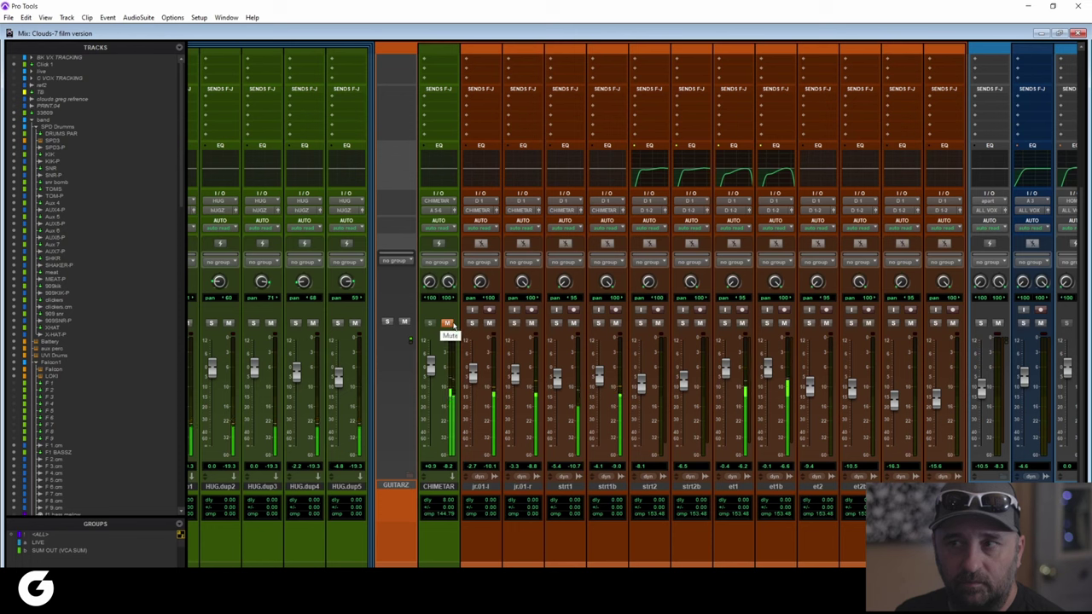
left_click(447, 323)
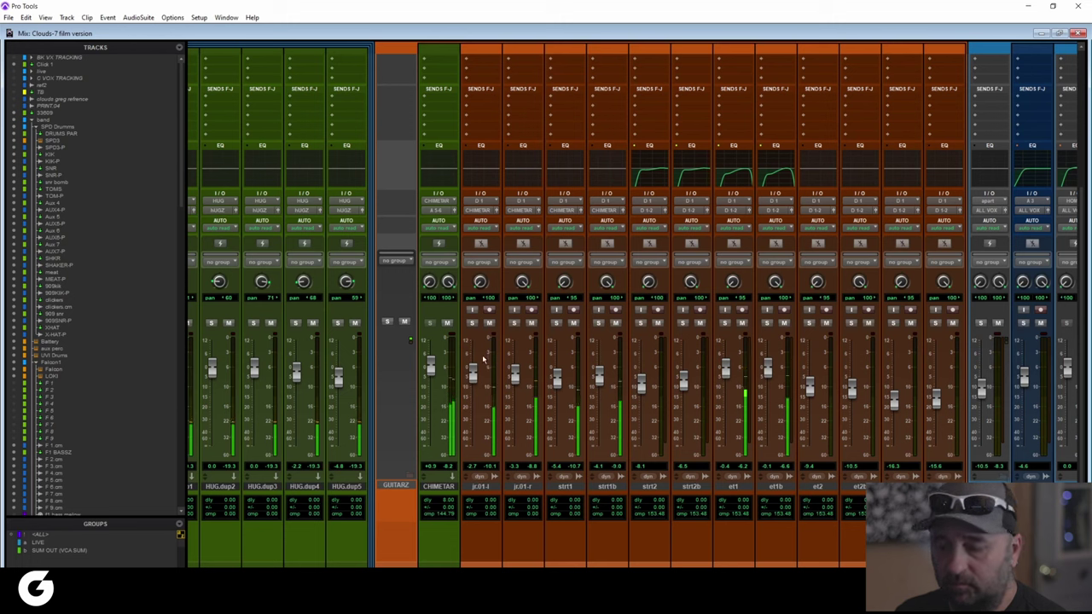
key("space")
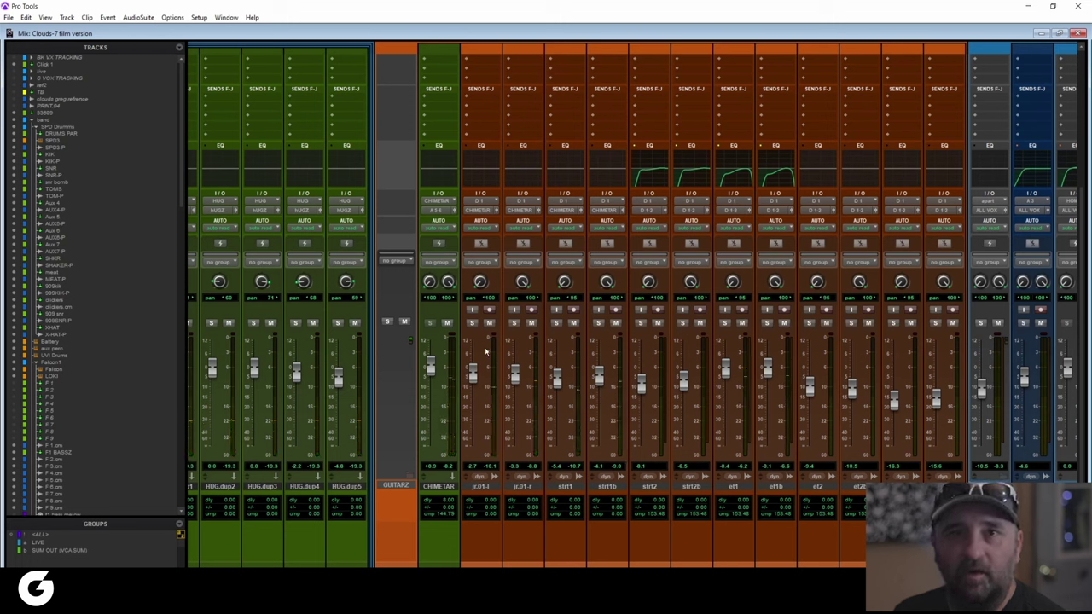